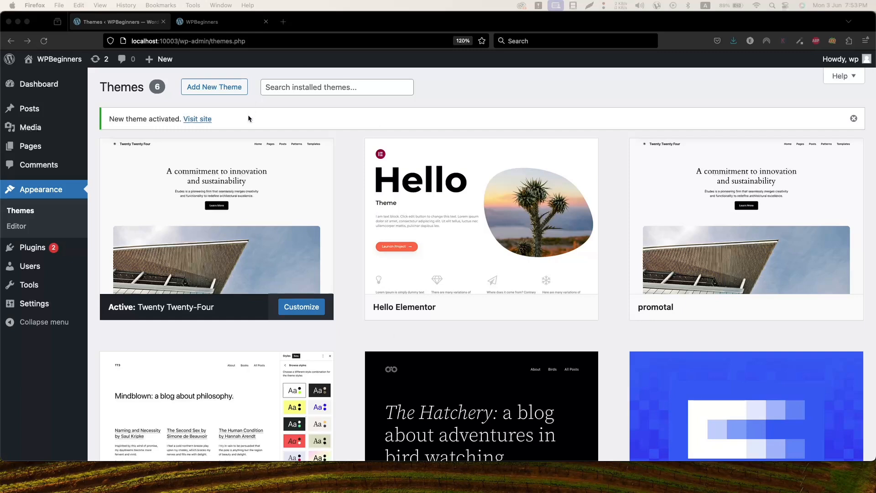
- Open the site editor in a new browser tab and go to the list of navigation menus
{"action": "right_click", "coordinate": [19, 230]}
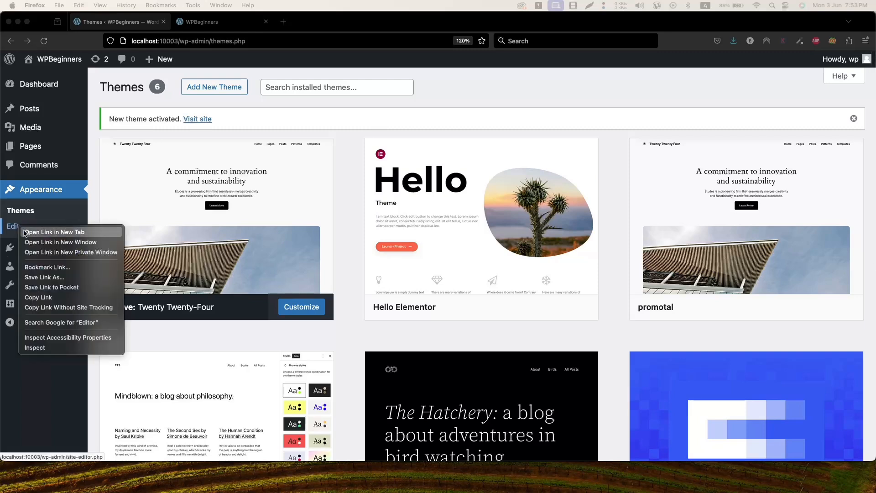
{"action": "left_click", "coordinate": [28, 232]}
{"action": "left_click", "coordinate": [199, 23]}
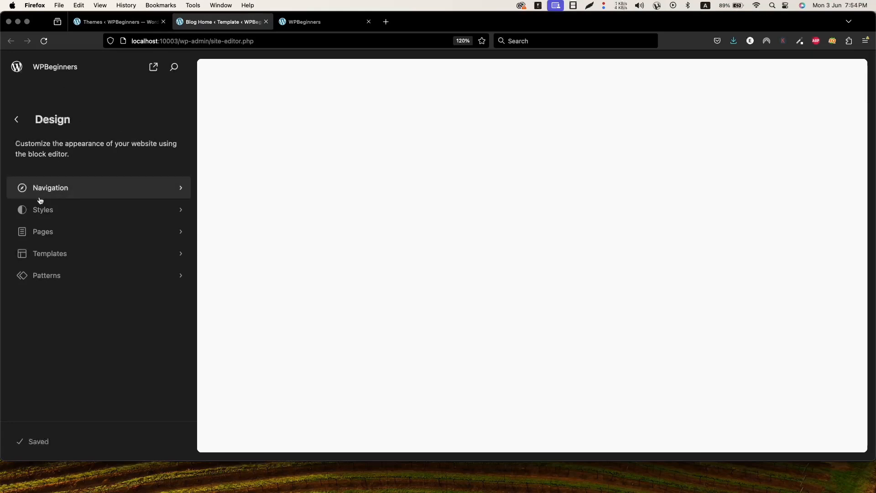
{"action": "left_click", "coordinate": [83, 188]}
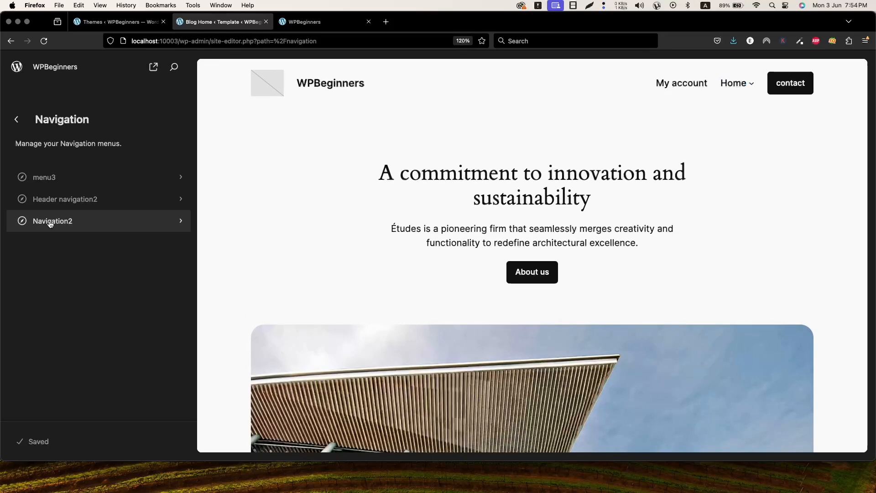
- Delete the menu3 and Header navigation2 navigation menus
{"action": "left_click", "coordinate": [71, 180]}
{"action": "left_click", "coordinate": [178, 120]}
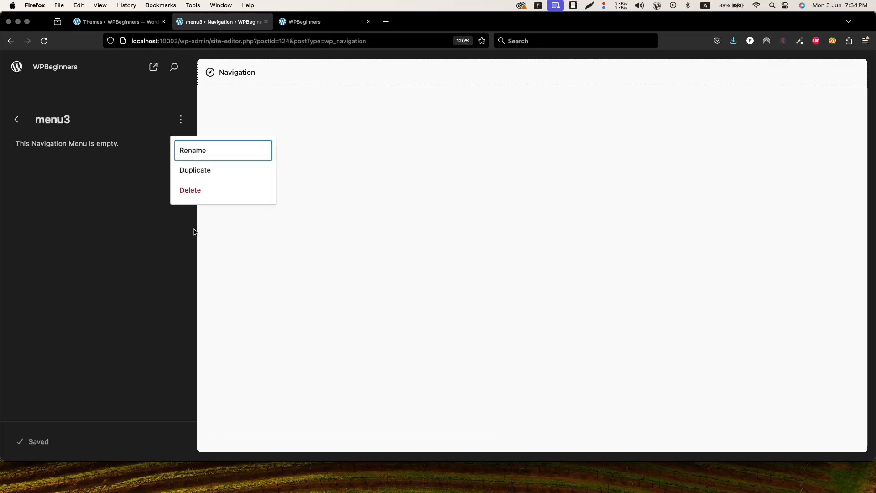
{"action": "left_click", "coordinate": [190, 191]}
{"action": "left_click", "coordinate": [506, 278]}
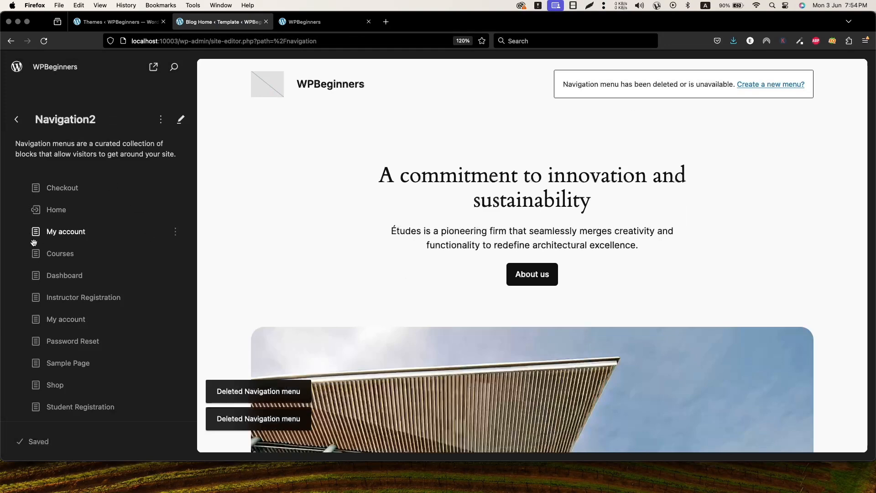
- Examine the items of the Navigation2 menu, the actions available for the menu, and those for its Checkout item
{"action": "scroll", "coordinate": [90, 309], "scroll_direction": "down", "scroll_amount": 2}
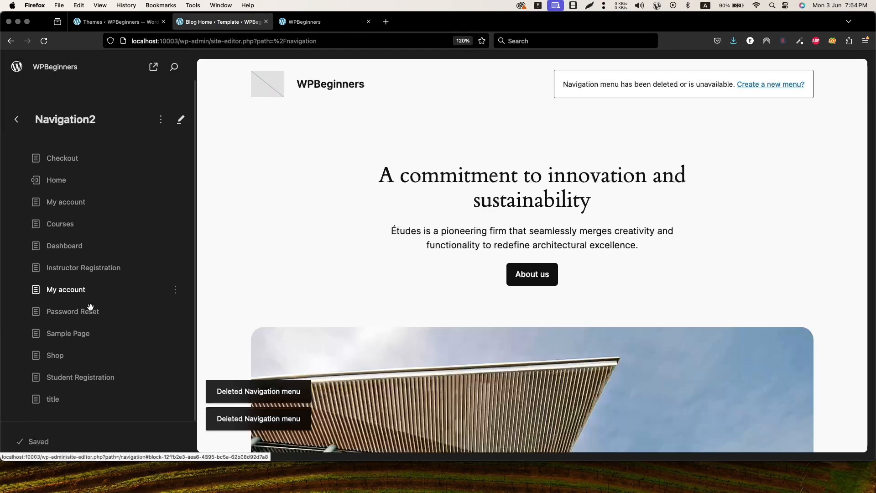
{"action": "scroll", "coordinate": [88, 307], "scroll_direction": "up", "scroll_amount": 2}
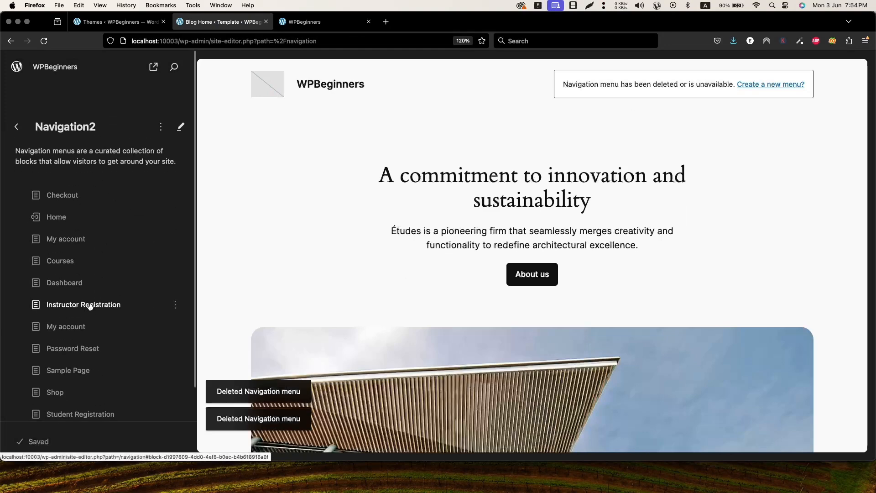
{"action": "left_click", "coordinate": [160, 119]}
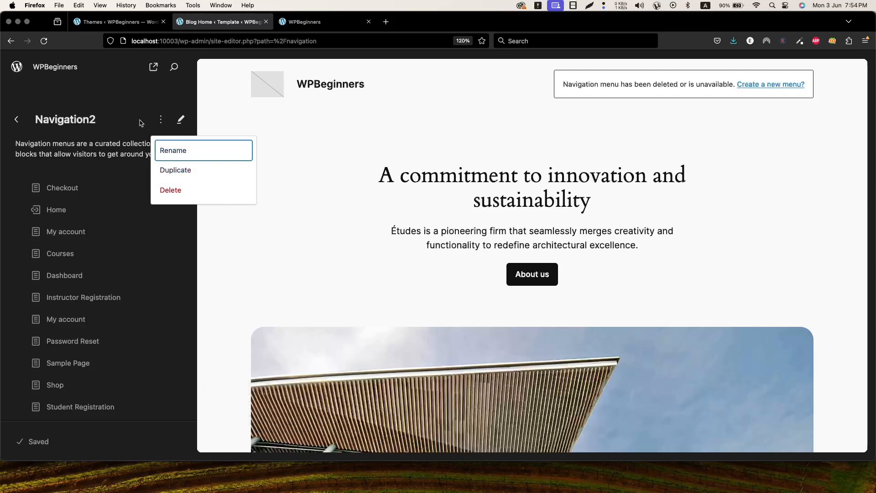
{"action": "left_click", "coordinate": [154, 123]}
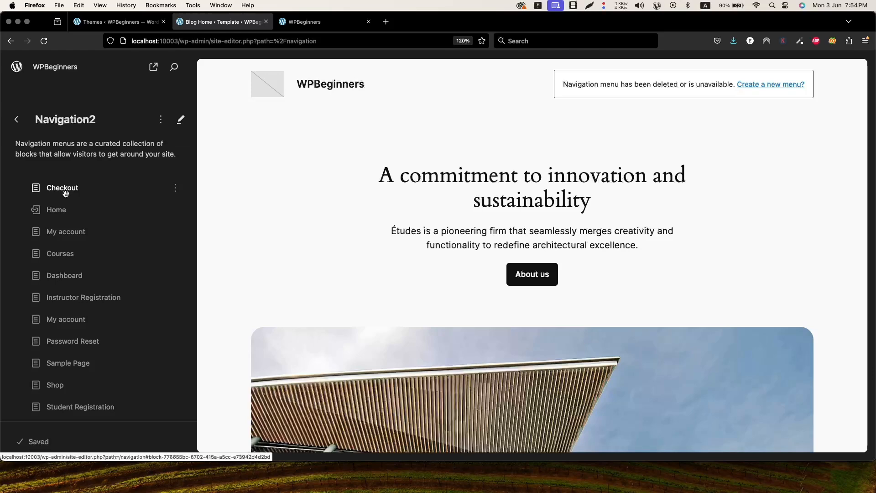
{"action": "scroll", "coordinate": [59, 256], "scroll_direction": "down", "scroll_amount": 2}
{"action": "scroll", "coordinate": [91, 203], "scroll_direction": "up", "scroll_amount": 2}
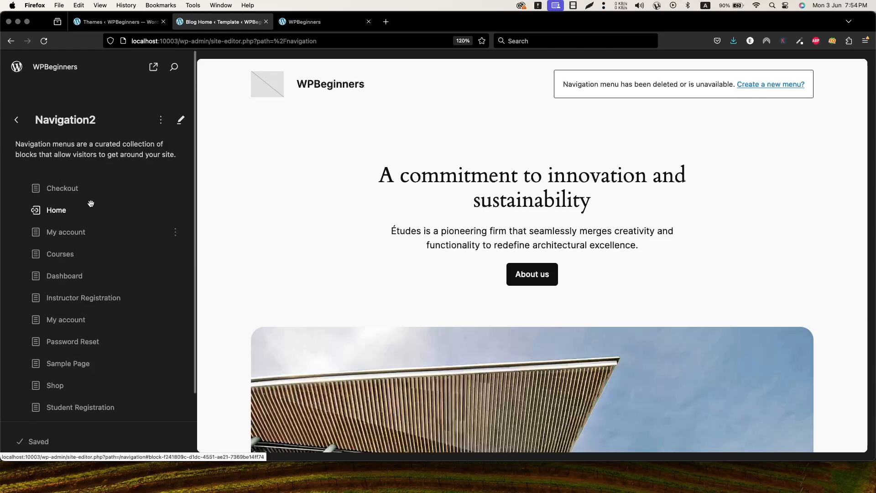
{"action": "left_click", "coordinate": [71, 190]}
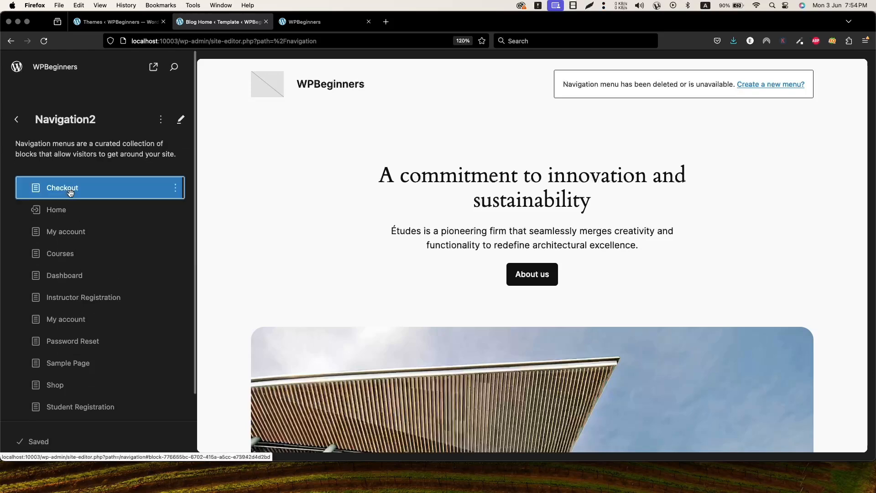
{"action": "left_click", "coordinate": [45, 203]}
{"action": "left_click", "coordinate": [54, 194]}
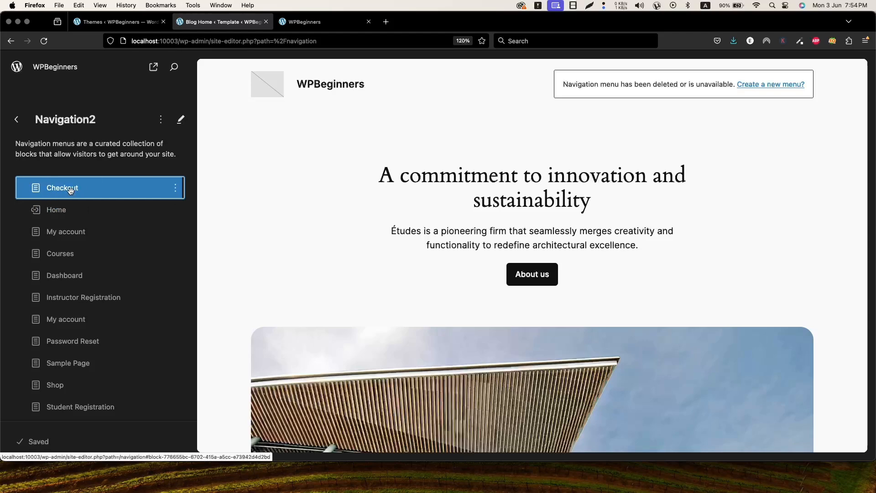
{"action": "left_click", "coordinate": [176, 189]}
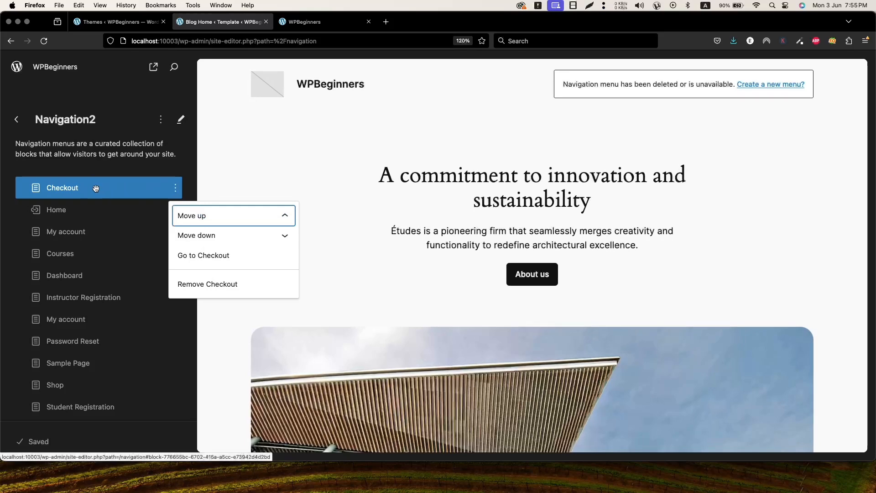
- Try moving the Checkout item below Courses in the Navigation2 menu, and return it to the first position
{"action": "left_click_drag", "start_coordinate": [96, 189], "coordinate": [98, 238]}
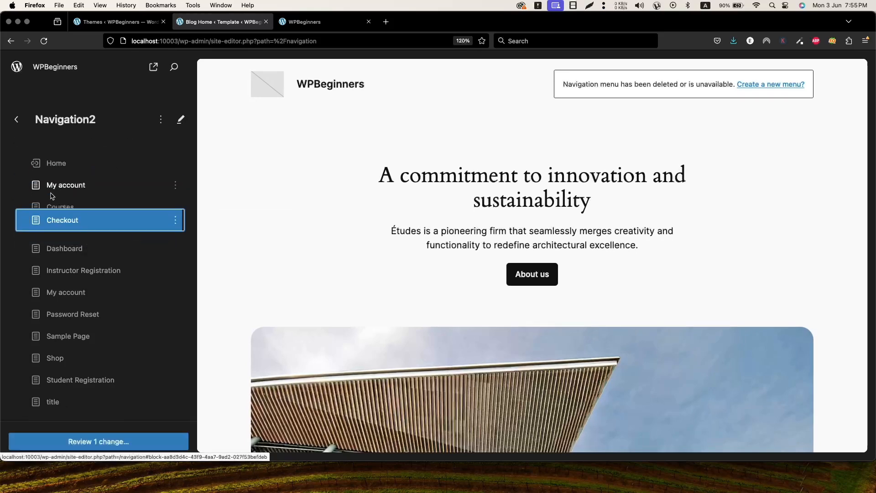
{"action": "left_click_drag", "start_coordinate": [45, 215], "coordinate": [55, 183]}
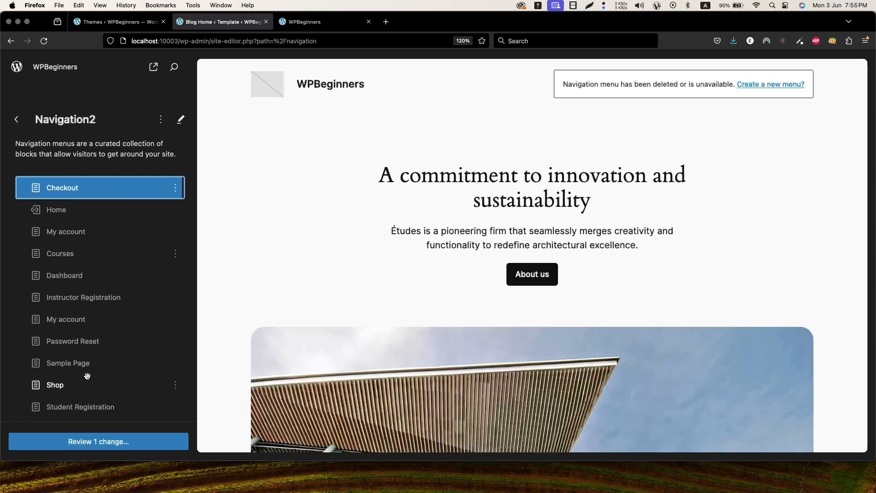
- Review and save the pending site change to the Navigation2 menu
{"action": "scroll", "coordinate": [87, 376], "scroll_direction": "down", "scroll_amount": 1}
{"action": "left_click", "coordinate": [88, 441]}
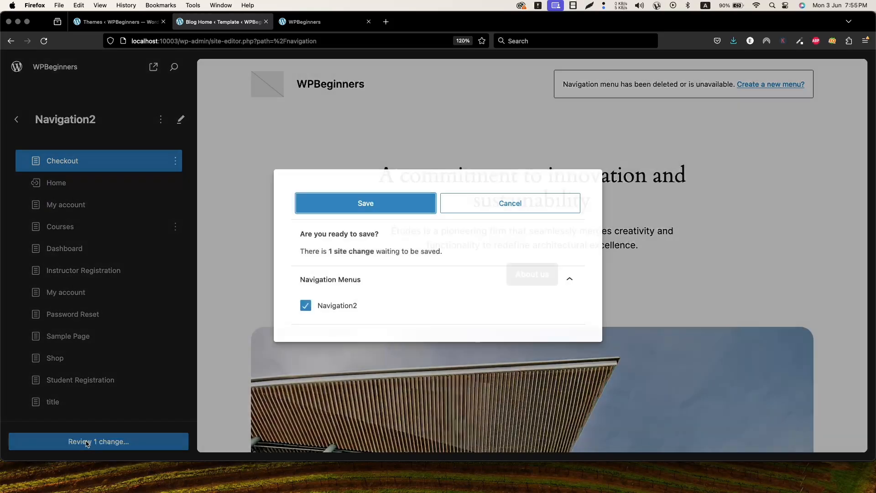
{"action": "left_click", "coordinate": [381, 208]}
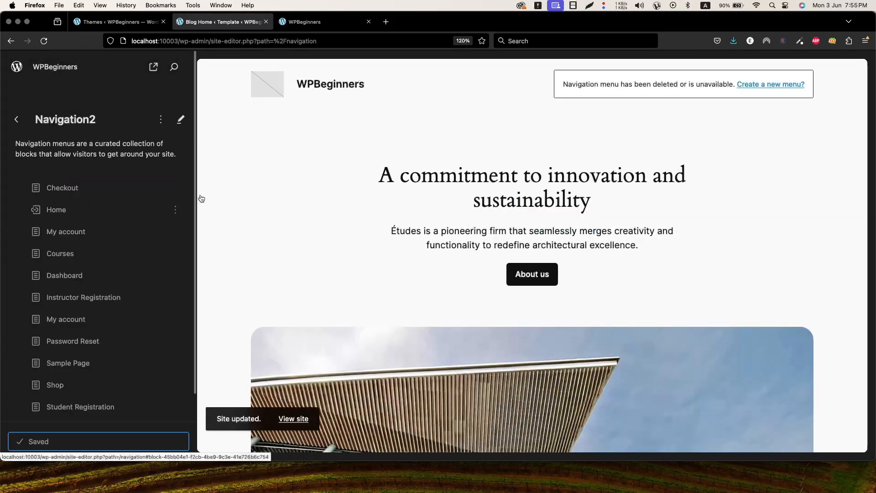
- Remove the Checkout item from the Navigation2 menu and open the menu for full editing
{"action": "left_click", "coordinate": [178, 187]}
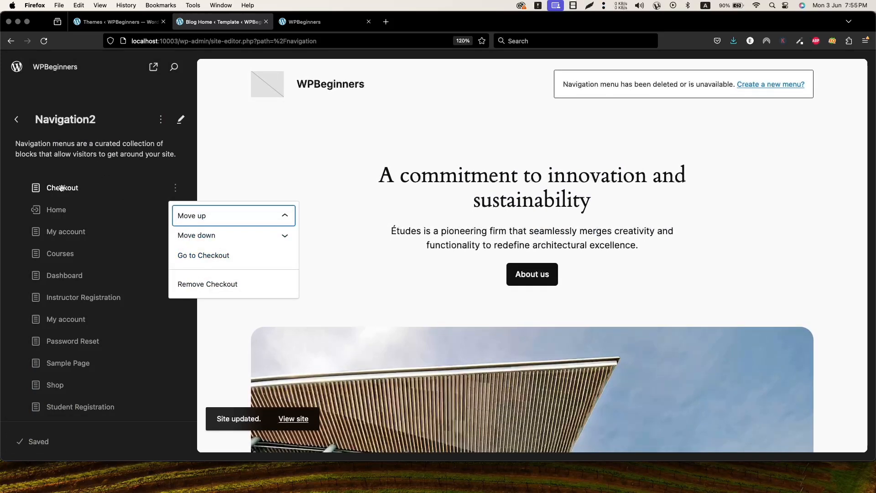
{"action": "left_click", "coordinate": [190, 284]}
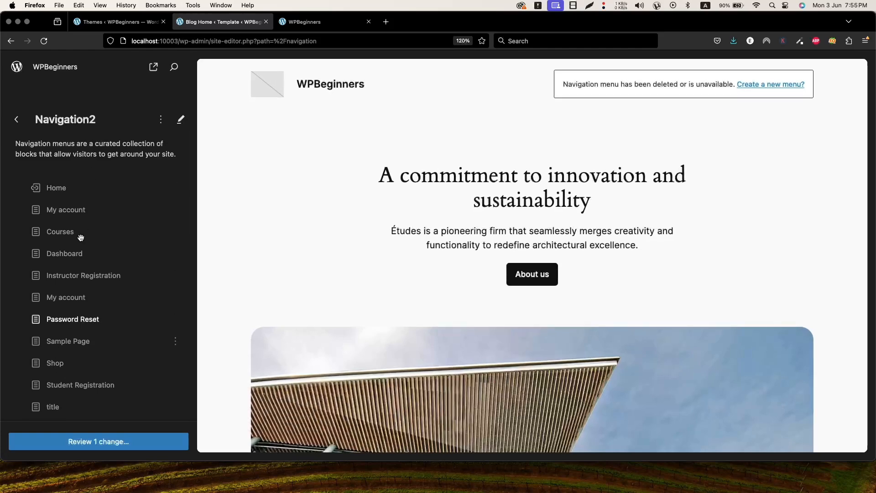
{"action": "left_click", "coordinate": [181, 120]}
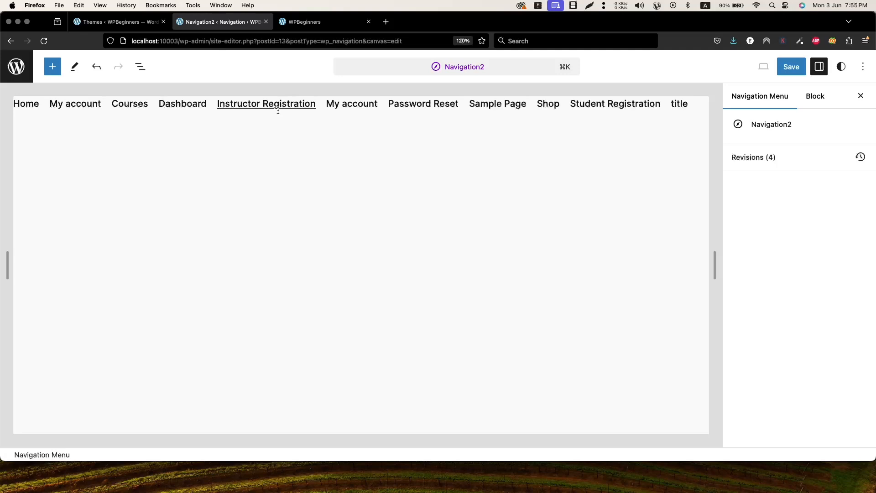
- Examine the page link settings of individual Navigation2 items, such as Password Reset, Shop, Student Registration and My account
{"action": "left_click", "coordinate": [278, 110]}
{"action": "left_click", "coordinate": [358, 106]}
{"action": "left_click", "coordinate": [411, 105]}
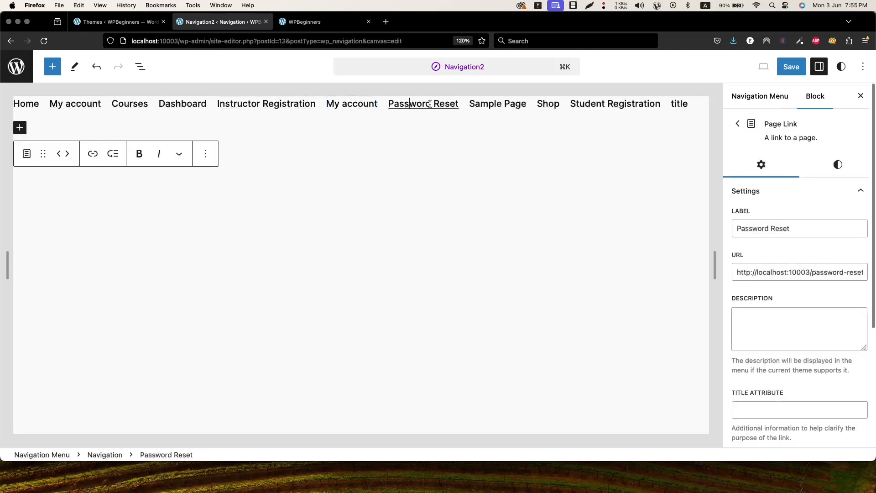
{"action": "left_click", "coordinate": [482, 120]}
{"action": "left_click", "coordinate": [498, 107]}
{"action": "left_click", "coordinate": [547, 108]}
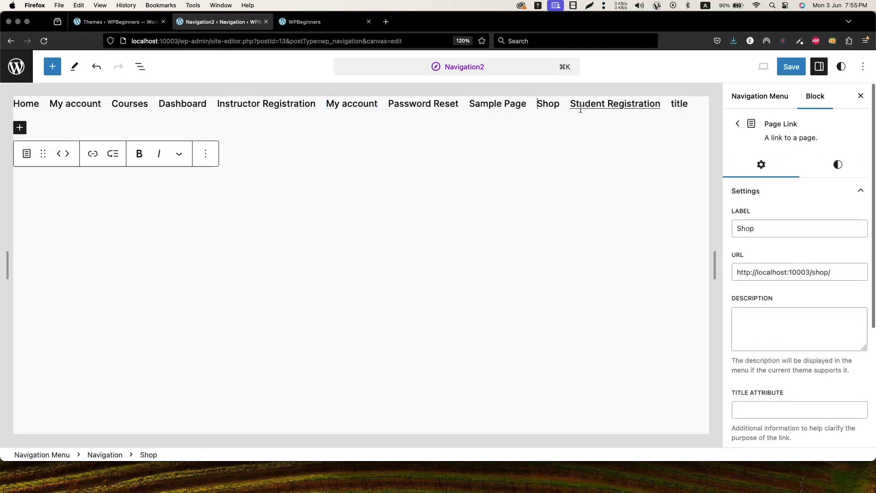
{"action": "left_click", "coordinate": [581, 108]}
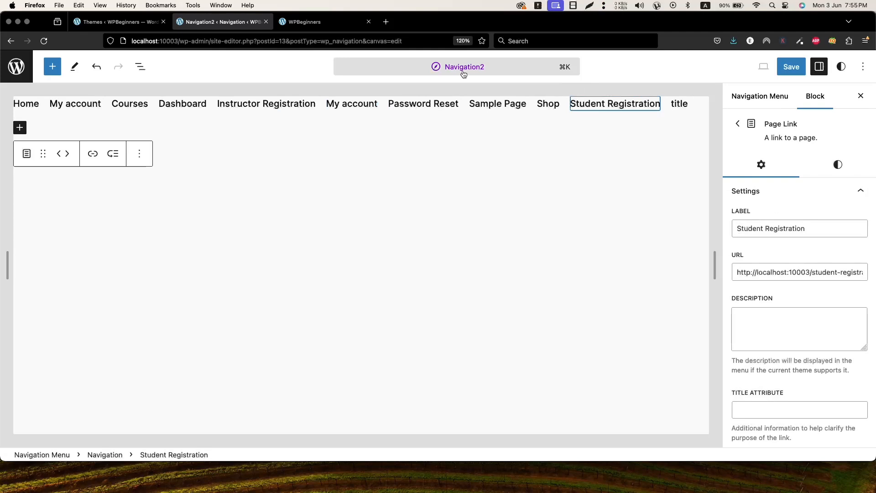
{"action": "left_click", "coordinate": [364, 103]}
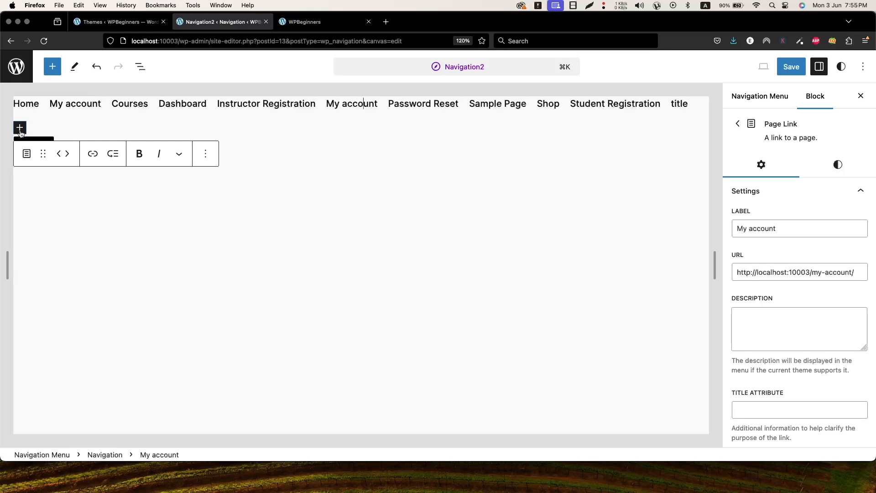
- Show the list view of the menu's blocks and move the Dashboard link below Instructor Registration
{"action": "left_click", "coordinate": [140, 67]}
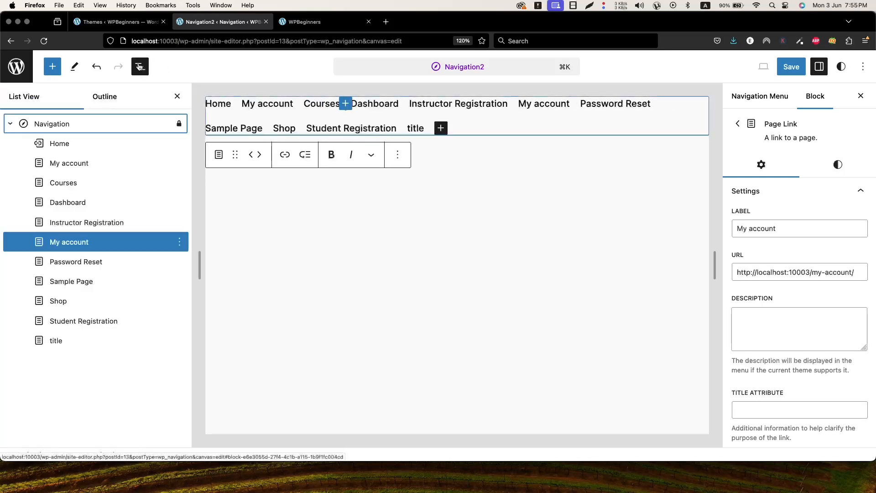
{"action": "left_click", "coordinate": [45, 123]}
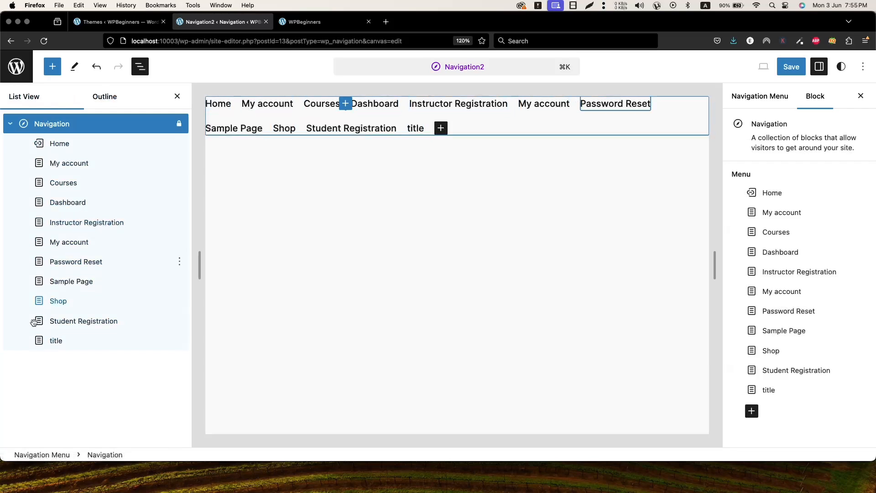
{"action": "left_click_drag", "start_coordinate": [58, 203], "coordinate": [52, 227]}
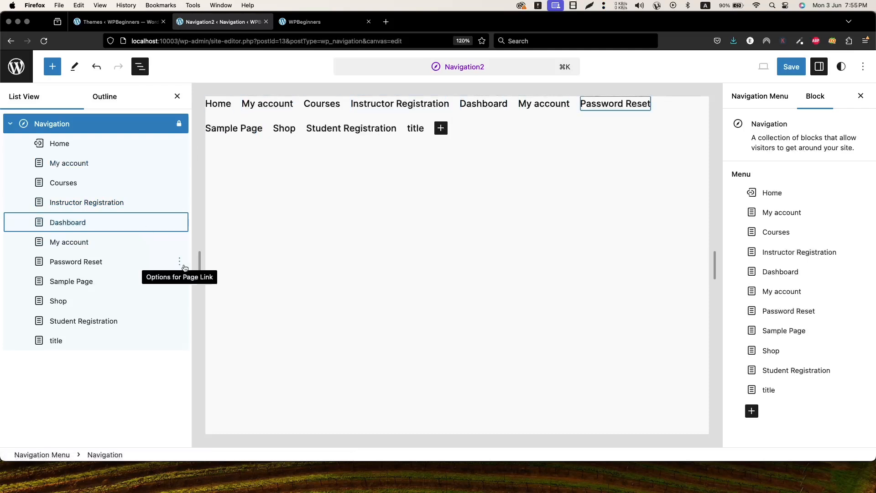
- Delete the Password Reset link and the second My account link from the Navigation2 menu
{"action": "left_click", "coordinate": [182, 264]}
{"action": "scroll", "coordinate": [196, 219], "scroll_direction": "down", "scroll_amount": 2}
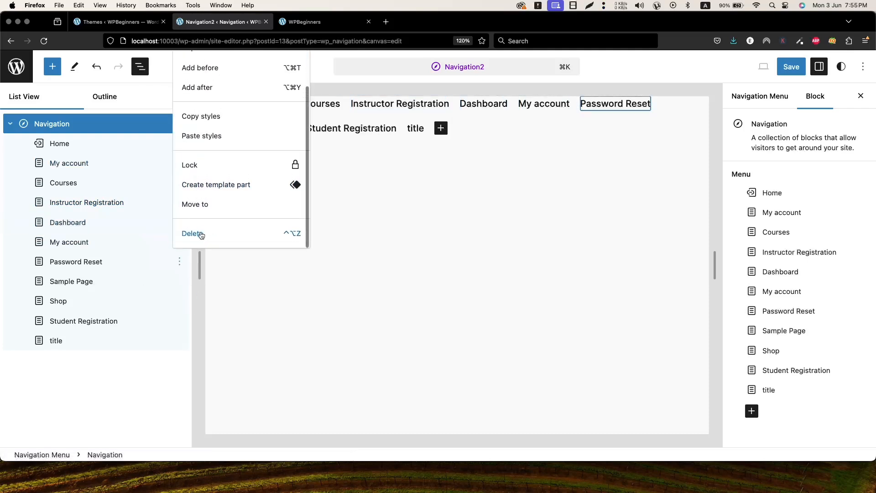
{"action": "left_click", "coordinate": [199, 233]}
{"action": "left_click", "coordinate": [169, 241]}
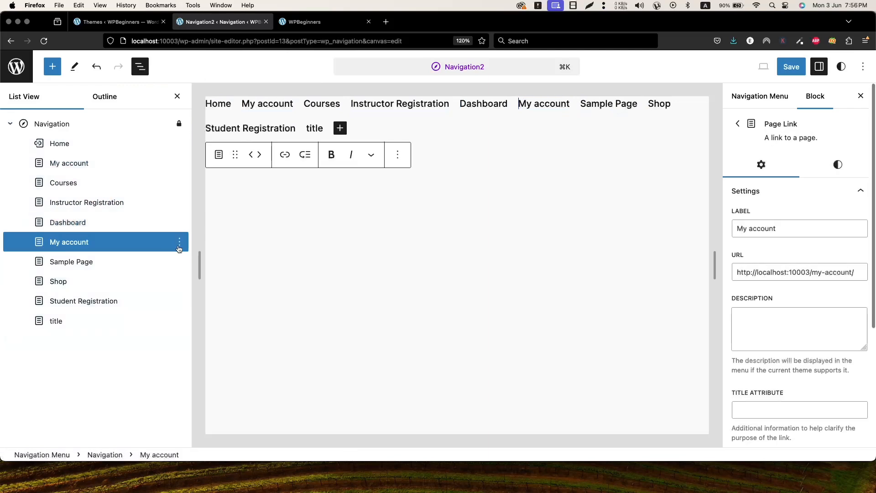
{"action": "left_click", "coordinate": [179, 241]}
{"action": "scroll", "coordinate": [197, 437], "scroll_direction": "down", "scroll_amount": 1}
{"action": "left_click", "coordinate": [193, 446]}
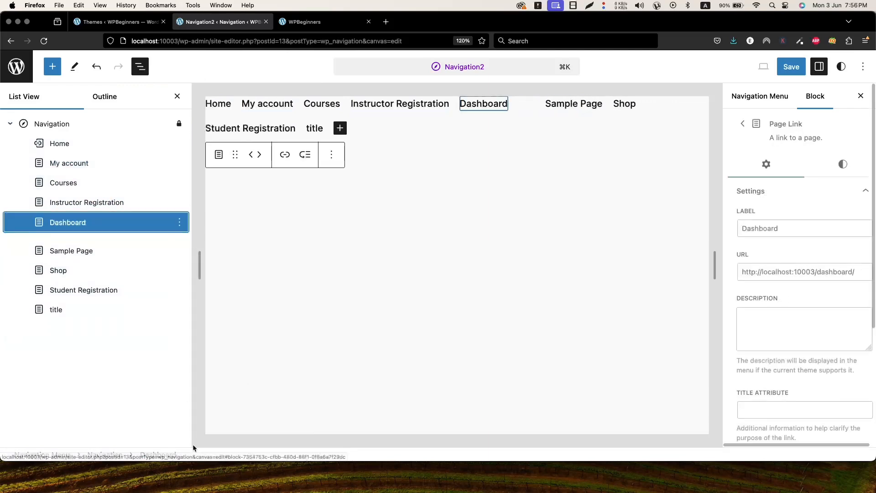
- Delete the Dashboard link and save the changes to the Navigation2 menu
{"action": "left_click", "coordinate": [179, 222]}
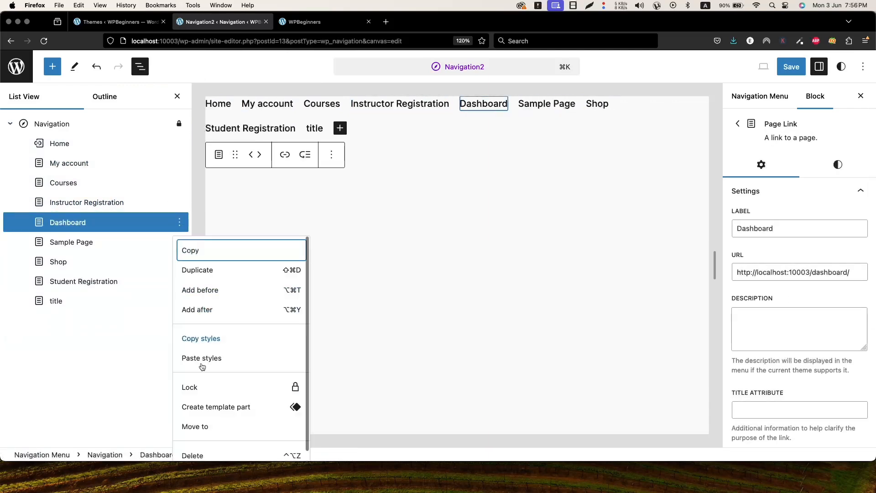
{"action": "left_click", "coordinate": [192, 455]}
{"action": "left_click", "coordinate": [793, 67]}
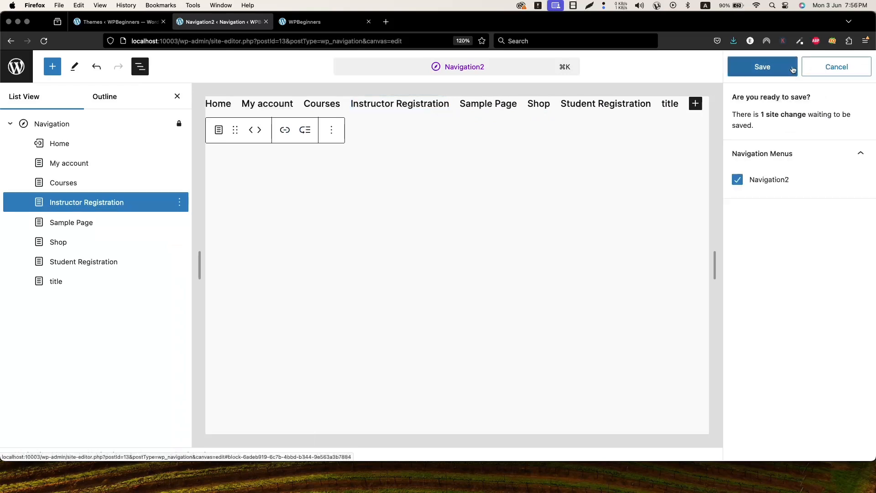
{"action": "left_click", "coordinate": [760, 67]}
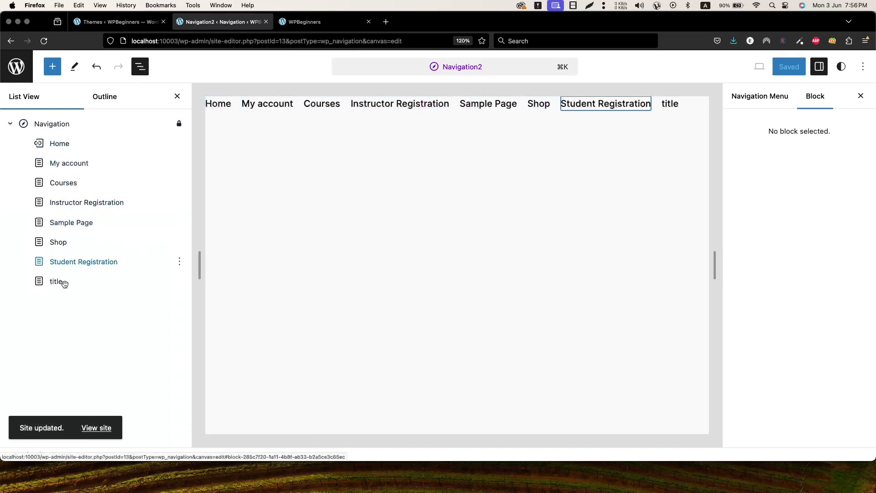
{"action": "left_click", "coordinate": [324, 104]}
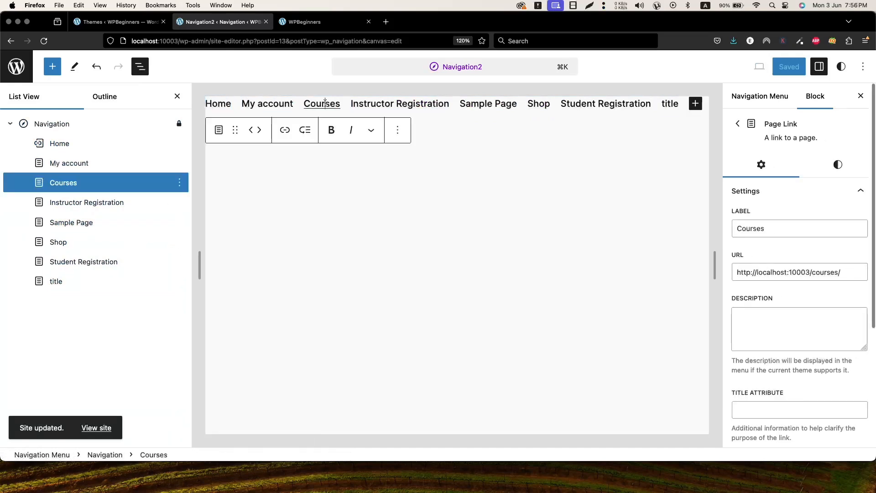
{"action": "left_click", "coordinate": [696, 104]}
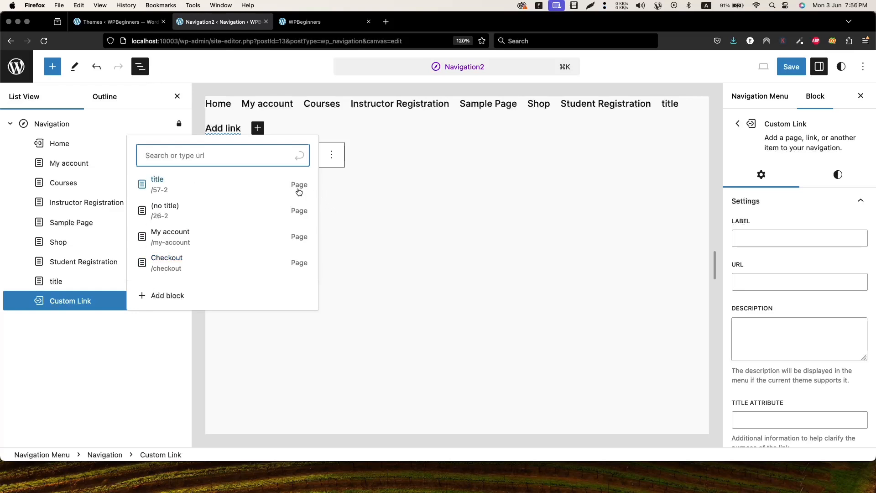
{"action": "left_click", "coordinate": [212, 161]}
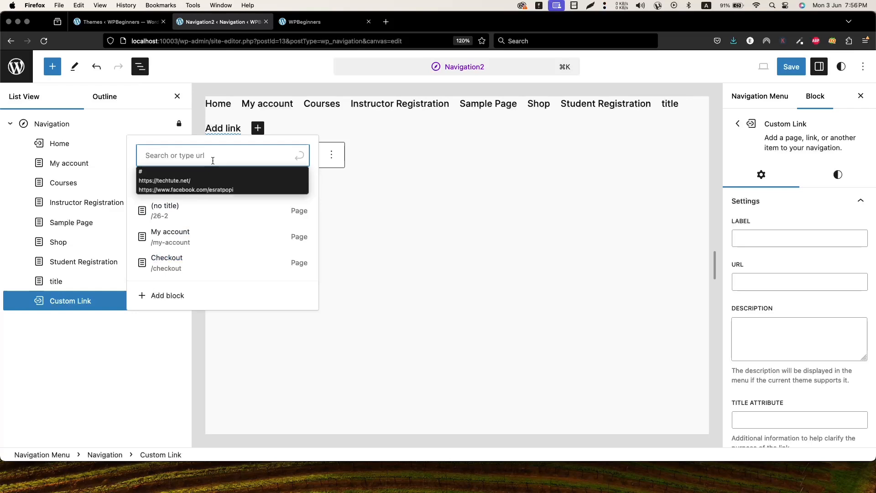
{"action": "left_click", "coordinate": [213, 160]}
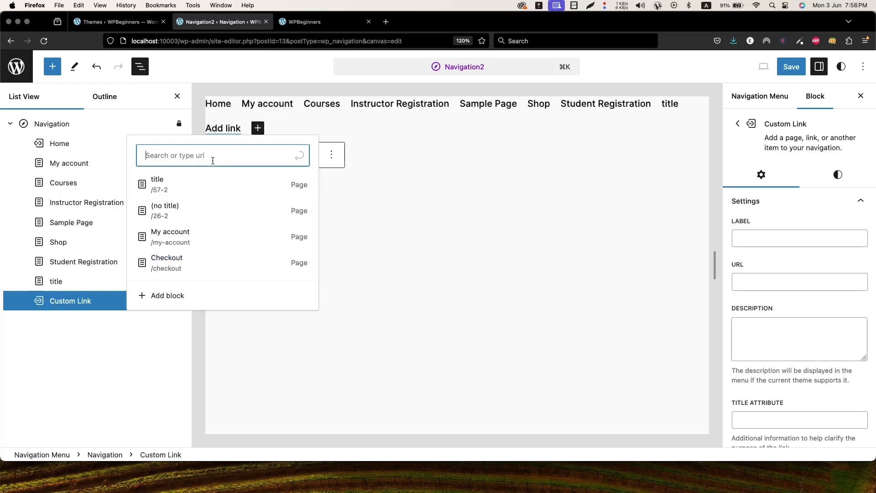
{"action": "left_click", "coordinate": [213, 160]}
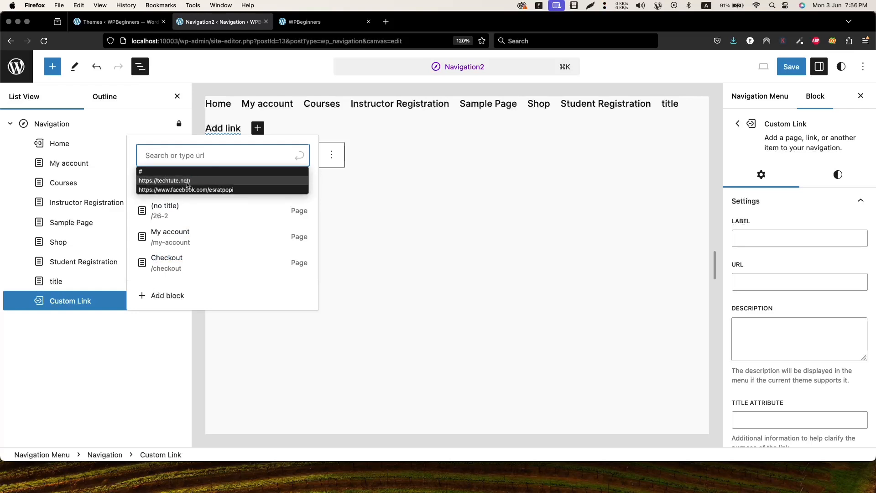
{"action": "left_click", "coordinate": [160, 182]}
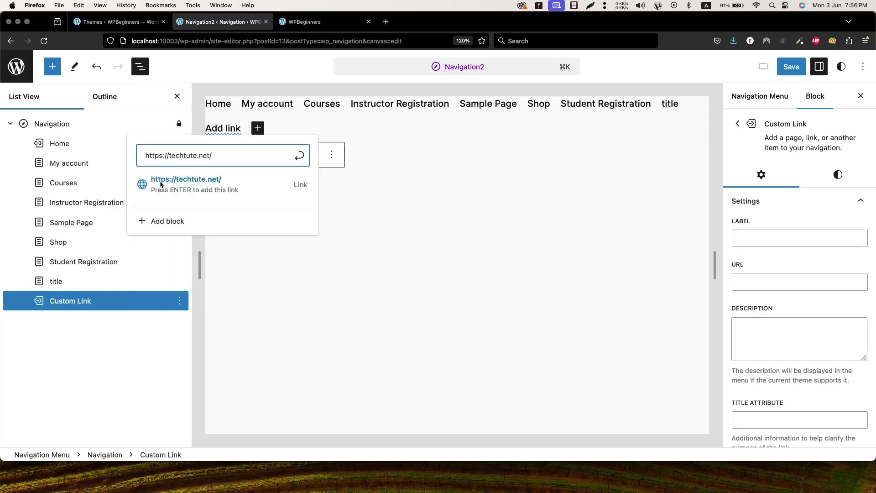
{"action": "left_click", "coordinate": [301, 159]}
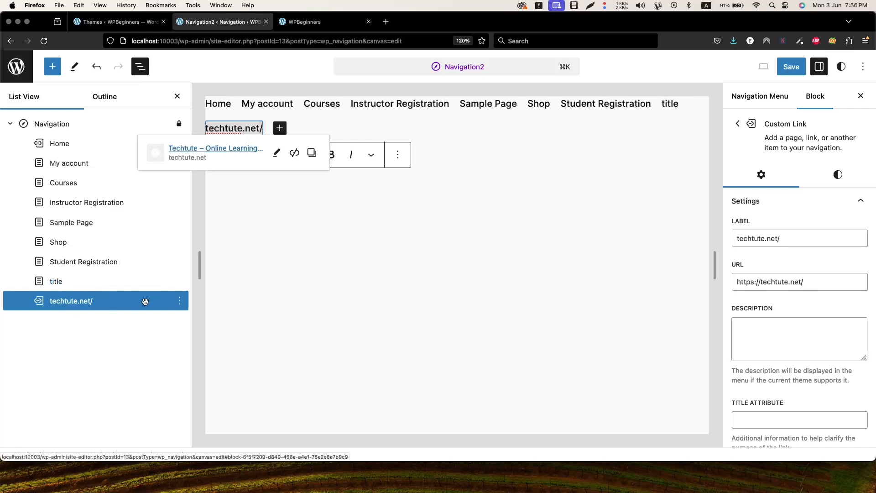
- Set the label of the new techtute.net custom link to "Traning"
{"action": "left_click", "coordinate": [276, 154]}
{"action": "left_click_drag", "start_coordinate": [210, 166], "coordinate": [125, 152]}
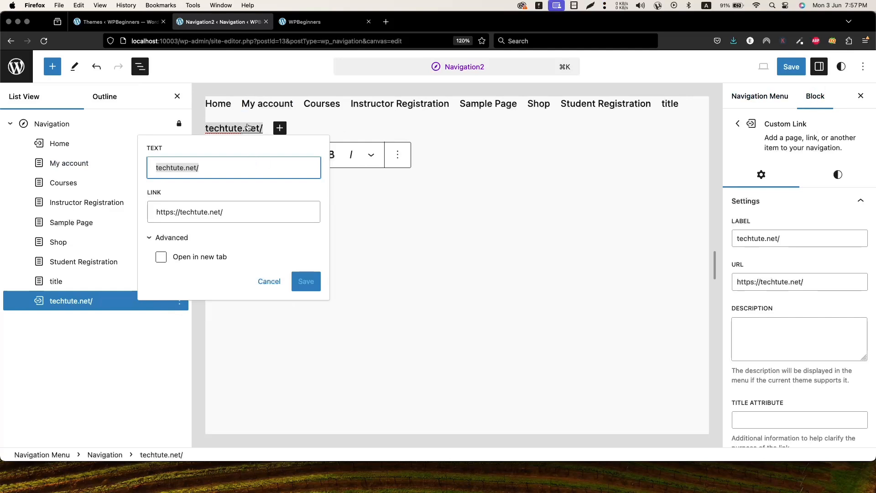
{"action": "left_click", "coordinate": [248, 123]}
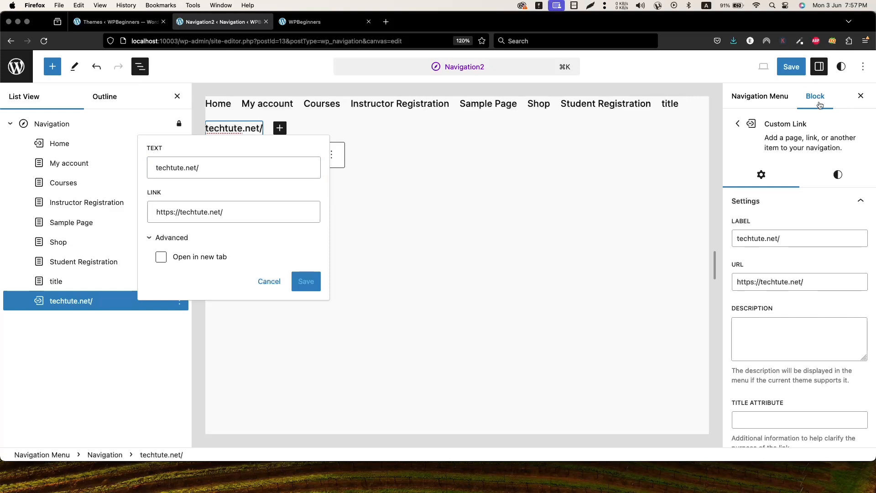
{"action": "left_click_drag", "start_coordinate": [792, 244], "coordinate": [702, 225]}
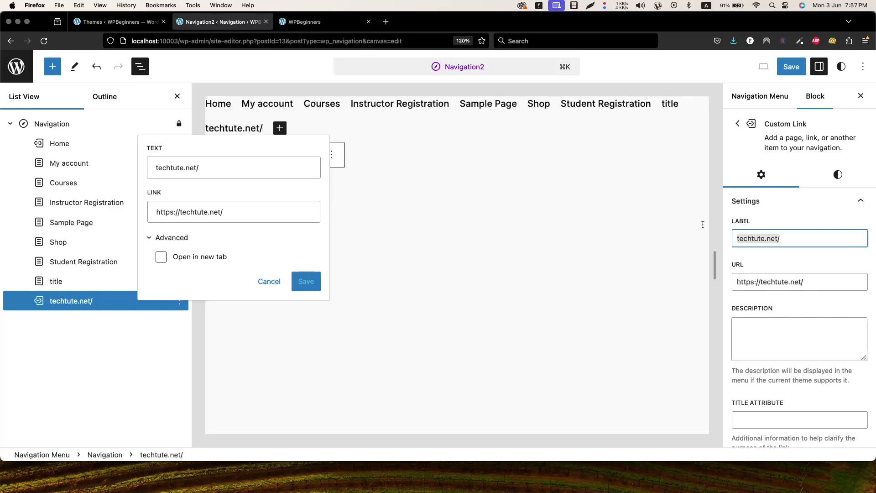
{"action": "type", "text": "Traning"}
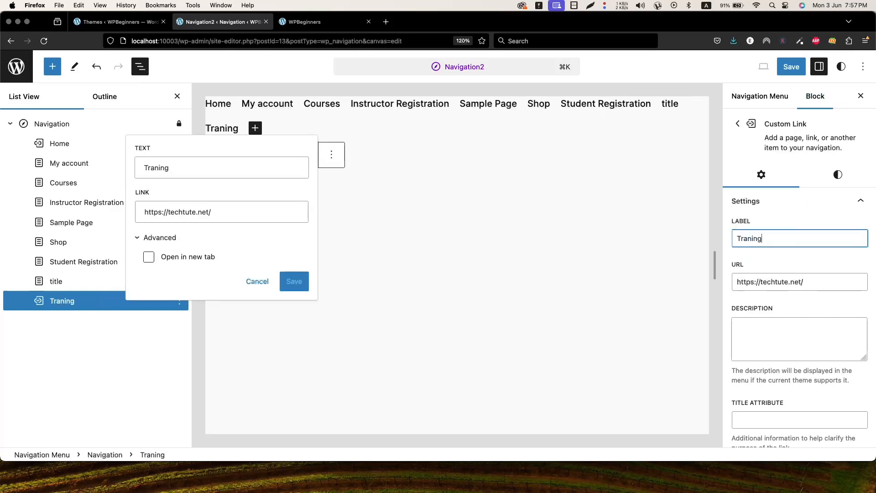
- Review the Traning link's settings and styles, and set the link to open in a new tab
{"action": "left_click", "coordinate": [823, 283]}
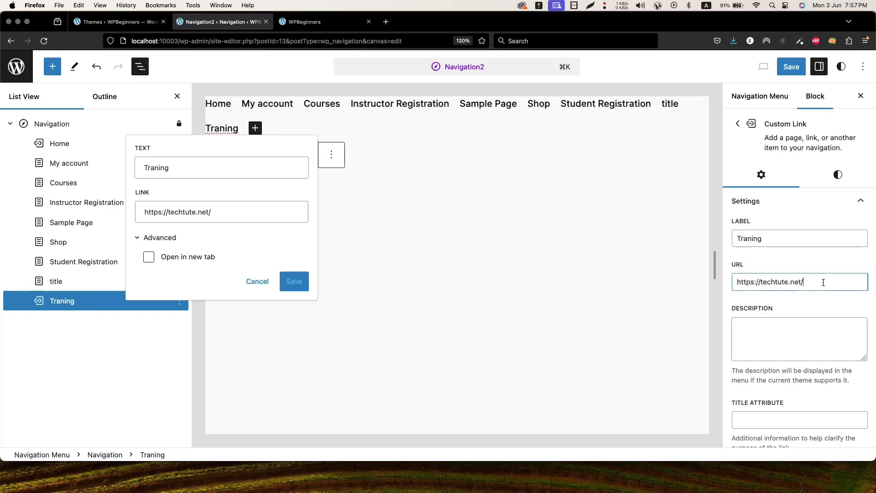
{"action": "scroll", "coordinate": [755, 346], "scroll_direction": "down", "scroll_amount": 1}
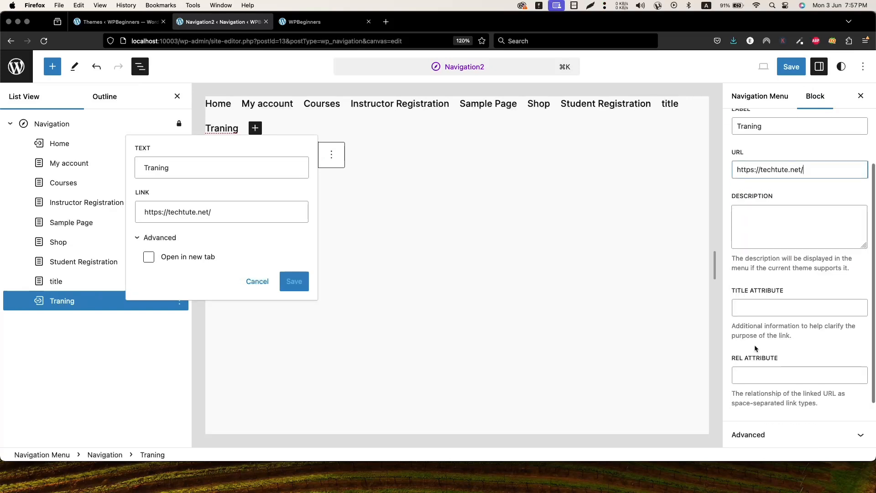
{"action": "scroll", "coordinate": [775, 268], "scroll_direction": "up", "scroll_amount": 5}
{"action": "scroll", "coordinate": [793, 267], "scroll_direction": "down", "scroll_amount": 6}
{"action": "scroll", "coordinate": [812, 237], "scroll_direction": "up", "scroll_amount": 6}
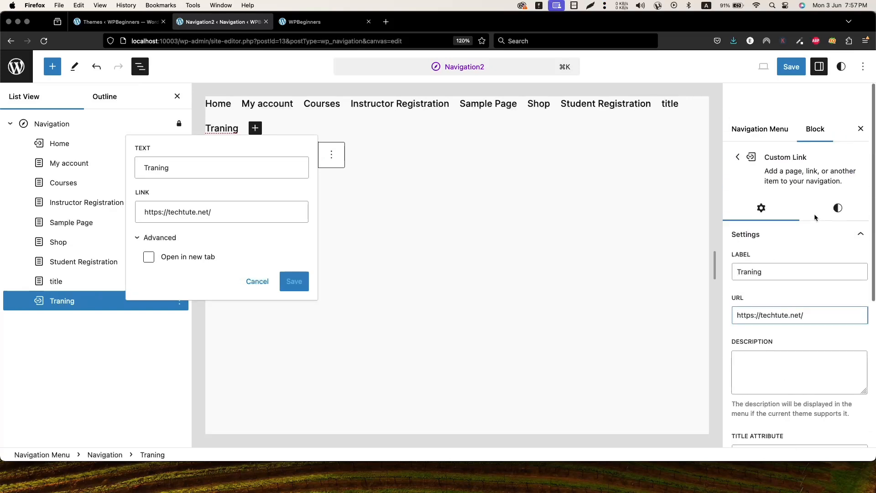
{"action": "left_click", "coordinate": [839, 182]}
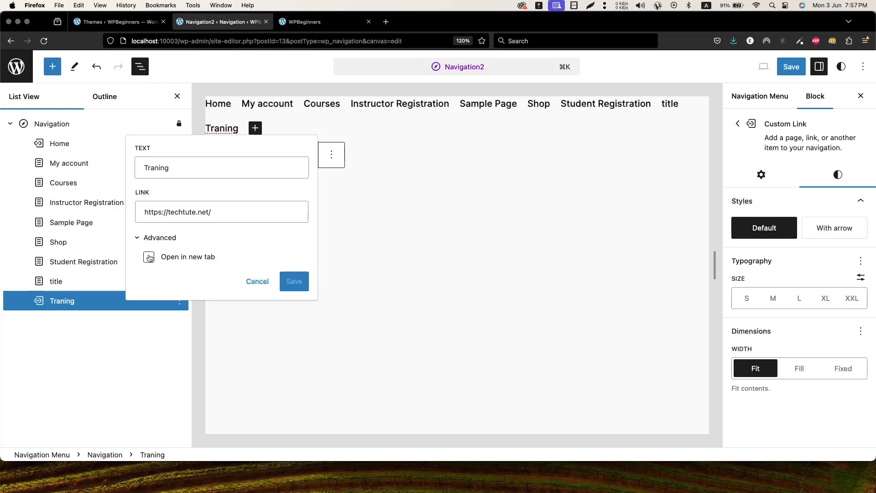
{"action": "left_click", "coordinate": [149, 256]}
{"action": "left_click", "coordinate": [293, 281]}
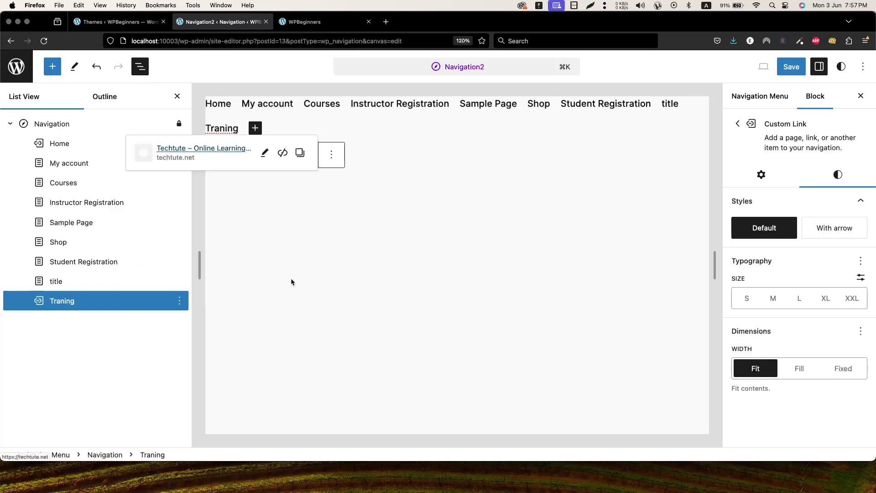
- Examine the label, URL and attribute settings of the Instructor Registration, Courses, Sample Page and Traning links
{"action": "left_click", "coordinate": [424, 103]}
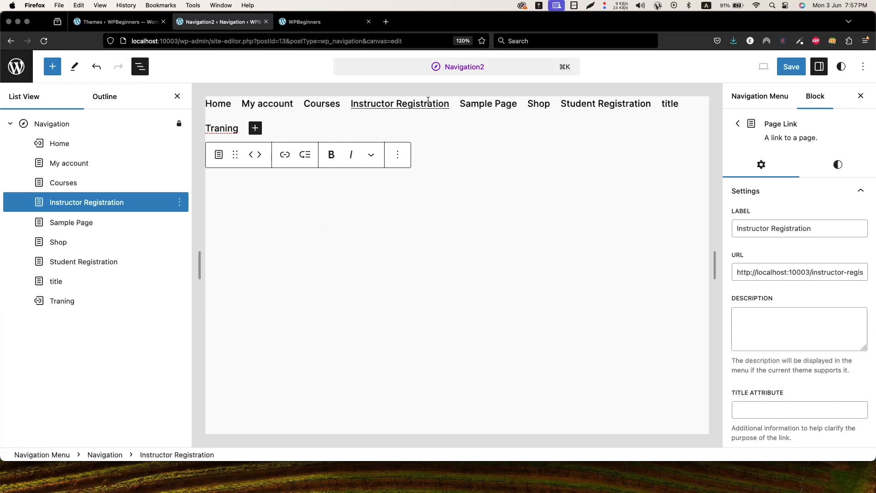
{"action": "left_click", "coordinate": [321, 102]}
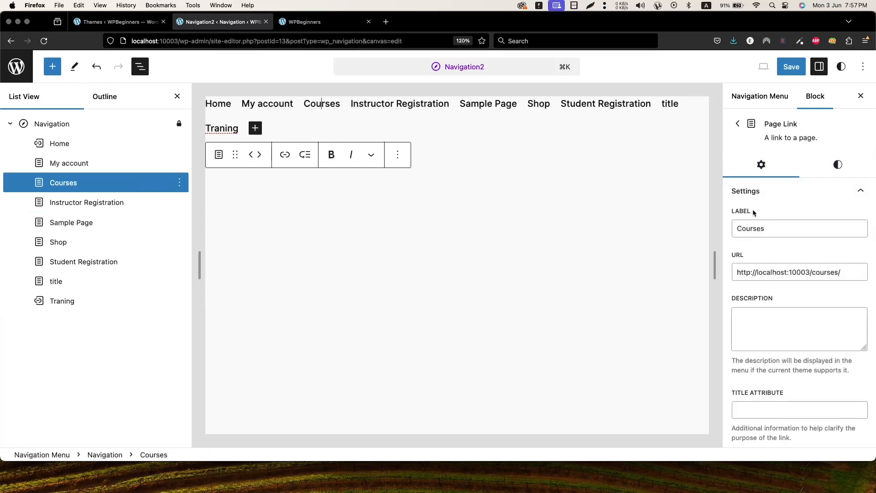
{"action": "scroll", "coordinate": [755, 325], "scroll_direction": "down", "scroll_amount": 5}
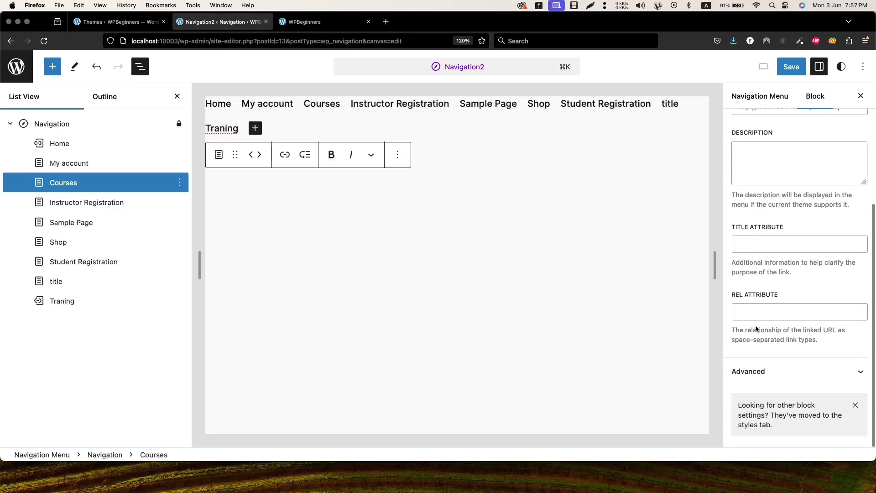
{"action": "scroll", "coordinate": [755, 326], "scroll_direction": "up", "scroll_amount": 5}
{"action": "left_click", "coordinate": [489, 105]}
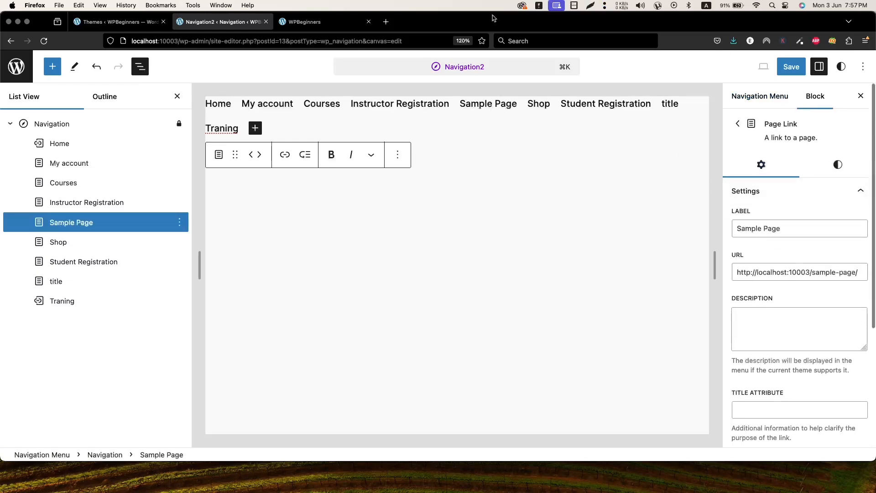
{"action": "left_click", "coordinate": [63, 303]}
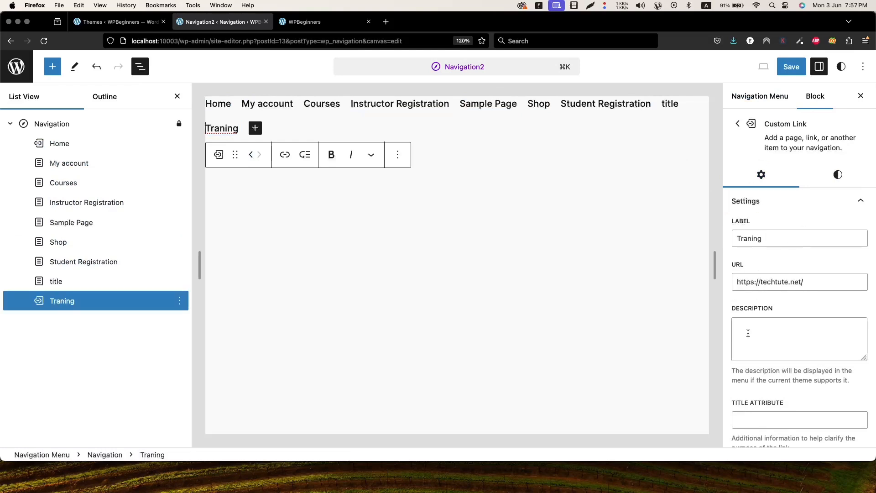
{"action": "scroll", "coordinate": [748, 333], "scroll_direction": "down", "scroll_amount": 5}
{"action": "scroll", "coordinate": [747, 333], "scroll_direction": "up", "scroll_amount": 5}
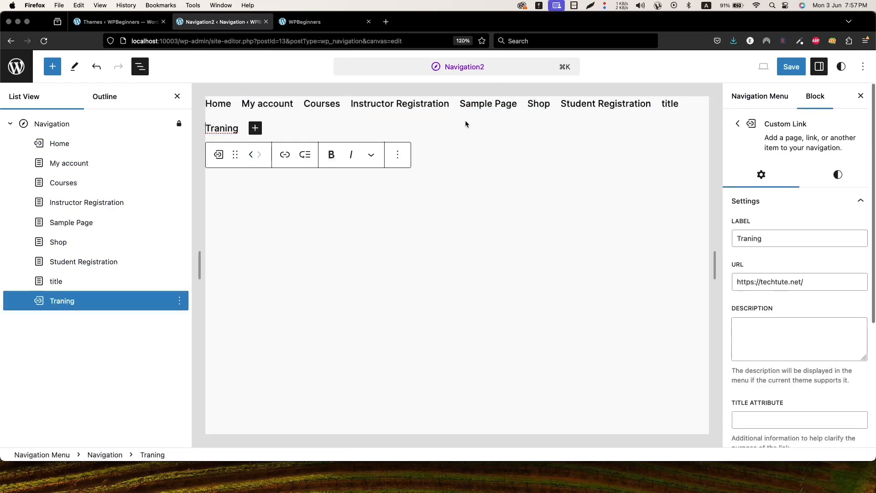
{"action": "left_click", "coordinate": [464, 108]}
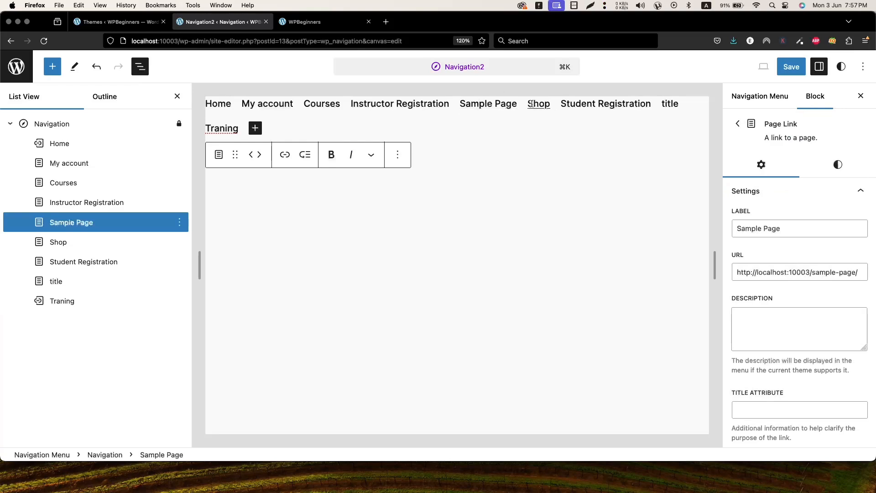
{"action": "left_click", "coordinate": [778, 271]}
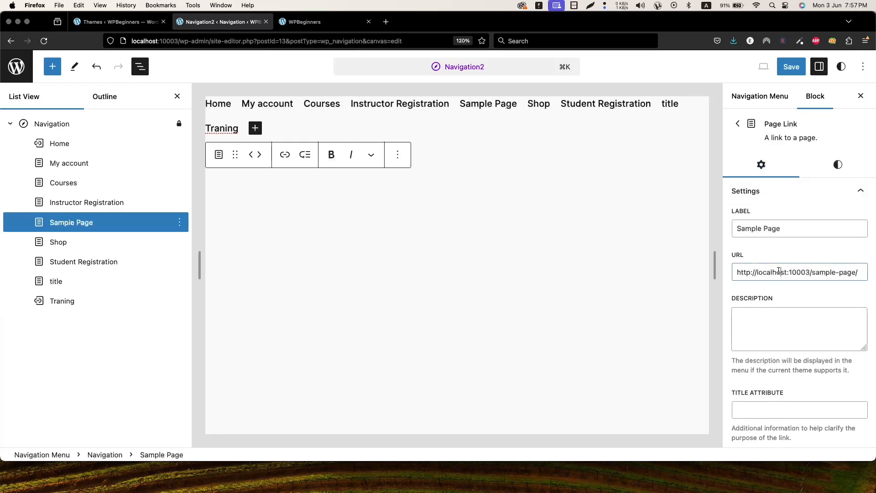
- Shorten the Sample Page link's text to "Sample" and save the Navigation2 menu
{"action": "left_click", "coordinate": [486, 104]}
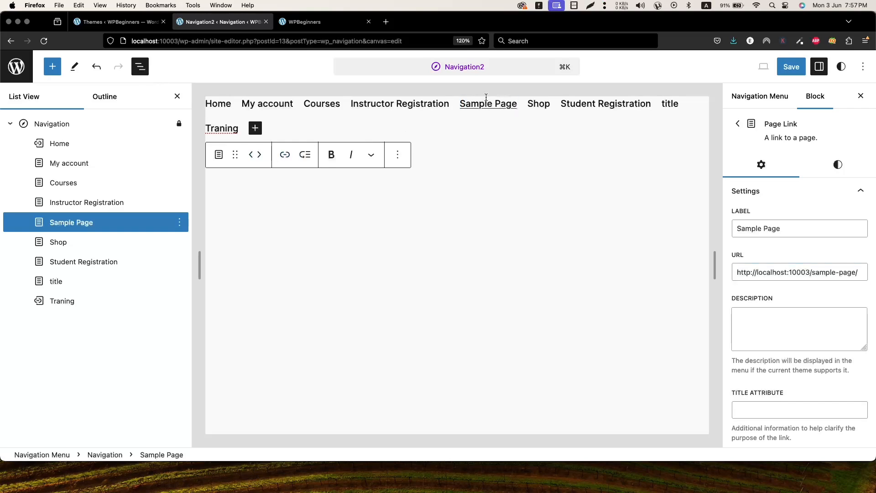
{"action": "left_click", "coordinate": [285, 155]}
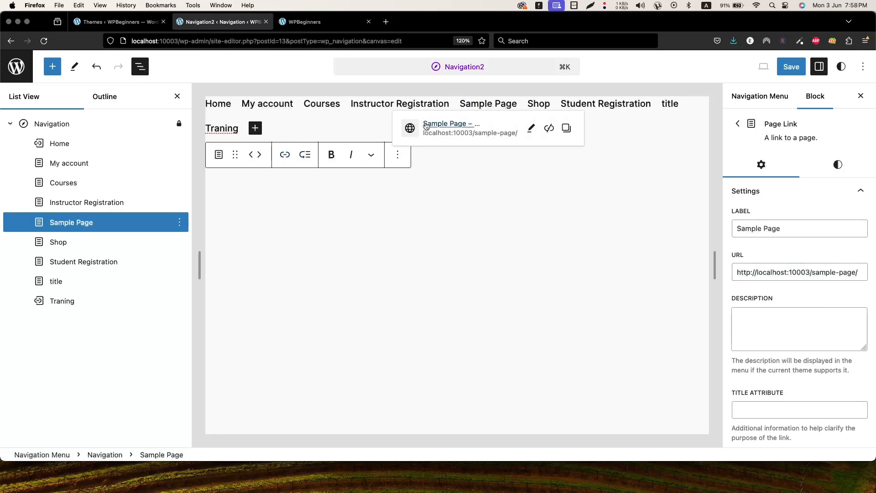
{"action": "left_click", "coordinate": [532, 129]}
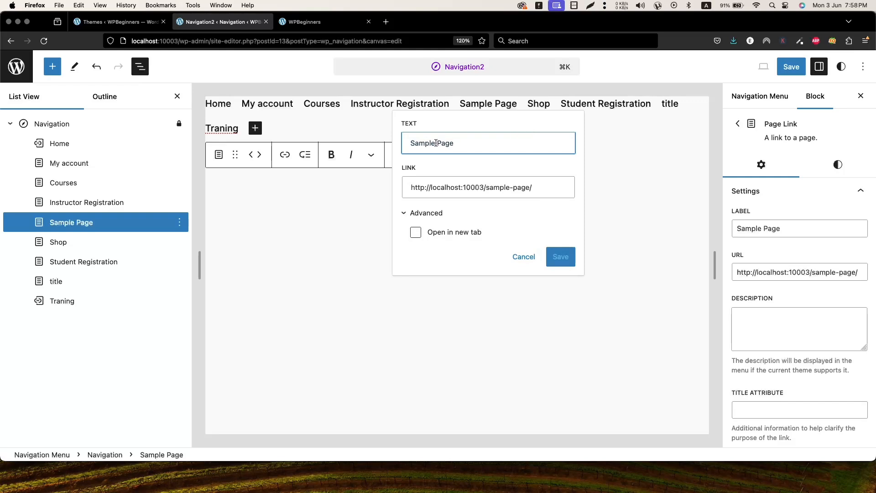
{"action": "left_click_drag", "start_coordinate": [456, 147], "coordinate": [438, 144]}
{"action": "key", "text": "BackSpace"}
{"action": "left_click", "coordinate": [530, 187]}
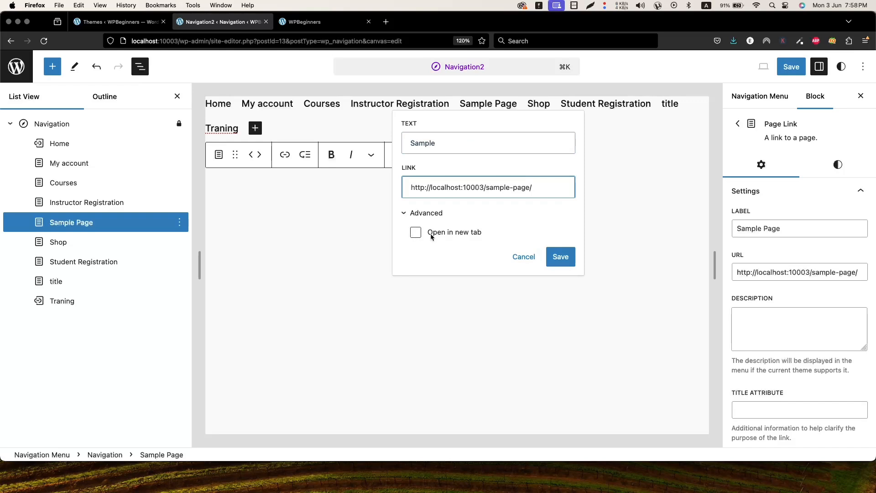
{"action": "left_click", "coordinate": [561, 256]}
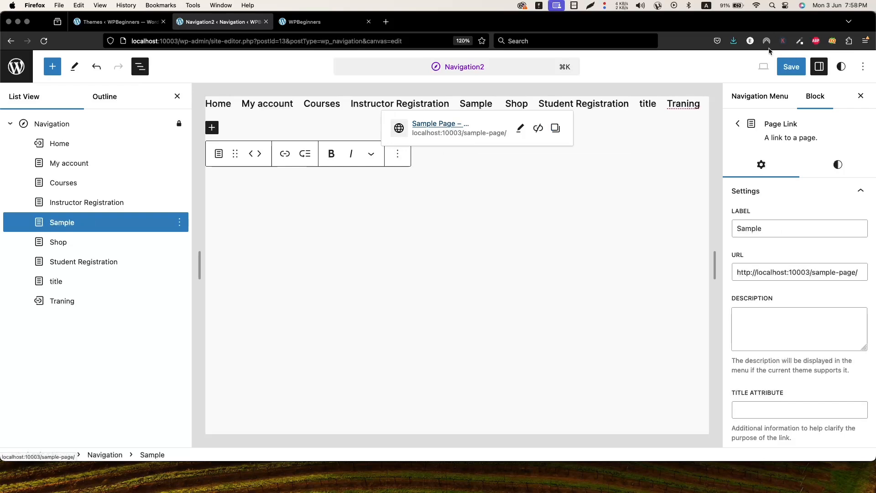
{"action": "left_click", "coordinate": [790, 67]}
{"action": "left_click", "coordinate": [770, 72]}
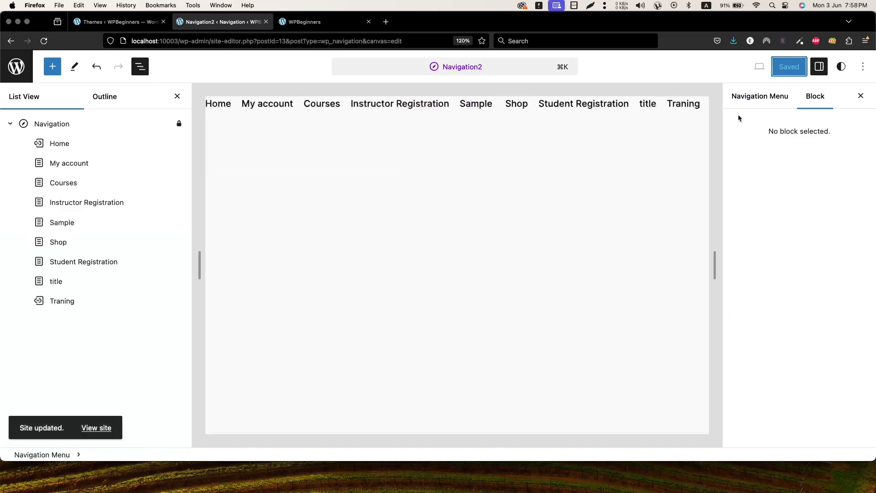
- Examine the Navigation2 menu's general settings and the parent Navigation block's list of menu items
{"action": "left_click", "coordinate": [764, 97]}
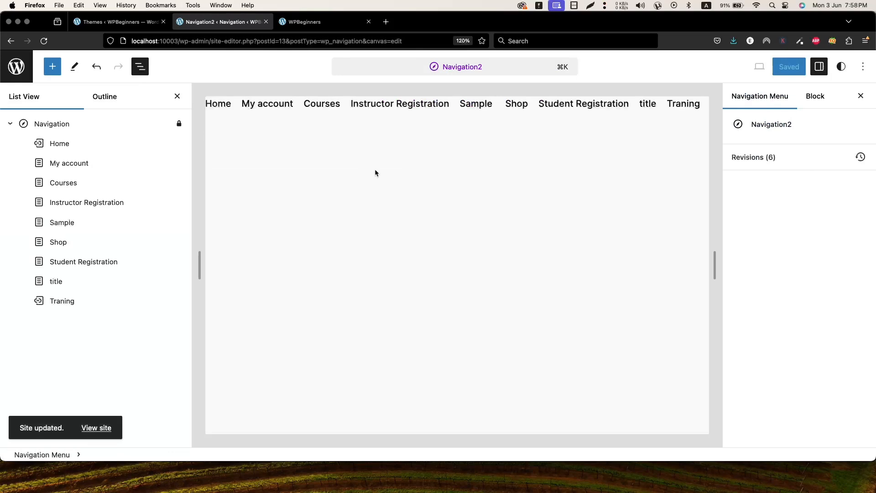
{"action": "left_click", "coordinate": [420, 108]}
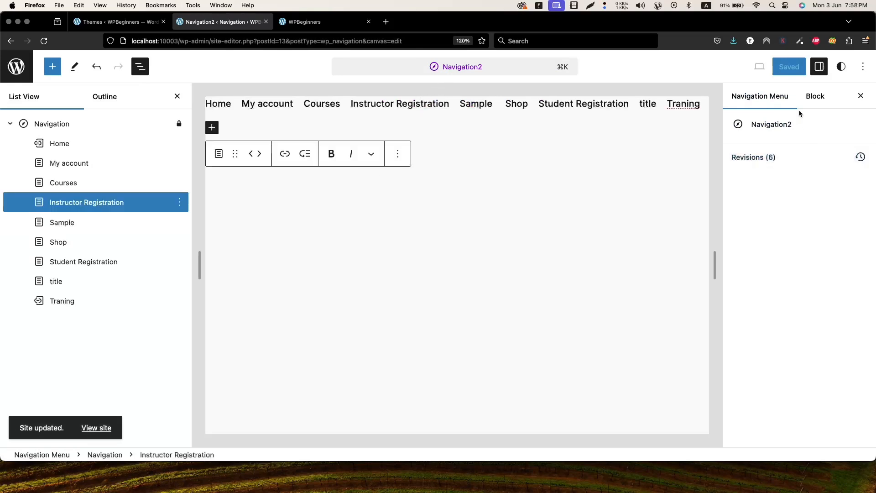
{"action": "left_click", "coordinate": [815, 99]}
{"action": "left_click", "coordinate": [773, 106]}
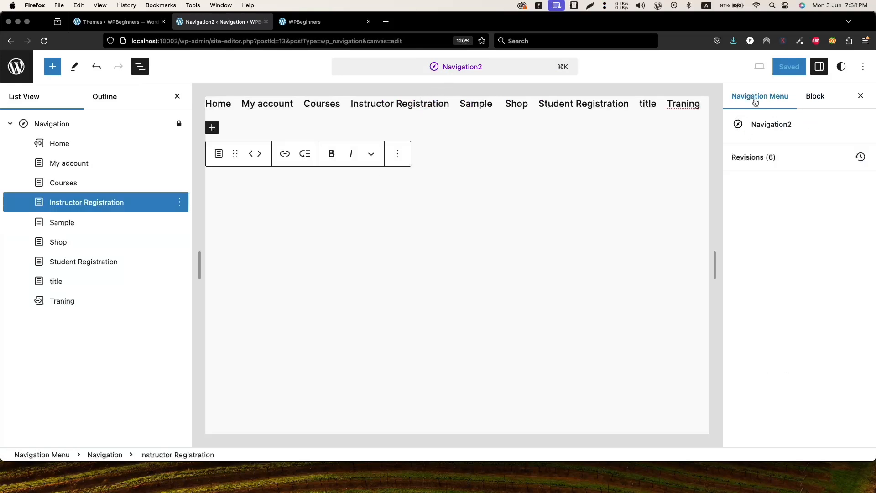
{"action": "left_click", "coordinate": [814, 100]}
{"action": "left_click", "coordinate": [735, 121]}
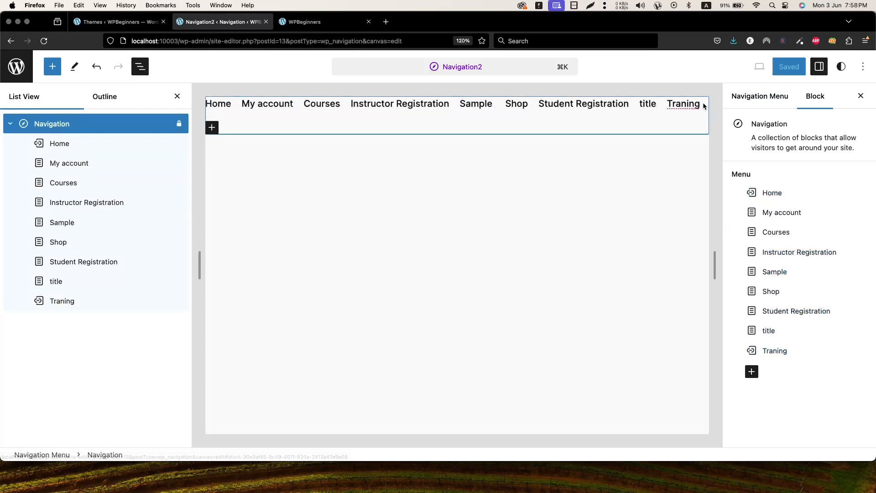
{"action": "left_click", "coordinate": [763, 107]}
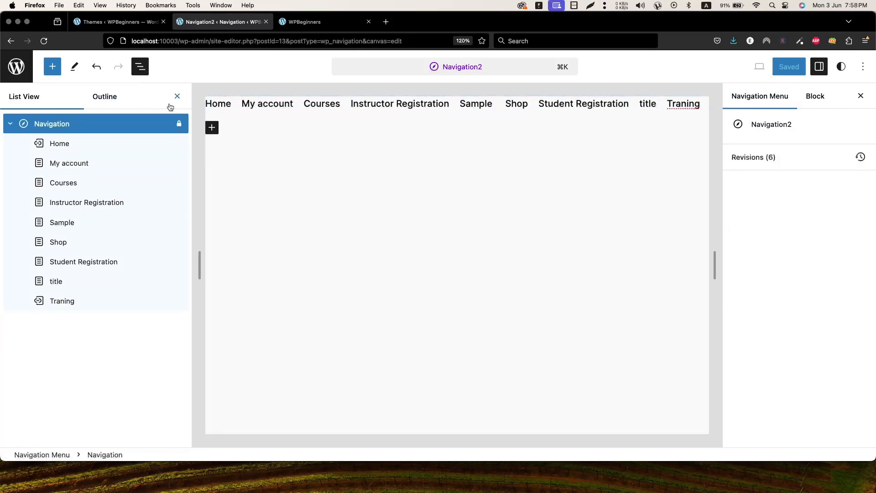
- Leave the Navigation2 menu editor and open the Blog Home template for editing
{"action": "left_click", "coordinate": [28, 70]}
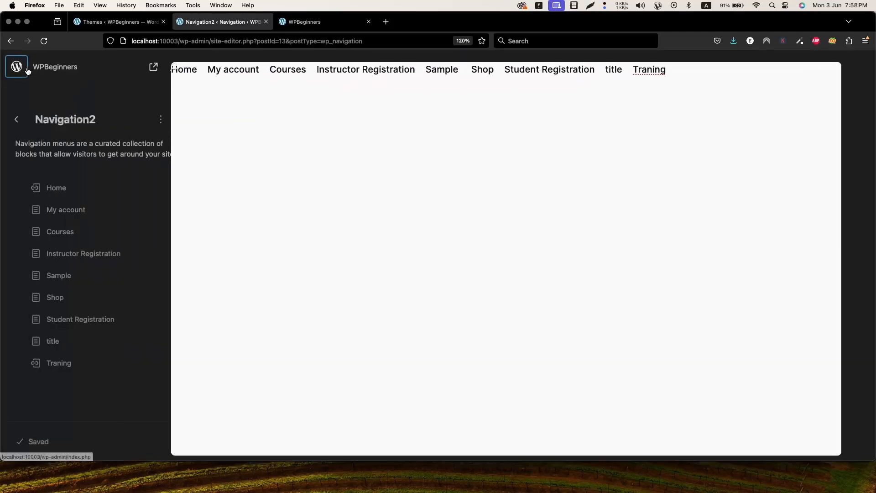
{"action": "left_click", "coordinate": [15, 121]}
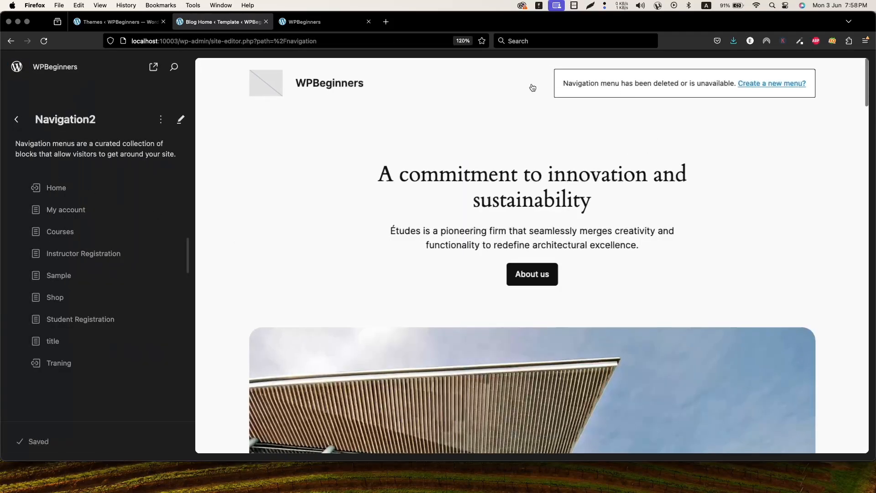
{"action": "left_click", "coordinate": [532, 87]}
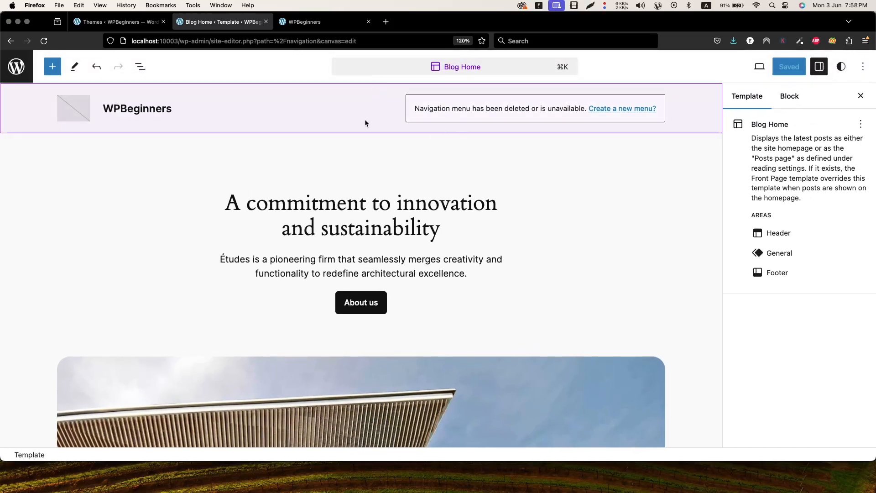
- Assign the Navigation2 menu to the Navigation block in the Blog Home header
{"action": "left_click", "coordinate": [470, 111]}
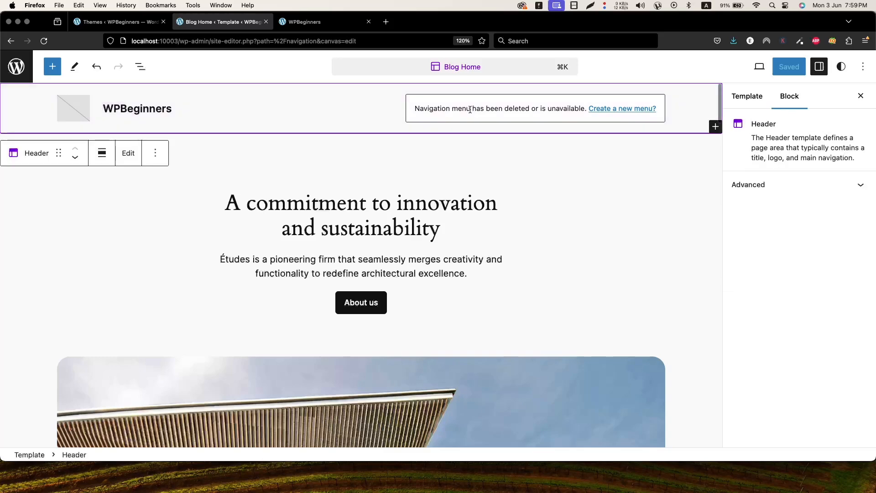
{"action": "left_click", "coordinate": [512, 104]}
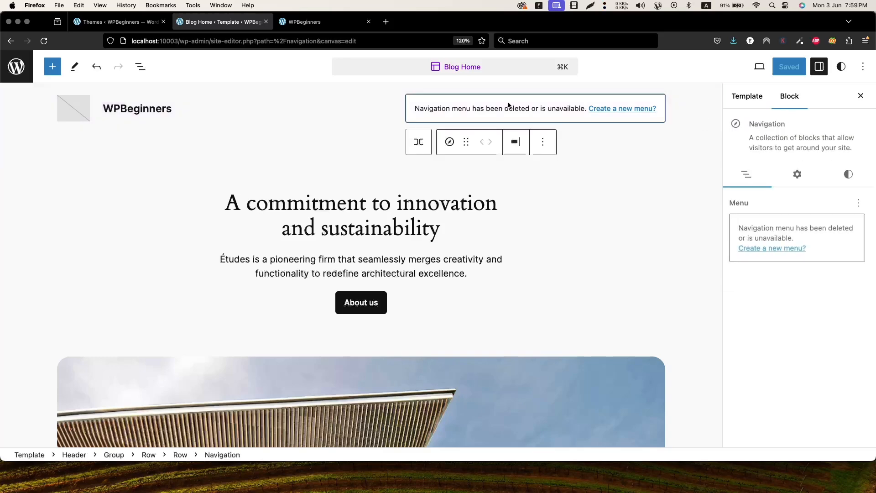
{"action": "left_click", "coordinate": [140, 67]}
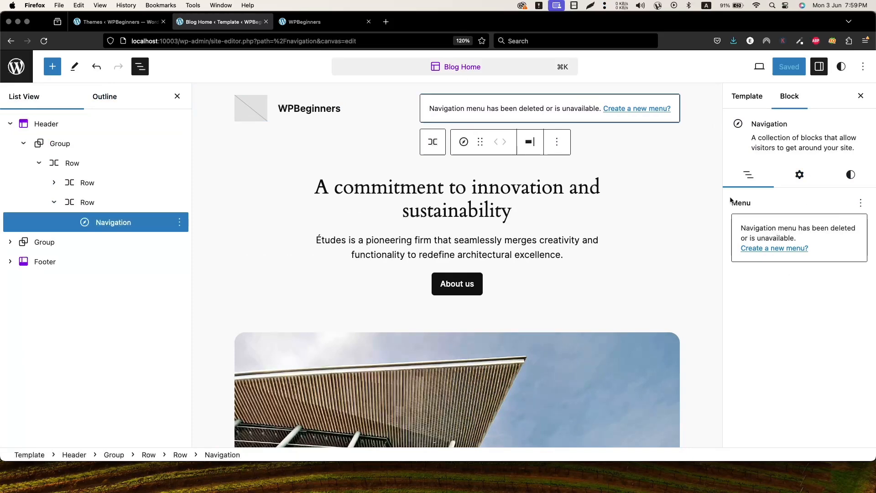
{"action": "left_click", "coordinate": [858, 203]}
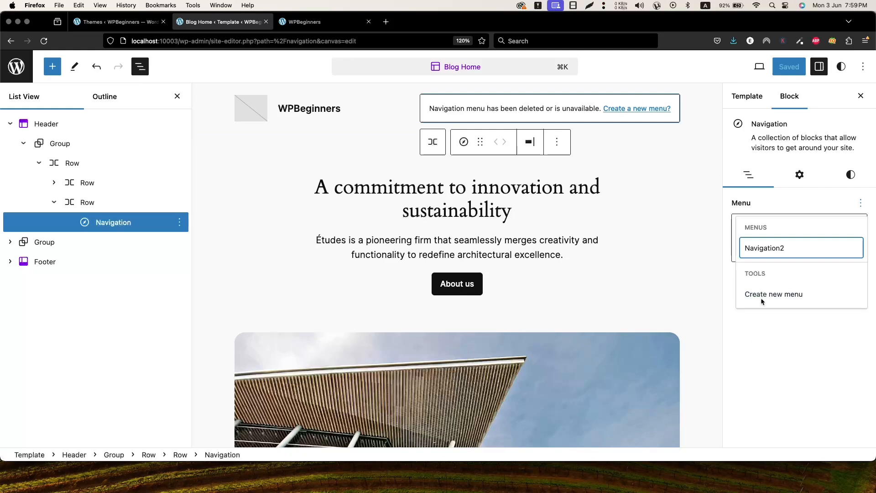
{"action": "left_click", "coordinate": [776, 254]}
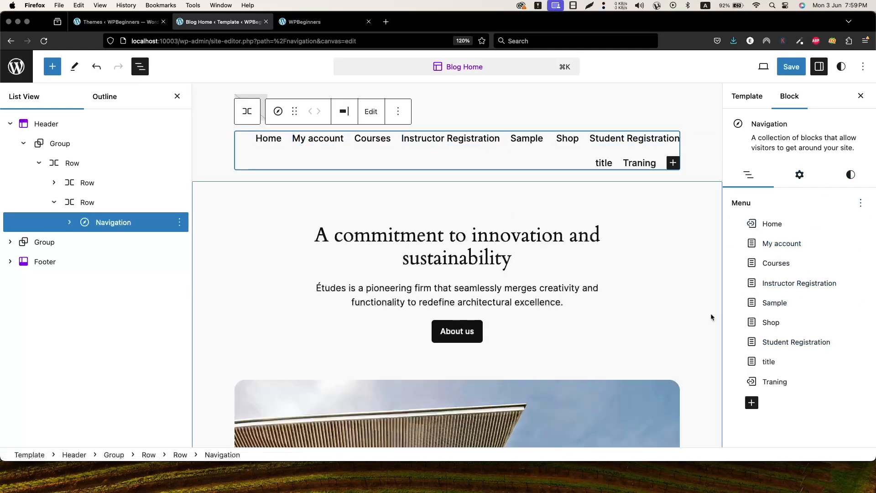
- Look through the header Navigation block's settings, styles and list of menu items
{"action": "left_click", "coordinate": [799, 176]}
{"action": "left_click", "coordinate": [756, 171]}
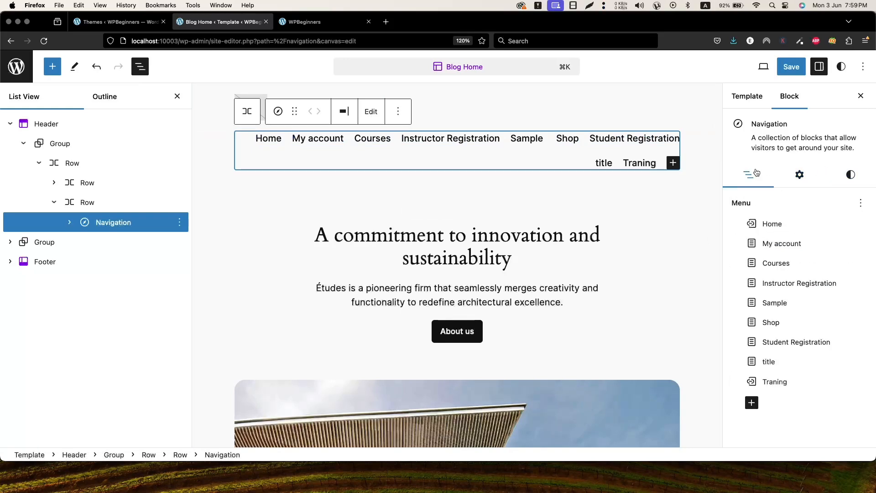
{"action": "left_click", "coordinate": [856, 180]}
{"action": "left_click", "coordinate": [744, 175]}
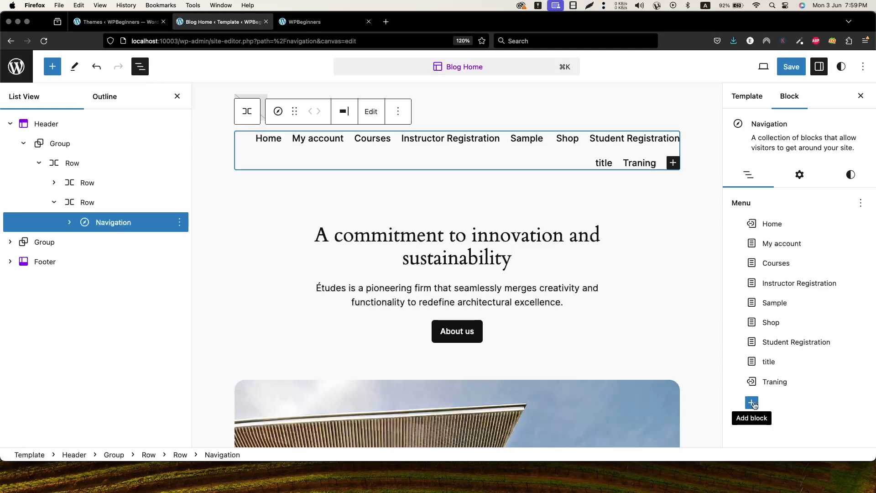
- Try left, center, right and space-between justification on the header Navigation block
{"action": "left_click", "coordinate": [808, 173]}
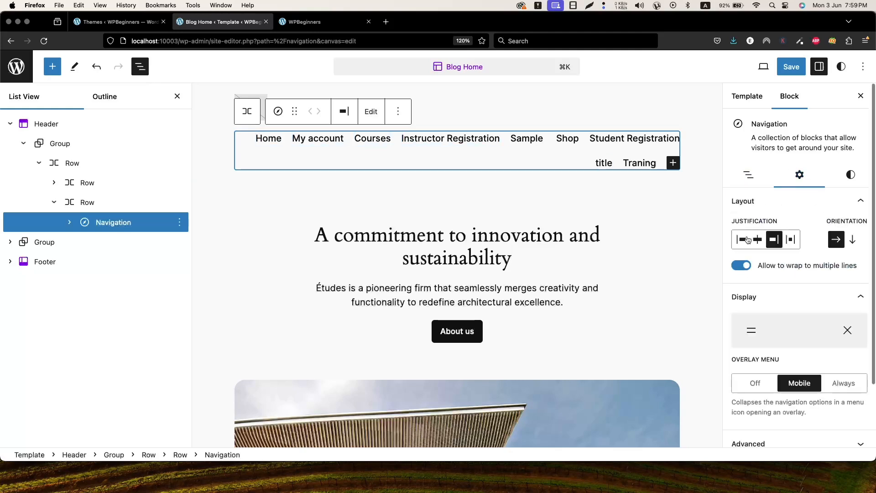
{"action": "left_click", "coordinate": [744, 240]}
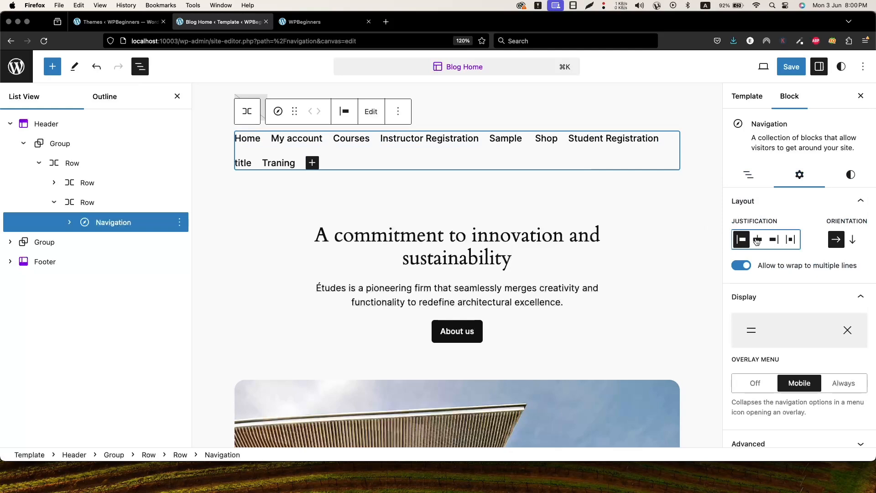
{"action": "left_click", "coordinate": [757, 241]}
{"action": "left_click", "coordinate": [773, 242]}
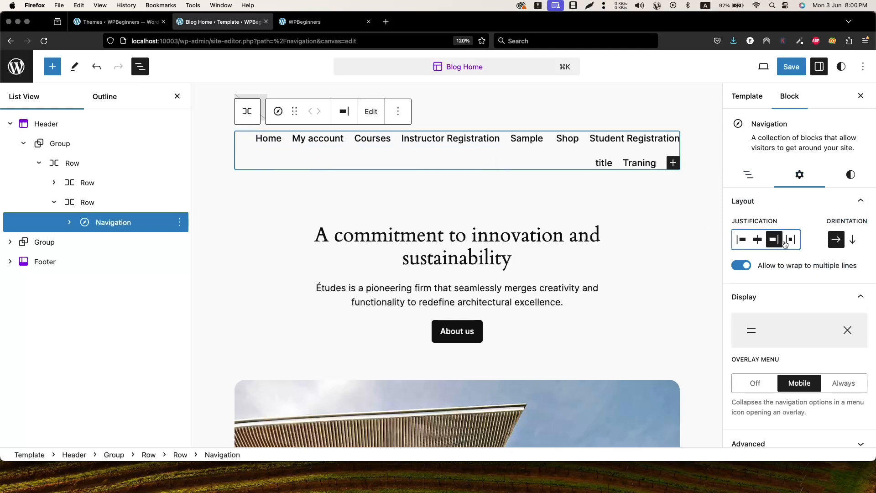
{"action": "left_click", "coordinate": [791, 240]}
- Try vertical orientation and single-line layout on the Navigation block, returning it to horizontal orientation with wrapping to multiple lines allowed
{"action": "left_click", "coordinate": [852, 240]}
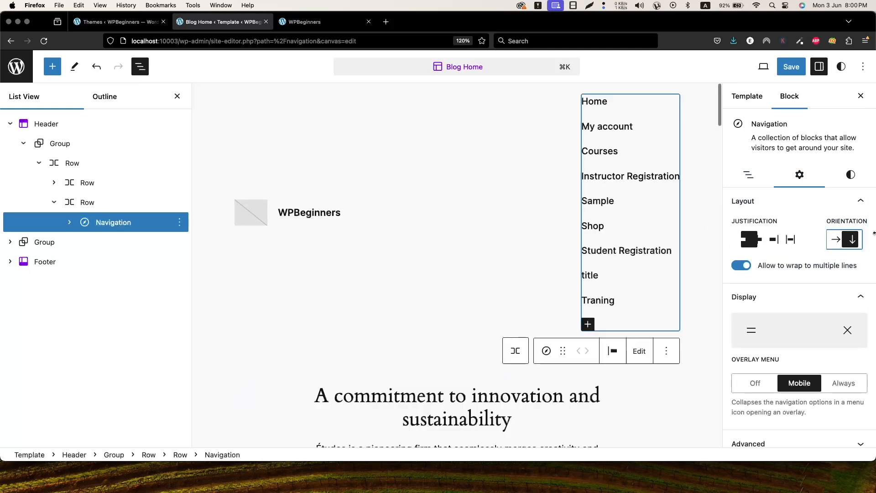
{"action": "mouse_move", "coordinate": [627, 158]}
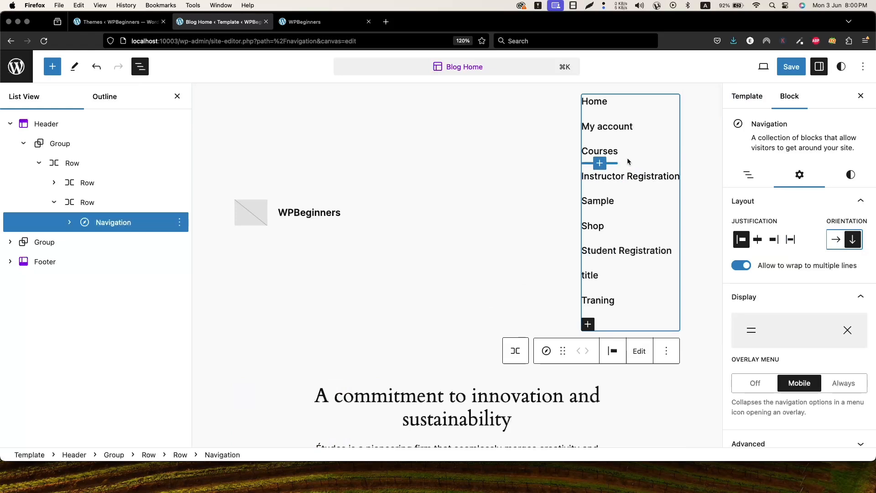
{"action": "left_click", "coordinate": [833, 240]}
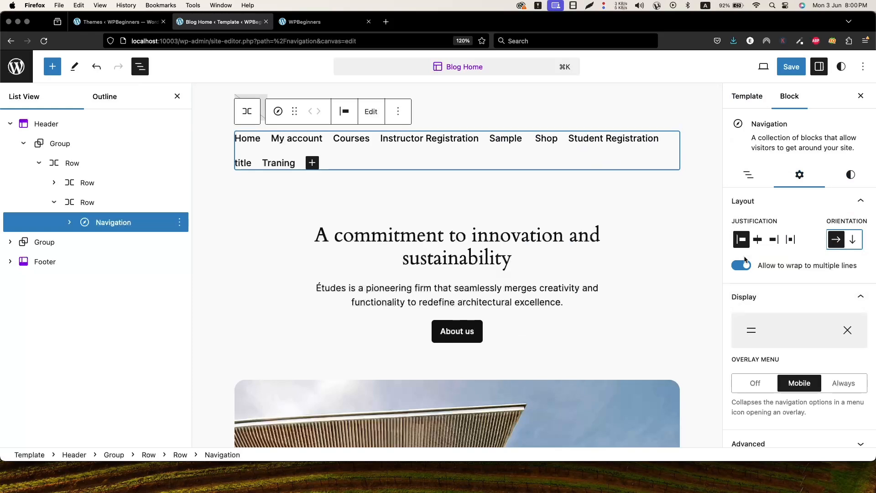
{"action": "left_click", "coordinate": [744, 265]}
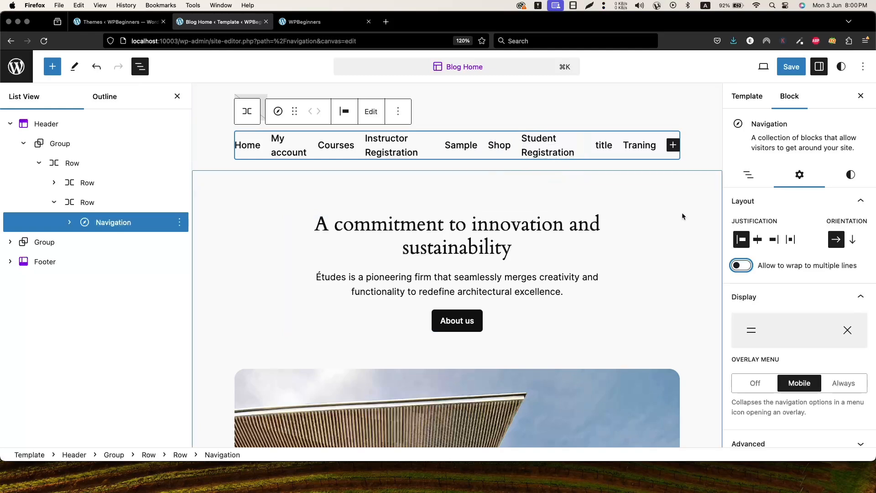
{"action": "left_click", "coordinate": [742, 266]}
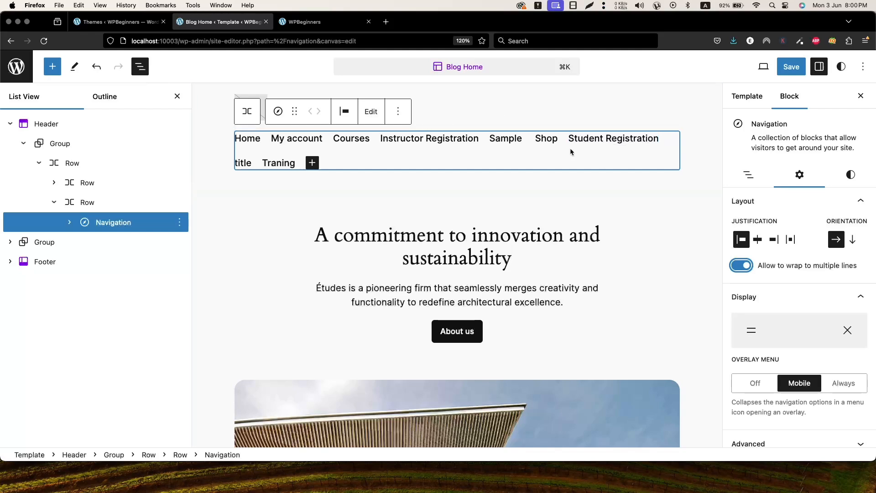
- Set the Navigation block's overlay menu to Always and save the site changes
{"action": "scroll", "coordinate": [757, 281], "scroll_direction": "down", "scroll_amount": 3}
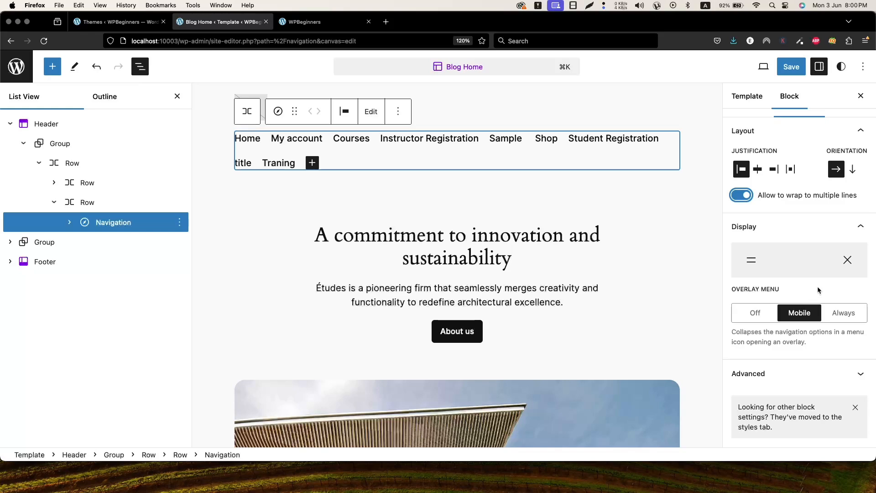
{"action": "left_click", "coordinate": [845, 319]}
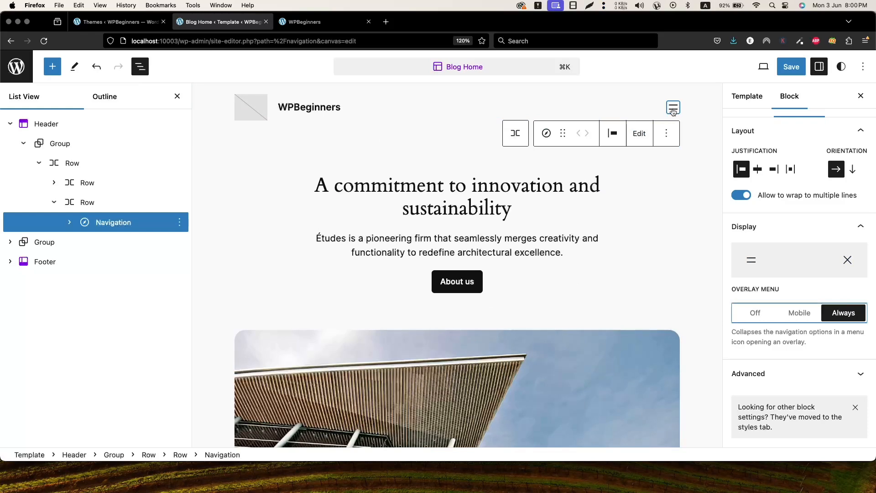
{"action": "left_click", "coordinate": [791, 66]}
{"action": "left_click", "coordinate": [768, 66]}
- Reload the live site and check how the header's overlay menu opens and closes
{"action": "left_click", "coordinate": [322, 24]}
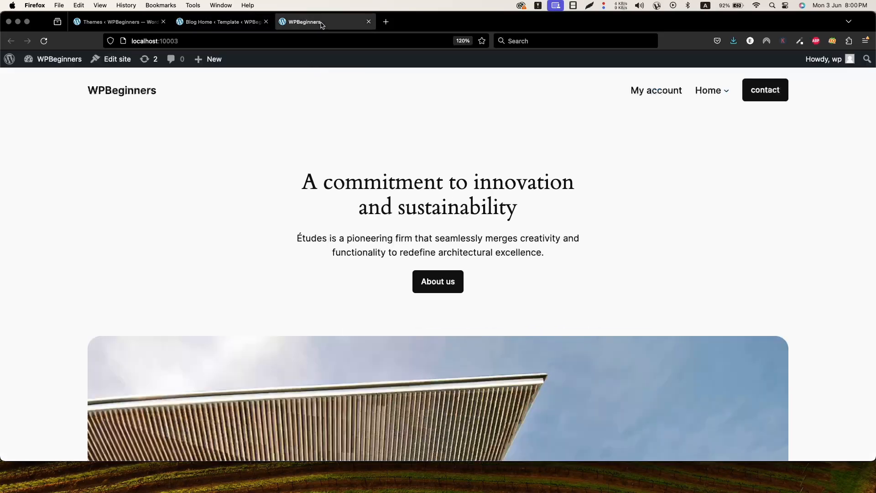
{"action": "key", "text": "super+r"}
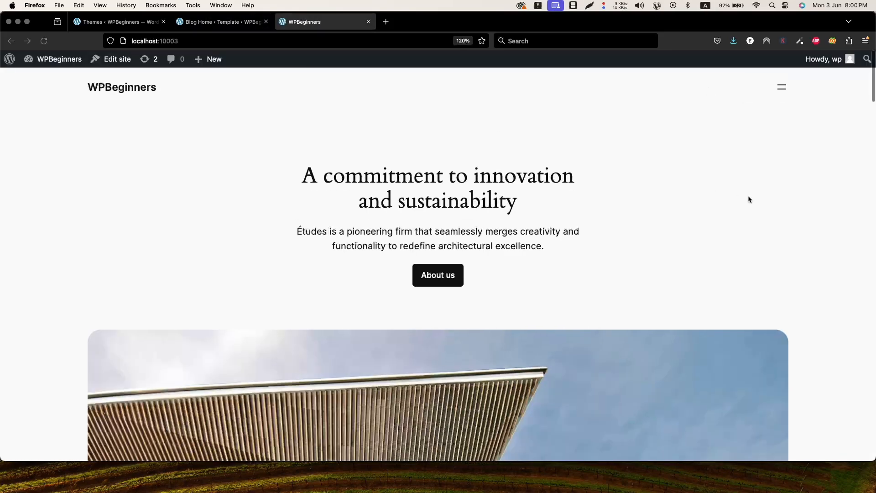
{"action": "left_click", "coordinate": [783, 89]}
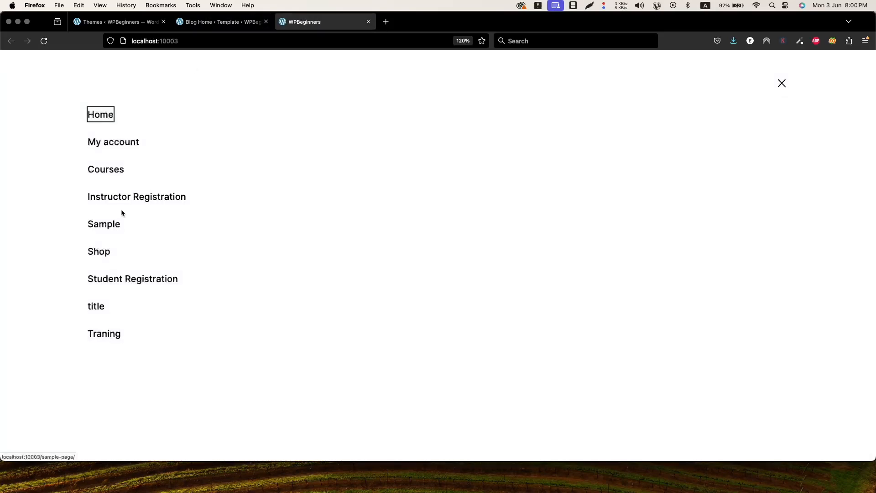
{"action": "left_click", "coordinate": [781, 83]}
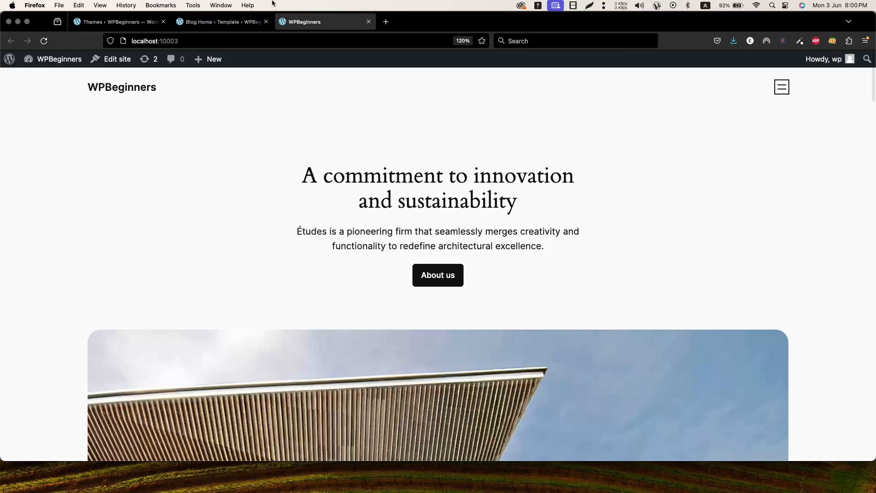
- Return to the Blog Home template, set the Navigation block's overlay menu to Mobile and save the header
{"action": "left_click", "coordinate": [220, 24]}
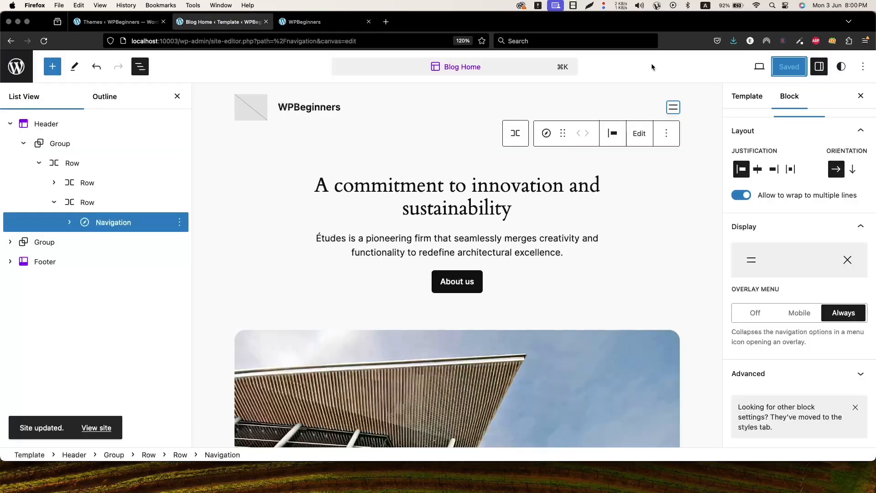
{"action": "left_click", "coordinate": [799, 312]}
{"action": "left_click", "coordinate": [791, 68]}
{"action": "left_click", "coordinate": [776, 70]}
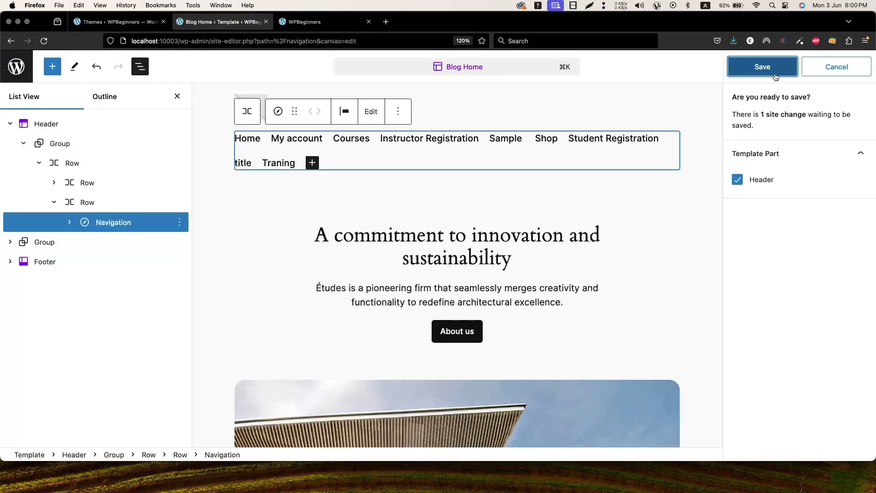
- Reload the live site and preview it in the browser's responsive design mode
{"action": "left_click", "coordinate": [303, 23]}
{"action": "key", "text": "super+r"}
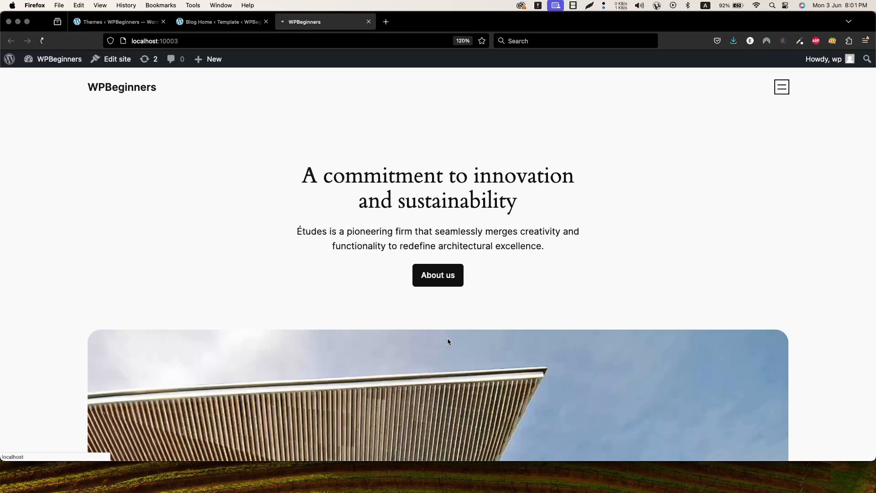
{"action": "right_click", "coordinate": [699, 107]}
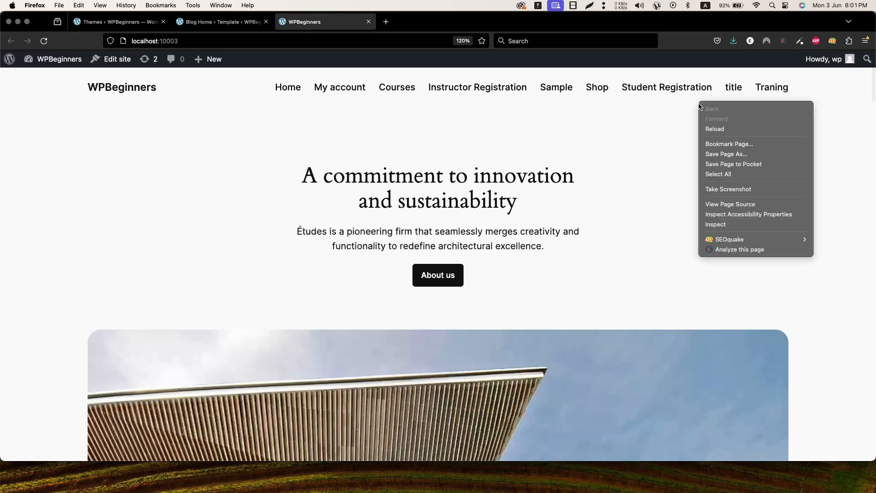
{"action": "left_click", "coordinate": [705, 221]}
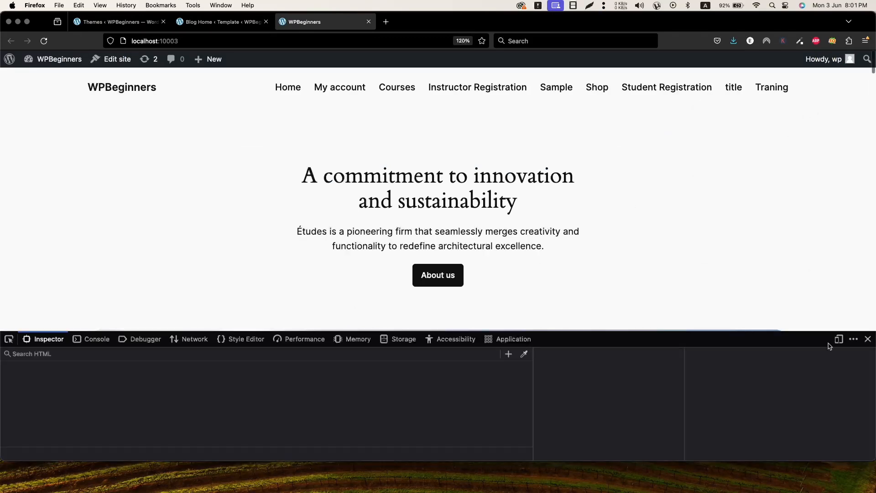
{"action": "key", "text": "super+alt+m"}
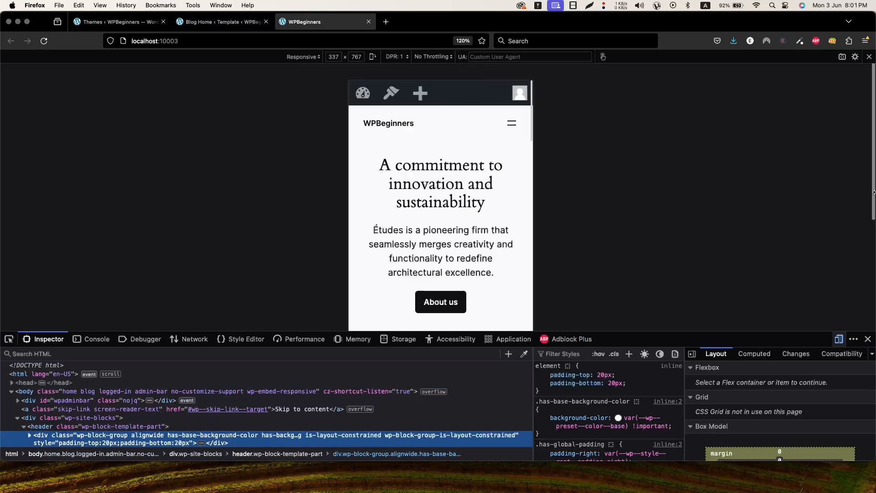
- Widen the responsive preview to about 586 px and check the mobile overlay menu's links
{"action": "left_click_drag", "start_coordinate": [533, 142], "coordinate": [594, 155]}
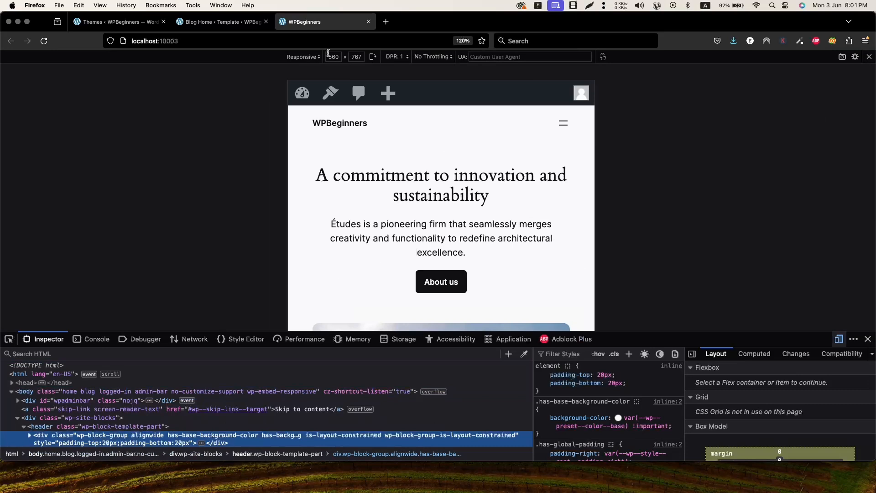
{"action": "mouse_move", "coordinate": [595, 160]}
{"action": "left_mouse_down"}
{"action": "mouse_move", "coordinate": [608, 162]}
{"action": "mouse_move", "coordinate": [600, 160]}
{"action": "left_mouse_up"}
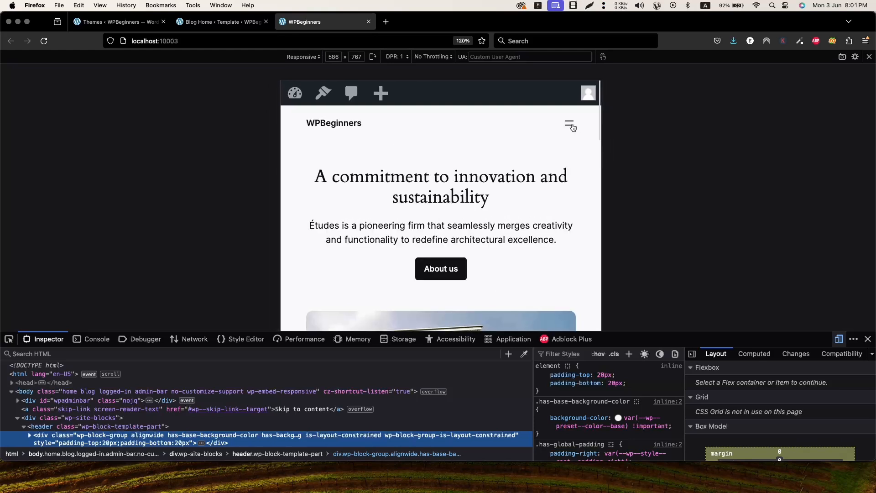
{"action": "left_click", "coordinate": [571, 128]}
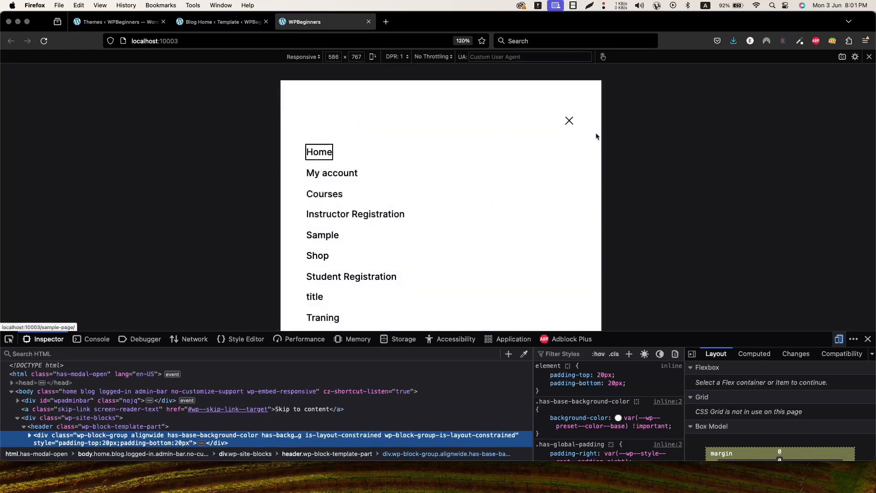
{"action": "left_click", "coordinate": [569, 120]}
- Return to the Blog Home template and set the Navigation block's overlay menu to Off
{"action": "left_click", "coordinate": [219, 22]}
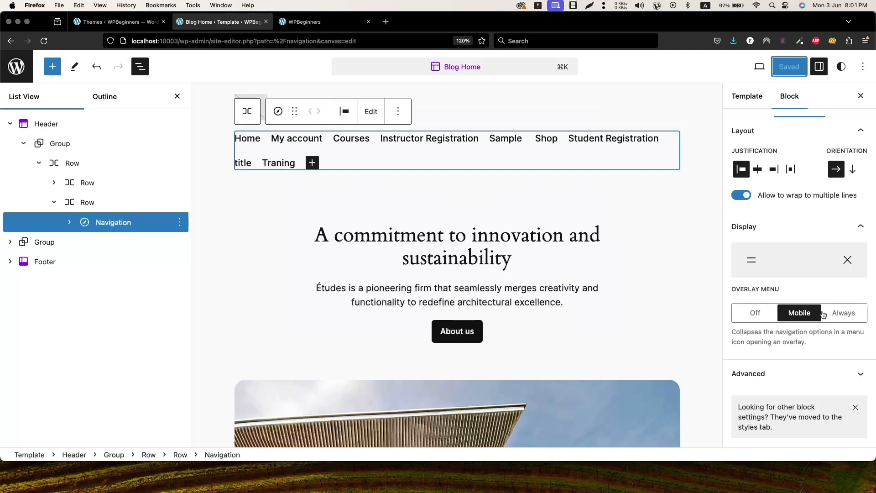
{"action": "left_click", "coordinate": [766, 319]}
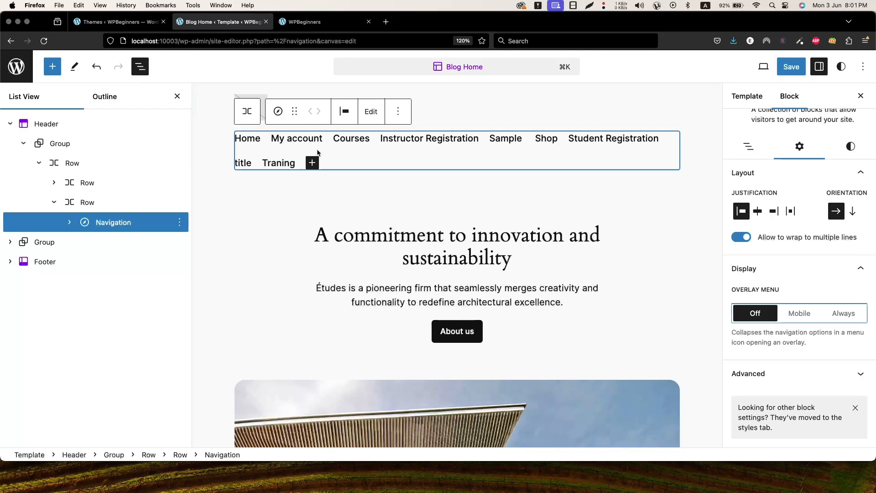
- Set the Navigation block's overlay menu to Mobile, rename its menu to Navigation and save the changes
{"action": "left_click", "coordinate": [799, 313]}
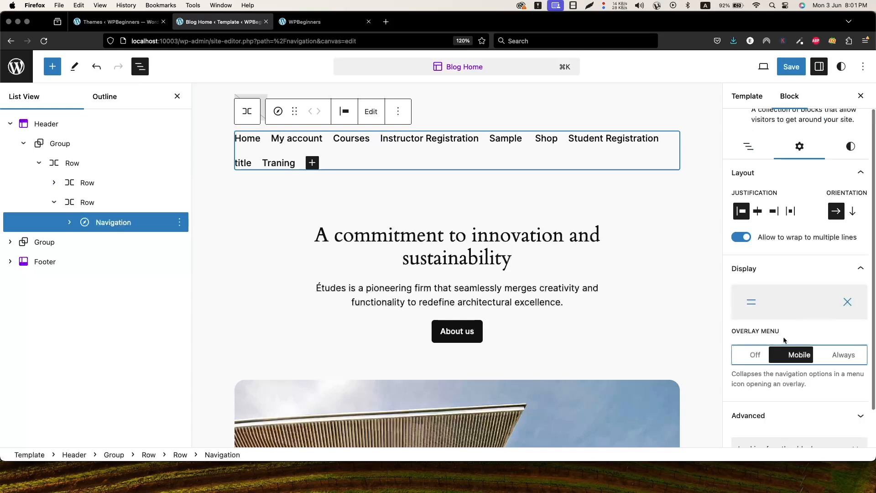
{"action": "left_click", "coordinate": [774, 372]}
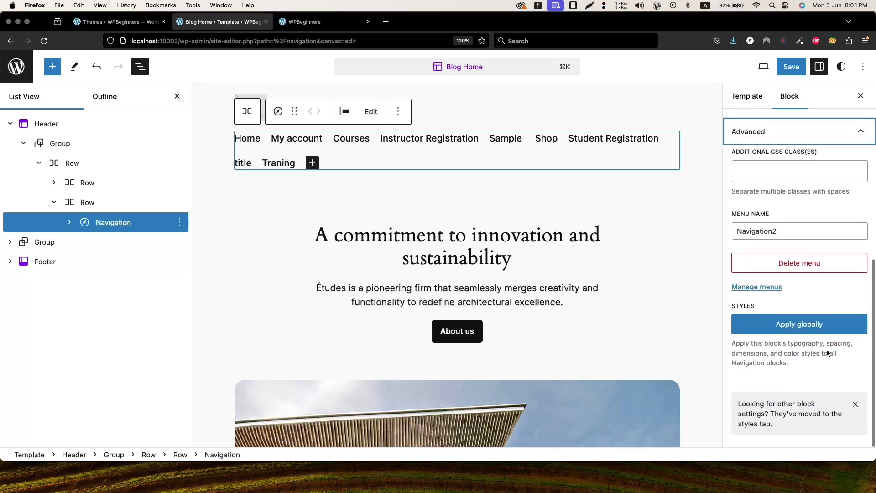
{"action": "left_click", "coordinate": [780, 234]}
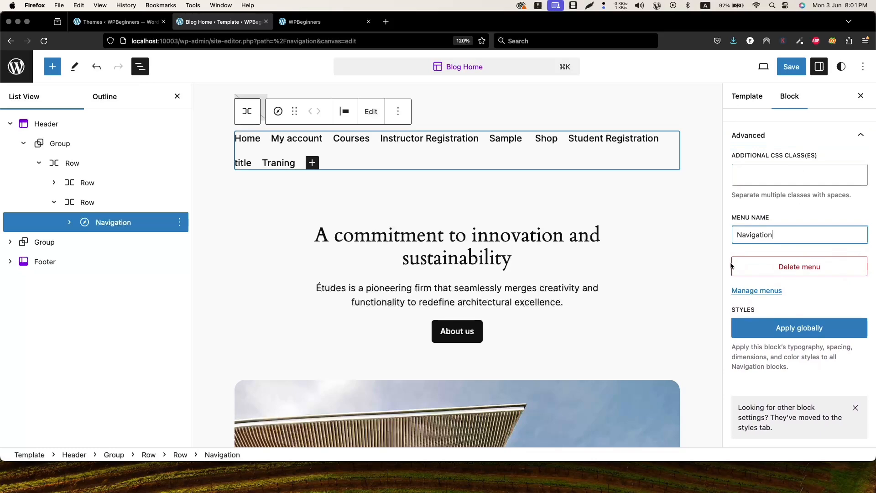
{"action": "left_click", "coordinate": [790, 72]}
{"action": "left_click", "coordinate": [766, 71]}
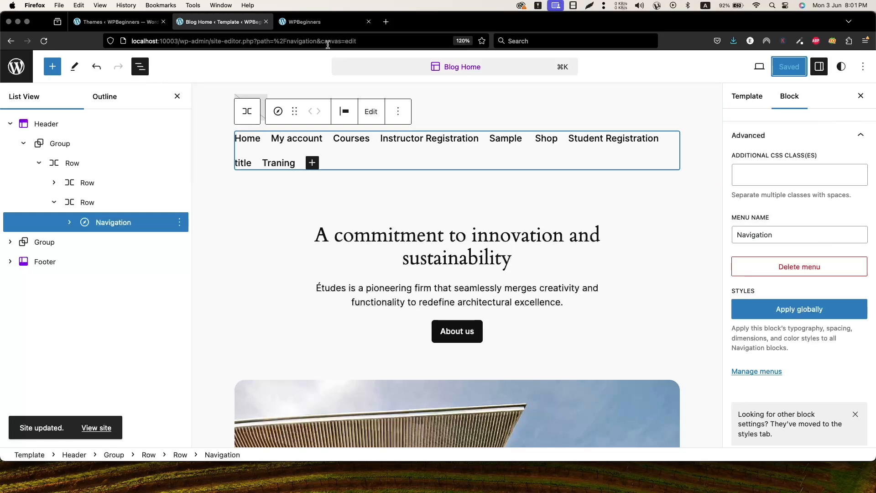
- Check the management options for the Navigation menu outside the editing canvas and return to editing the Blog Home template
{"action": "left_click", "coordinate": [17, 66]}
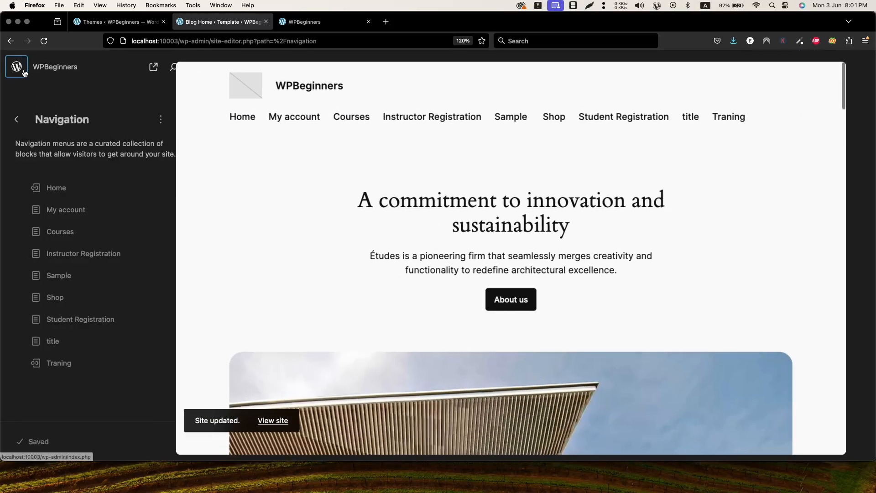
{"action": "left_click", "coordinate": [162, 119]}
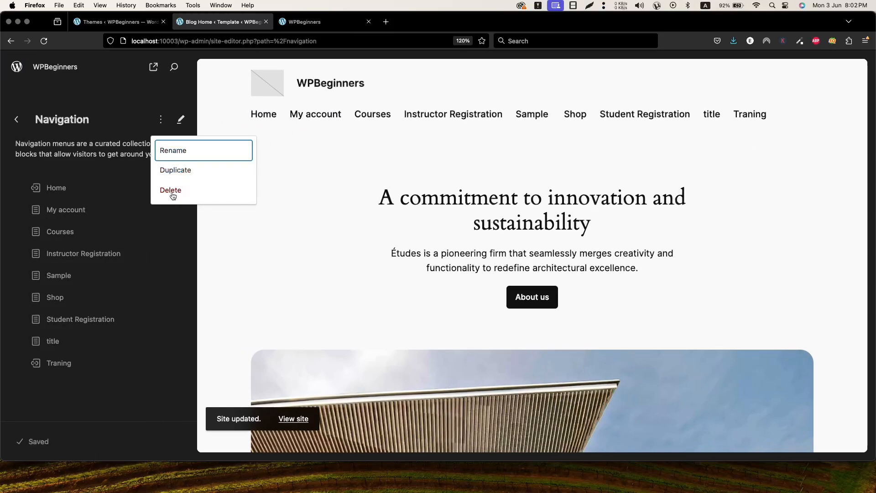
{"action": "left_click", "coordinate": [459, 131]}
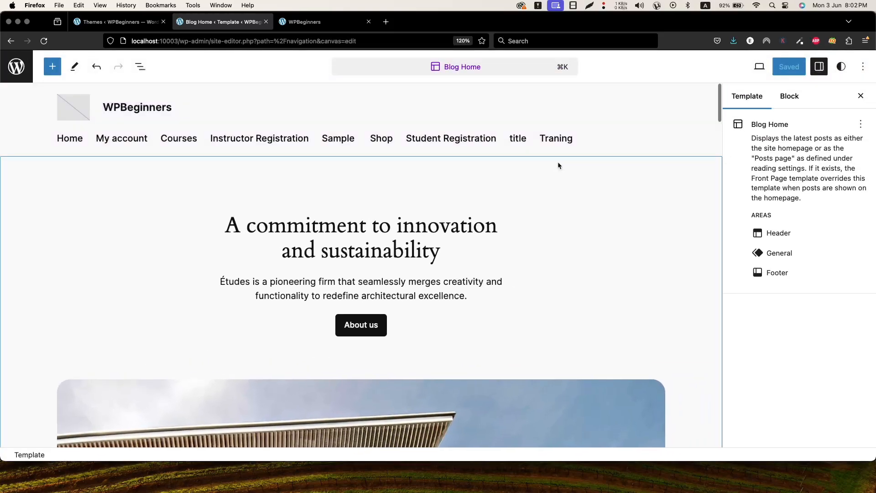
- Create a new empty menu for the header's Navigation block
{"action": "left_click", "coordinate": [571, 145]}
{"action": "left_click", "coordinate": [579, 141]}
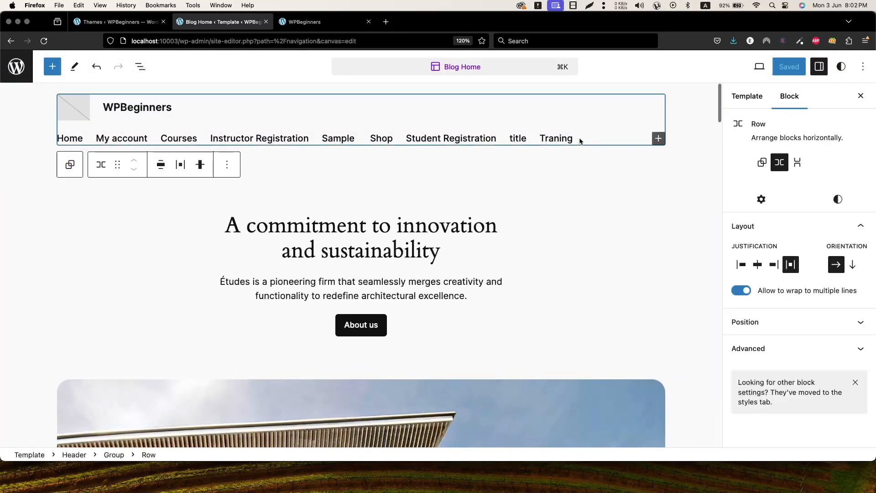
{"action": "left_click", "coordinate": [509, 142]}
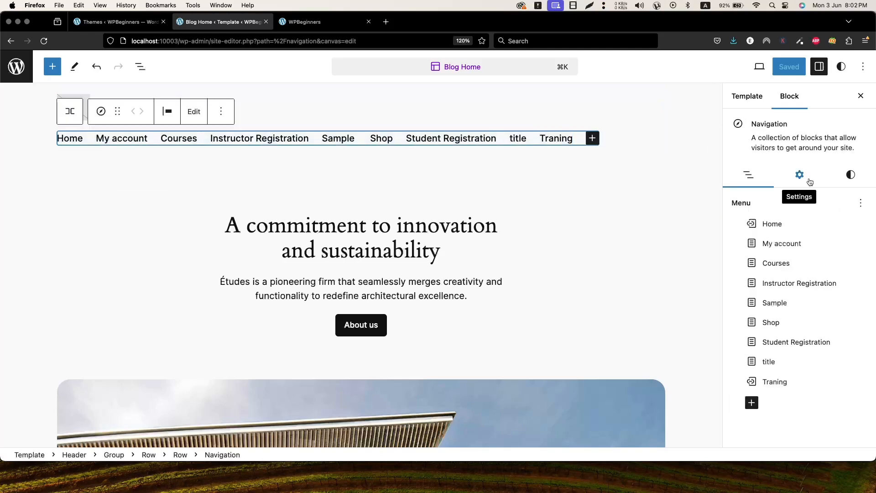
{"action": "left_click", "coordinate": [861, 202]}
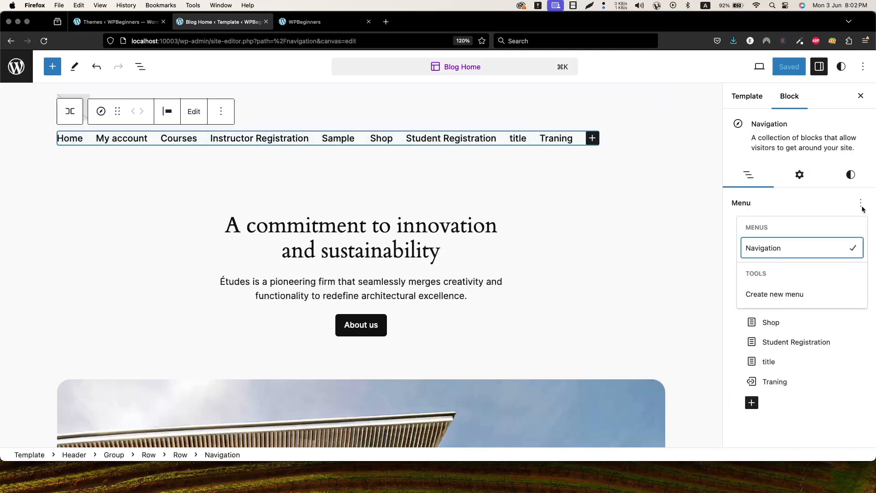
{"action": "left_click", "coordinate": [773, 295]}
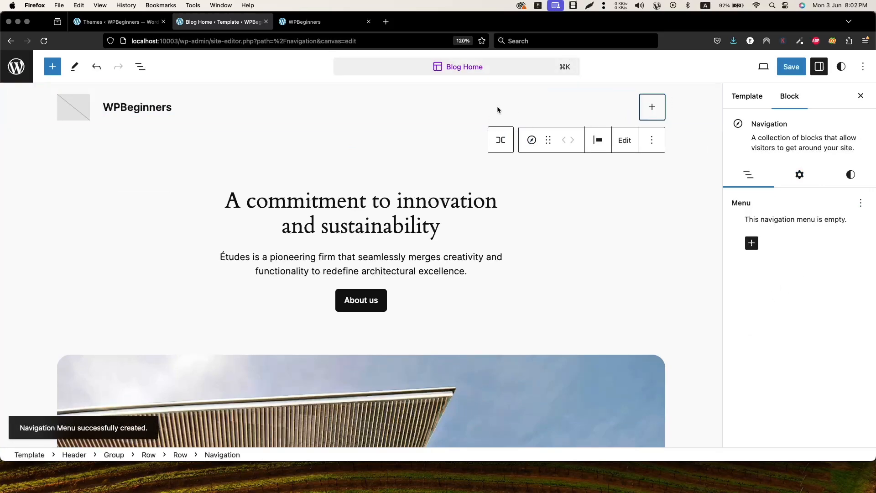
- Show the template's block structure and add the My account page as the new menu's first link
{"action": "left_click", "coordinate": [140, 66]}
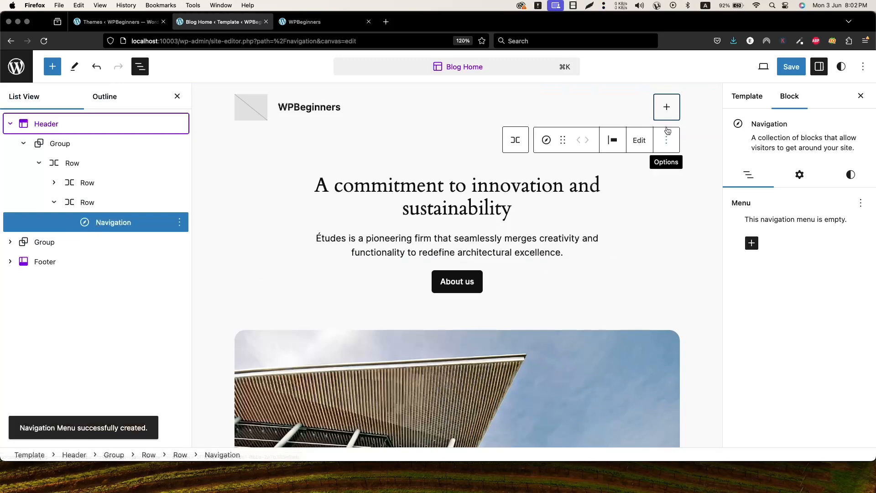
{"action": "left_click", "coordinate": [675, 107]}
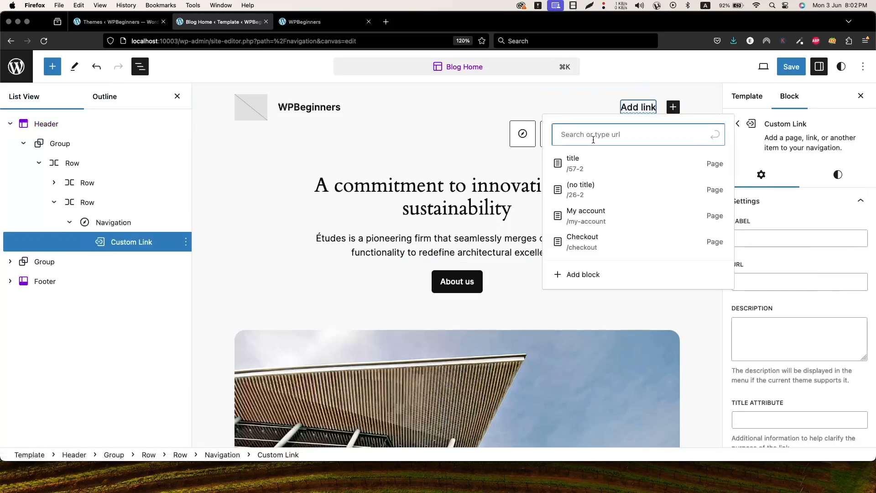
{"action": "left_click", "coordinate": [574, 213]}
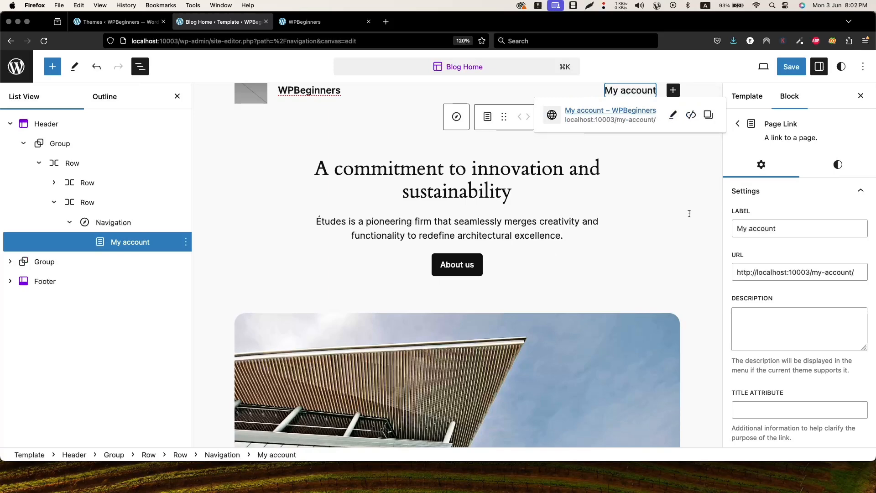
- Shorten the My account link's label to "account" and return to the Navigation block's menu overview
{"action": "left_click_drag", "start_coordinate": [747, 229], "coordinate": [689, 213]}
{"action": "key", "text": "BackSpace"}
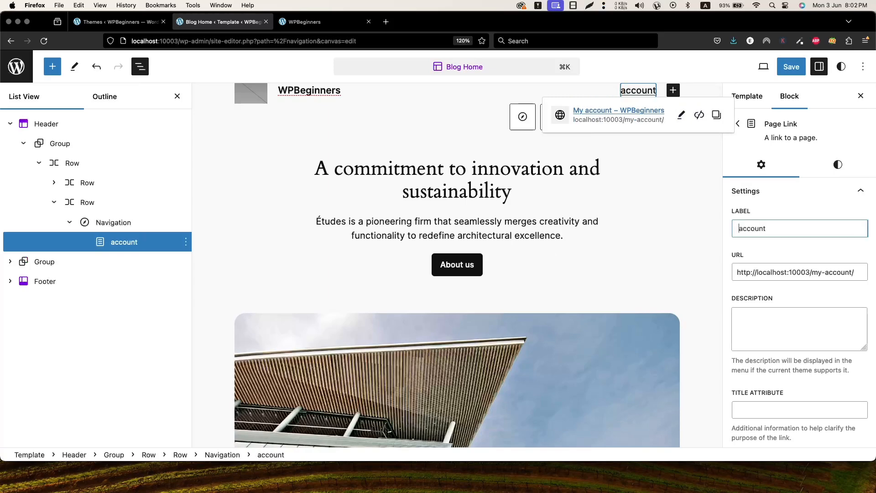
{"action": "key", "text": "BackSpace"}
{"action": "left_click", "coordinate": [634, 90]}
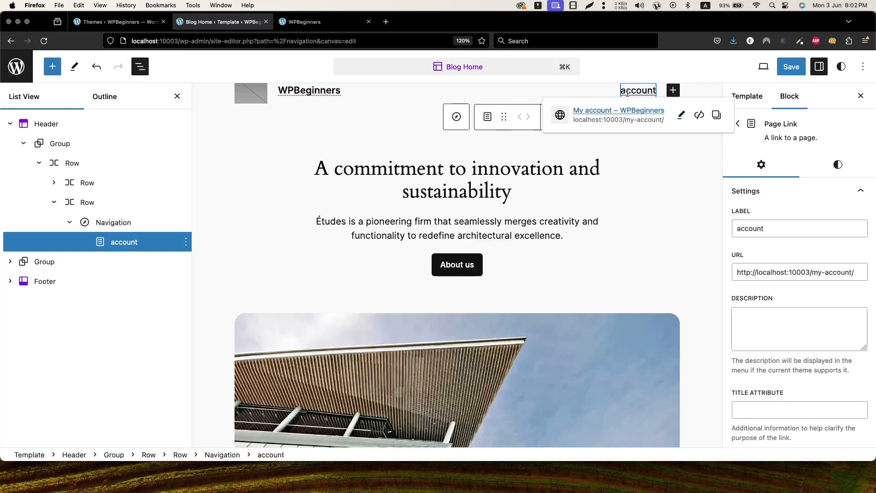
{"action": "left_click", "coordinate": [739, 124]}
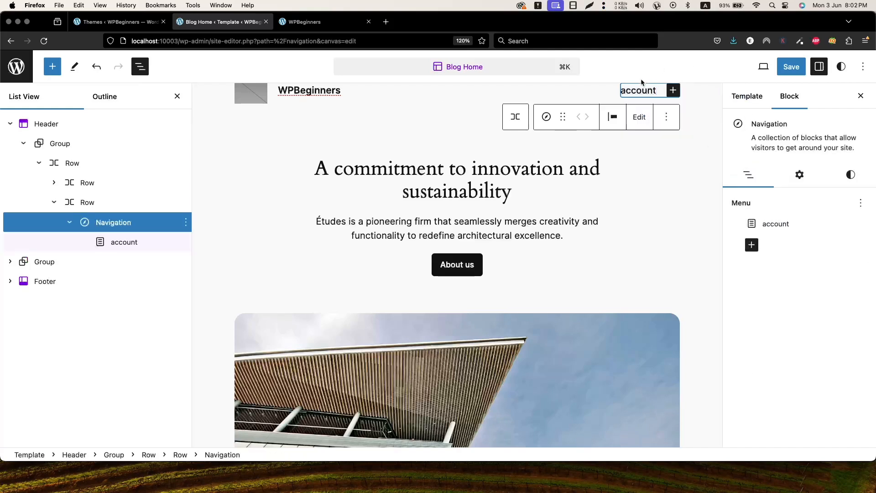
- Add a custom link with the URL # after the account link in the header navigation
{"action": "left_click", "coordinate": [671, 91]}
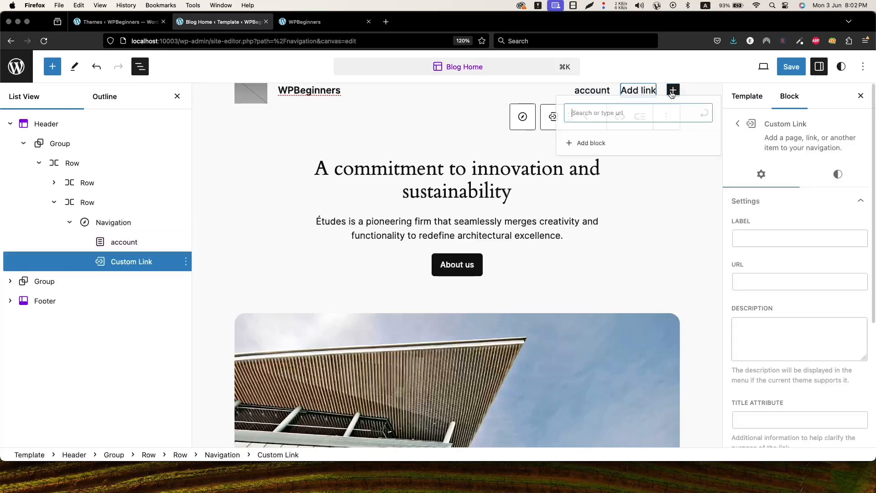
{"action": "type", "text": "#"}
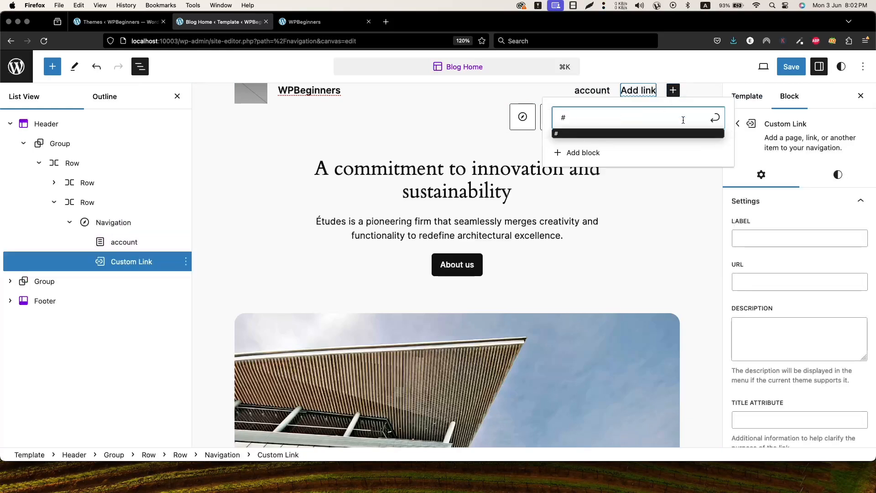
{"action": "left_click", "coordinate": [712, 119]}
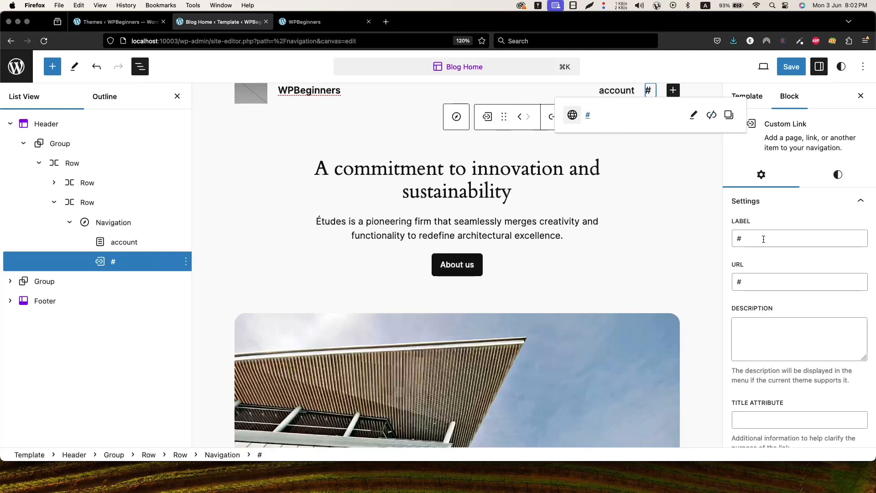
- Set the # custom link's label to "Home"
{"action": "left_click", "coordinate": [758, 241]}
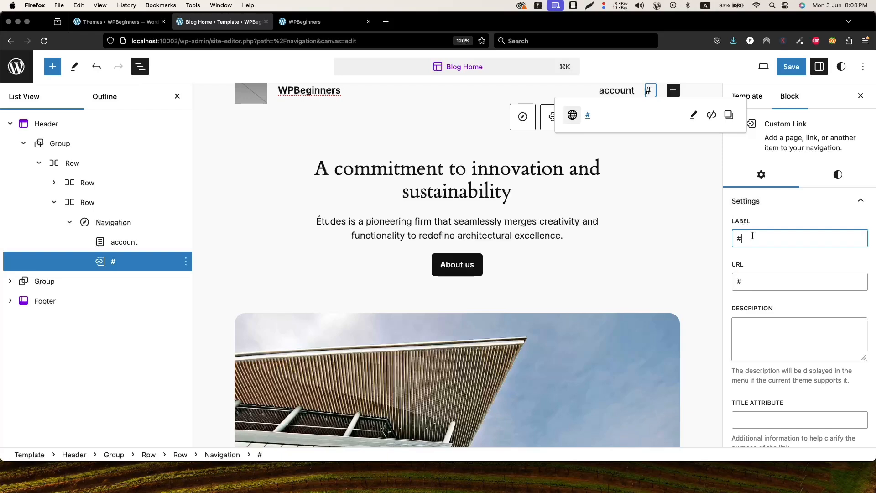
{"action": "left_click_drag", "start_coordinate": [752, 235], "coordinate": [726, 234]}
{"action": "key", "text": "BackSpace"}
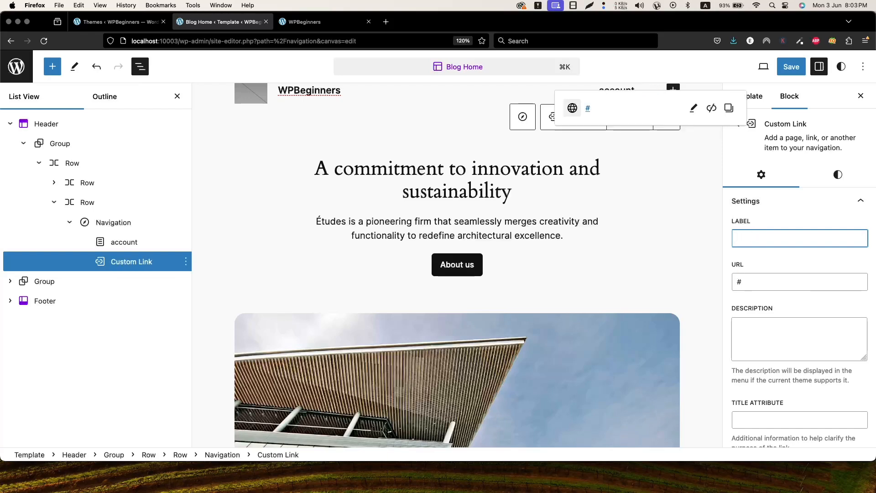
{"action": "type", "text": "Home"}
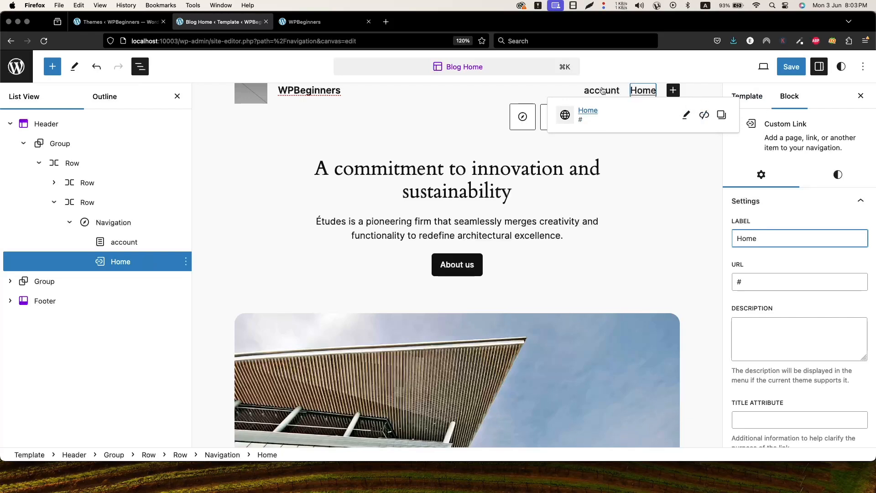
{"action": "left_click", "coordinate": [647, 92]}
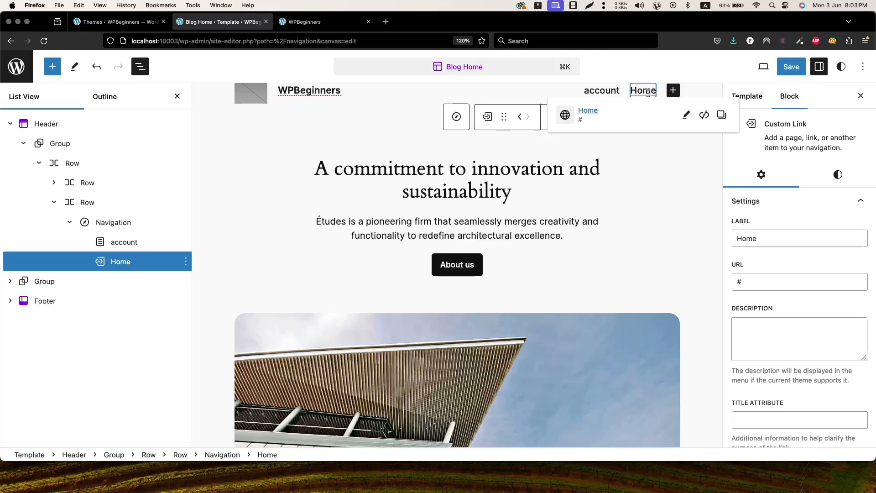
- Examine the account link's text, URL and new-tab options without changing them, and return to the Navigation block's menu overview
{"action": "left_click", "coordinate": [567, 93]}
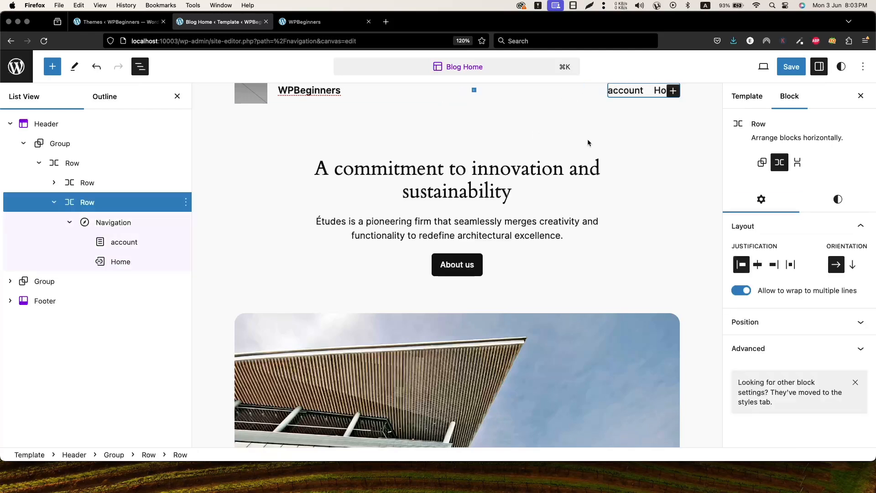
{"action": "left_click", "coordinate": [626, 90]}
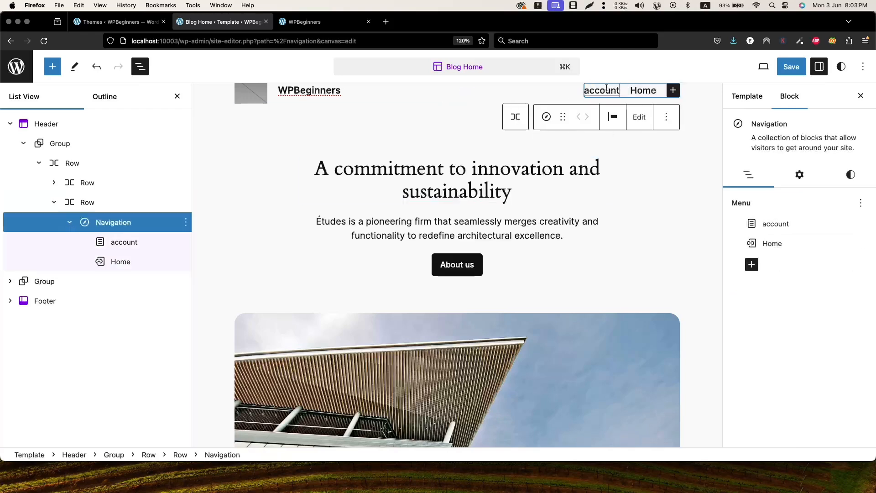
{"action": "left_click", "coordinate": [604, 90]}
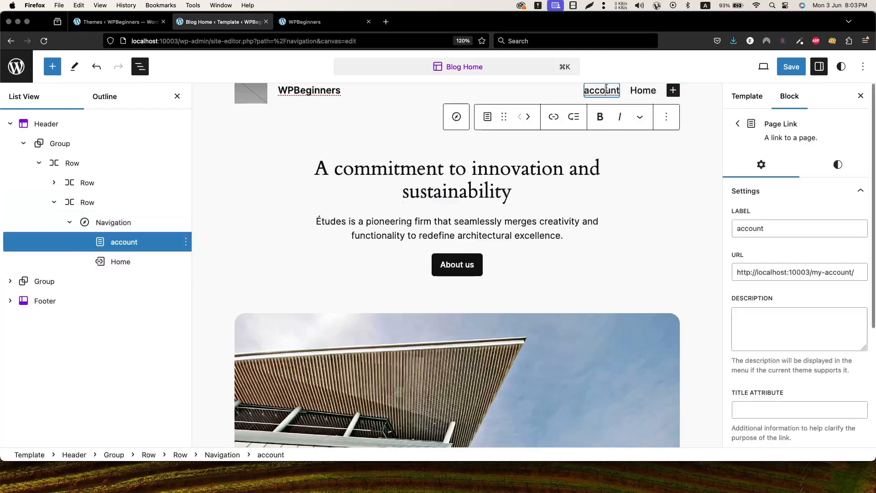
{"action": "left_click", "coordinate": [555, 119]}
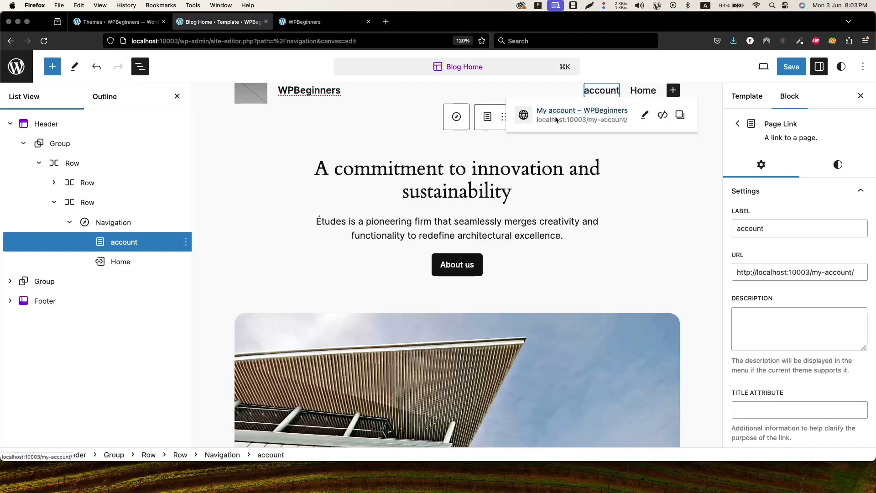
{"action": "left_click", "coordinate": [647, 118]}
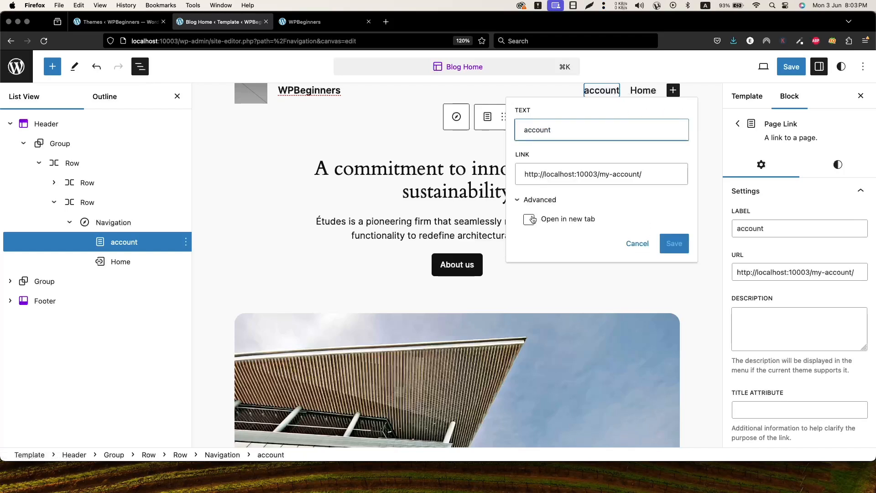
{"action": "left_click", "coordinate": [629, 251]}
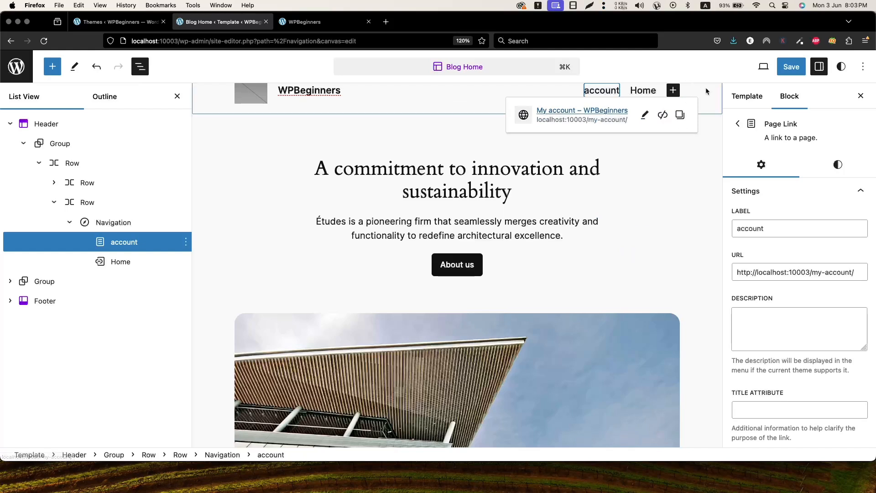
{"action": "left_click", "coordinate": [735, 124]}
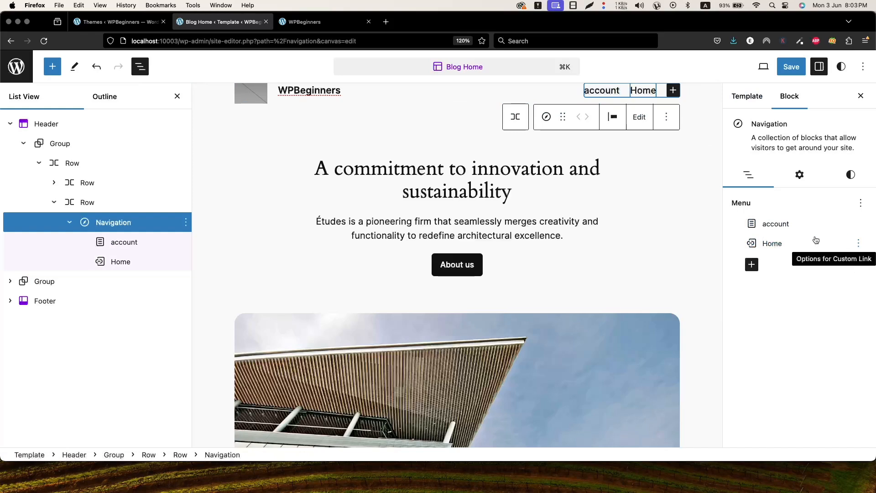
- Add a submenu link with the URL # under the Home item in the navigation menu
{"action": "left_click", "coordinate": [771, 244]}
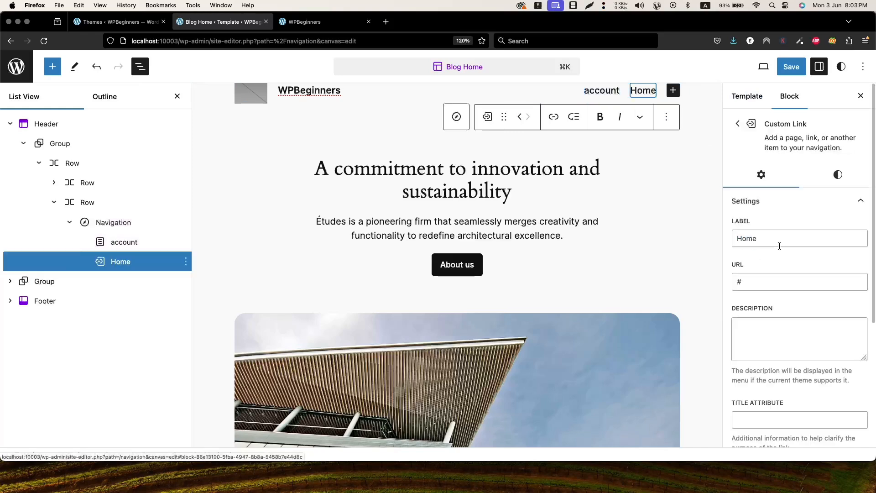
{"action": "left_click", "coordinate": [742, 128]}
{"action": "left_click", "coordinate": [859, 245]}
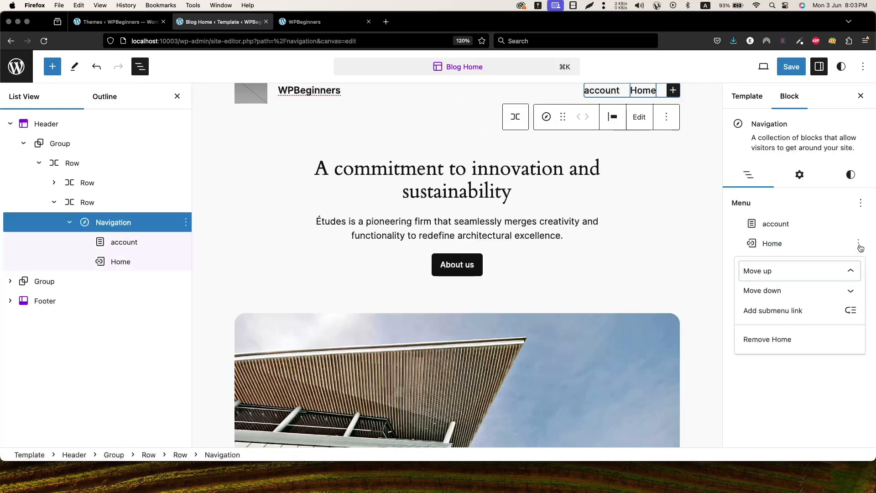
{"action": "left_click", "coordinate": [780, 312]}
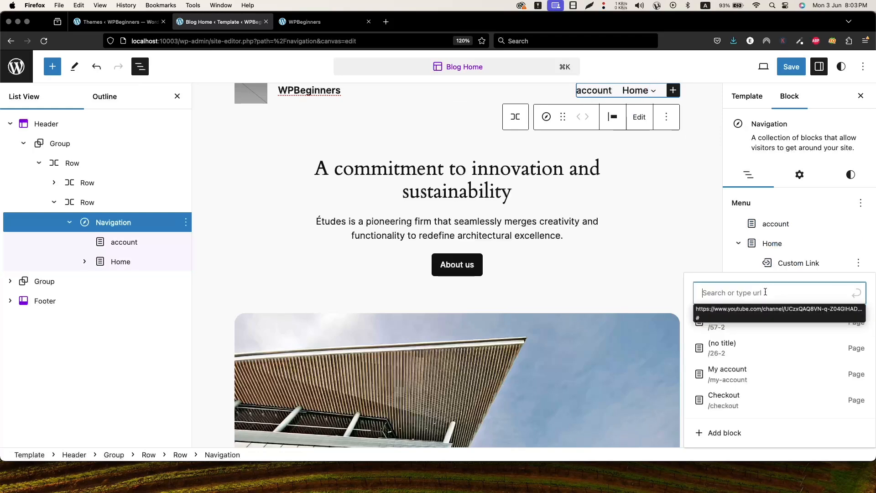
{"action": "type", "text": "#"}
{"action": "left_click", "coordinate": [856, 292]}
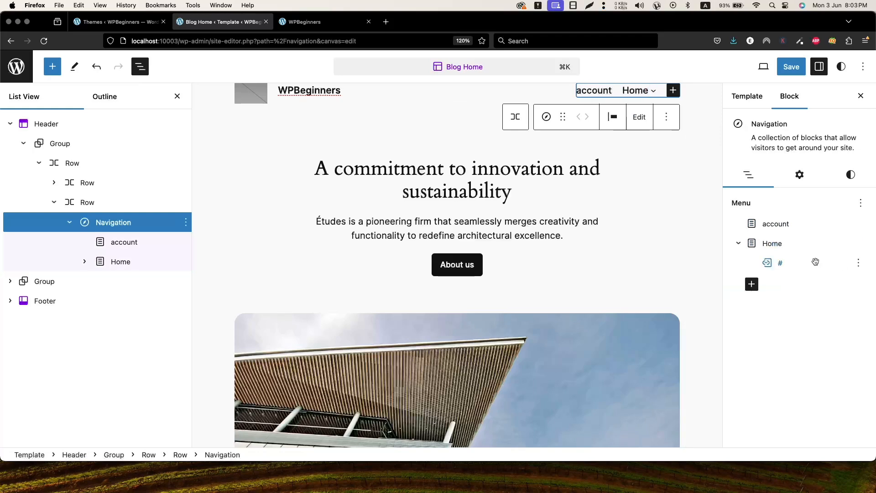
- Set the label of the # submenu link under Home to "Home1" and return to the Navigation block's menu overview
{"action": "left_click", "coordinate": [800, 265]}
{"action": "left_click", "coordinate": [764, 233]}
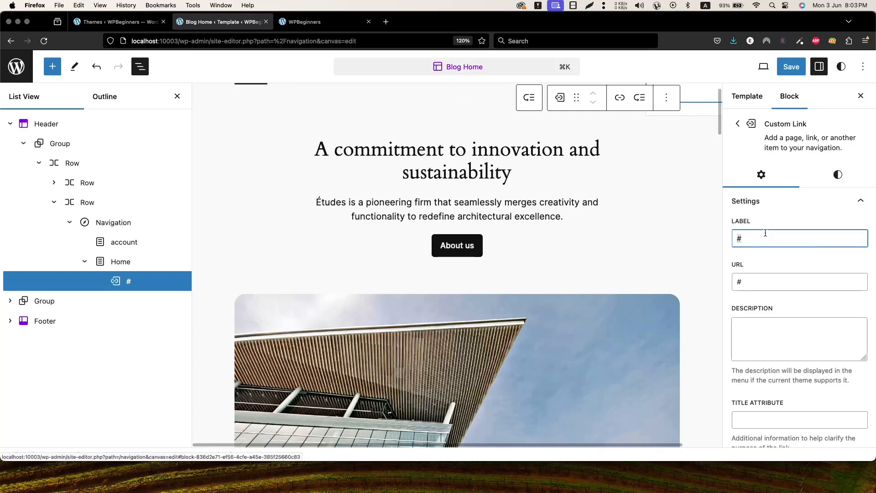
{"action": "type", "text": "Home1"}
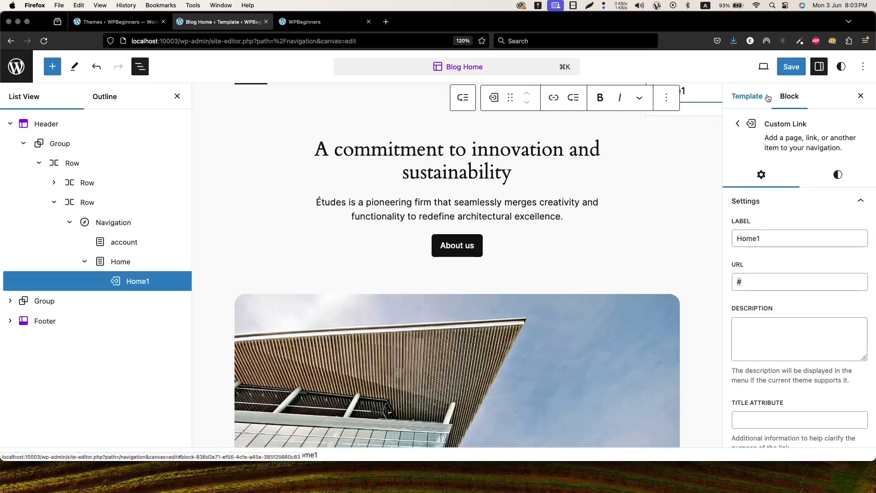
{"action": "left_click", "coordinate": [738, 123]}
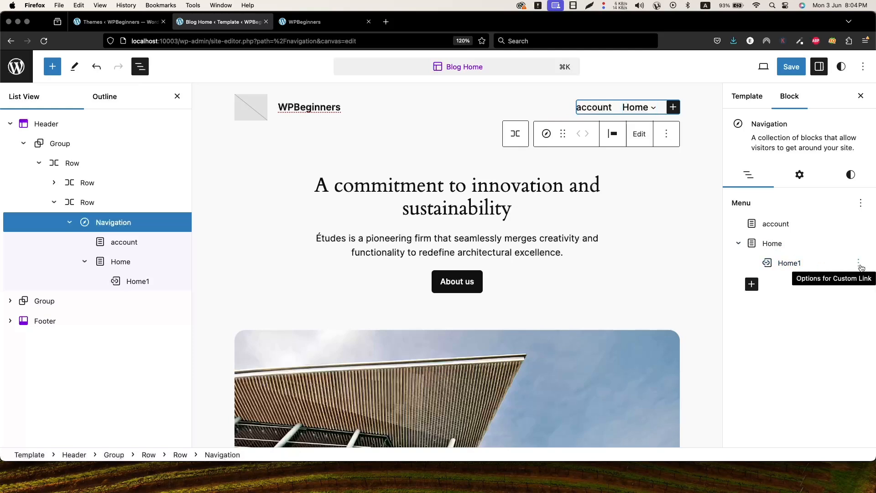
- Add a nested submenu link with the URL # under the Home1 item
{"action": "left_click", "coordinate": [859, 265]}
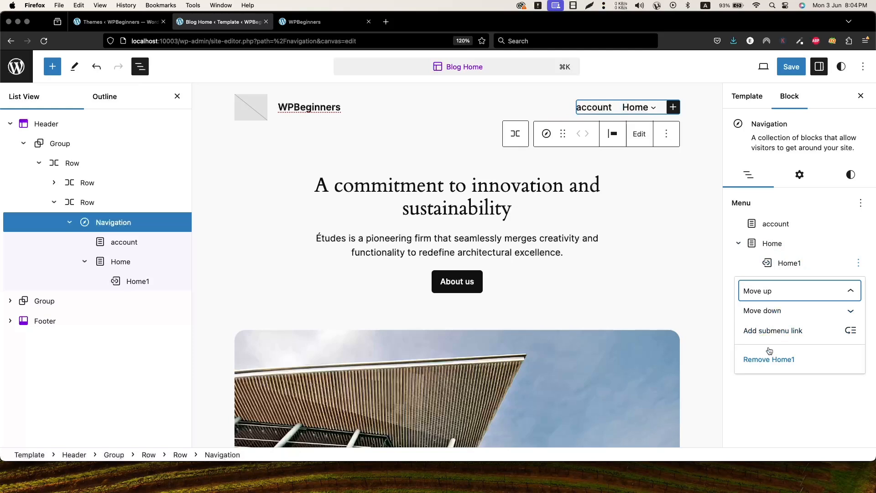
{"action": "left_click", "coordinate": [761, 332]}
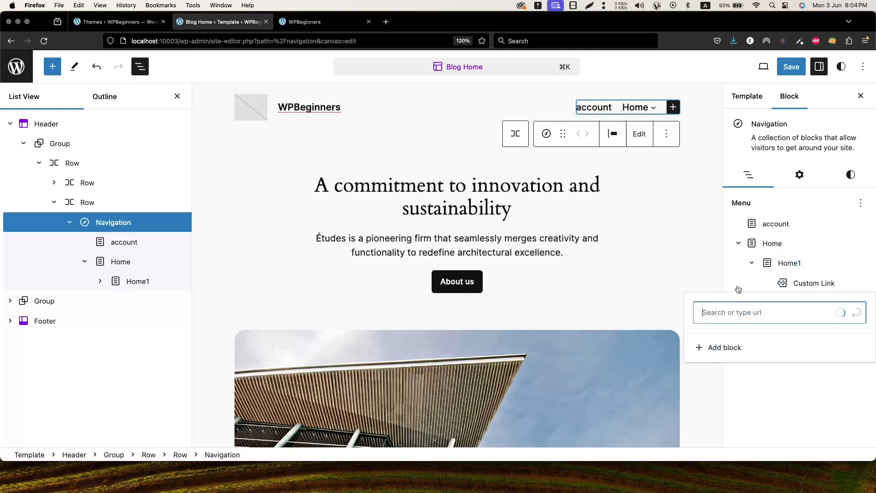
{"action": "type", "text": "#"}
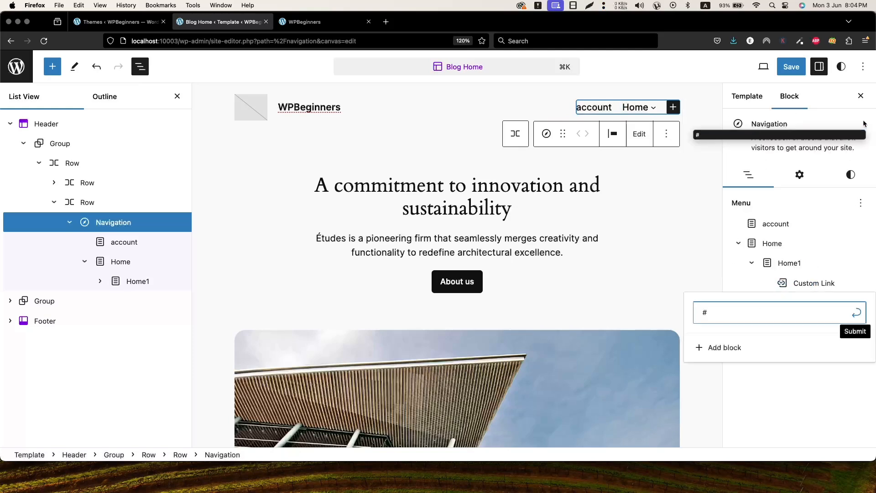
{"action": "left_click", "coordinate": [860, 313]}
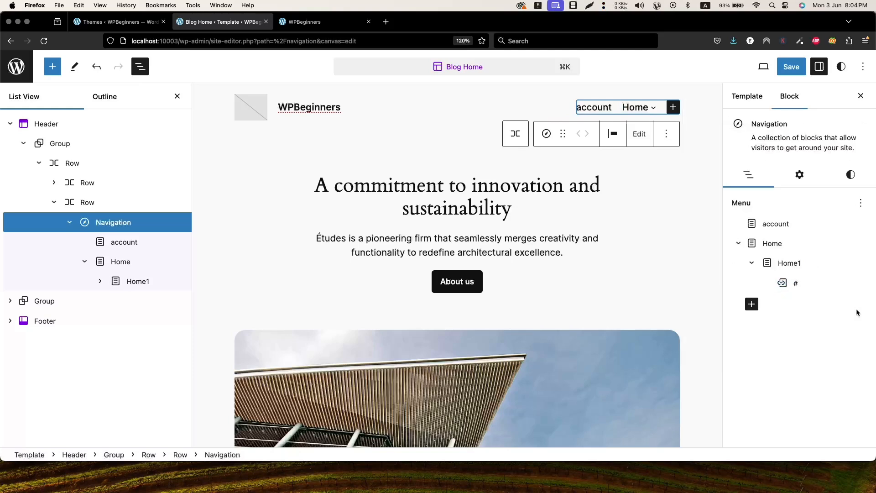
- Set the label of the # link under Home1 to "Home2" and return to the menu overview
{"action": "left_click", "coordinate": [808, 284]}
{"action": "left_click", "coordinate": [799, 238]}
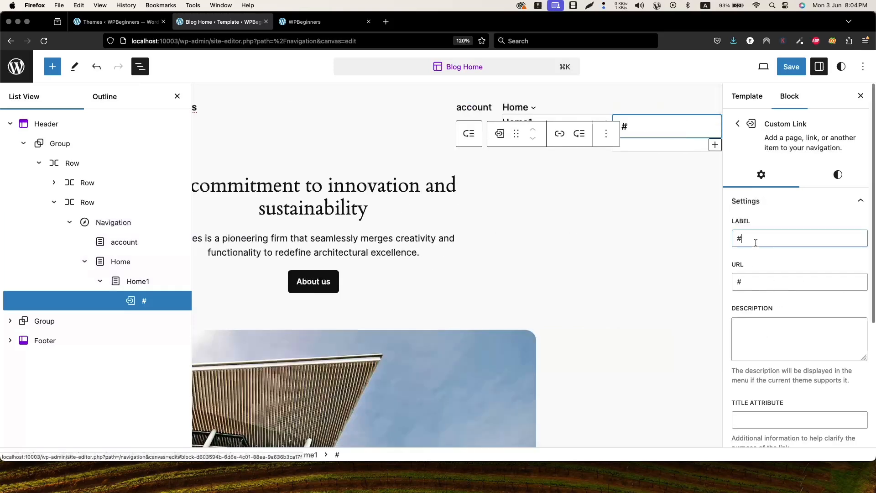
{"action": "key", "text": "BackSpace"}
{"action": "type", "text": "Home2"}
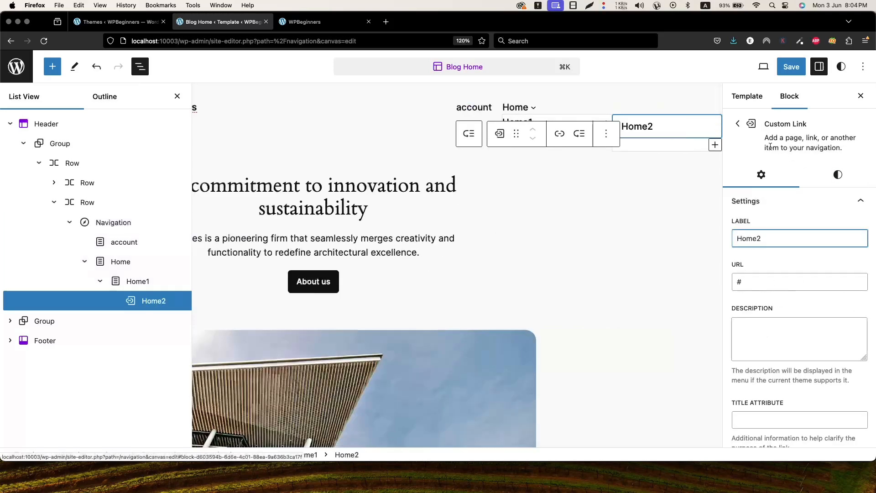
{"action": "left_click", "coordinate": [737, 124]}
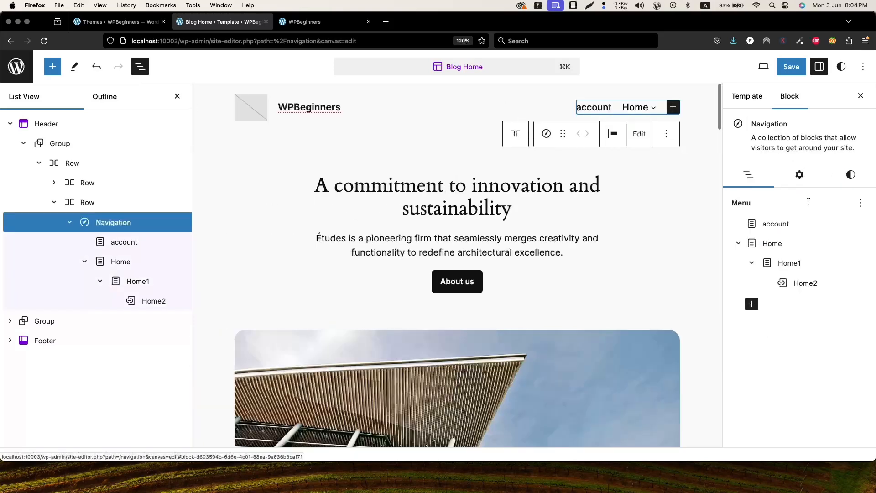
- Move Home2 out of Home1 so it sits directly below it in the Home submenu, and save the header and navigation changes
{"action": "left_click", "coordinate": [752, 263]}
{"action": "left_click", "coordinate": [751, 263]}
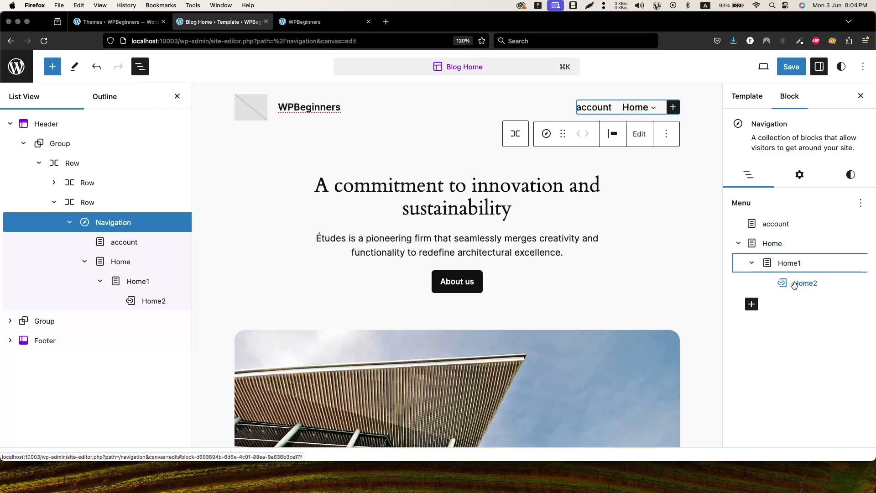
{"action": "left_click_drag", "start_coordinate": [793, 285], "coordinate": [743, 283]}
{"action": "left_click_drag", "start_coordinate": [808, 284], "coordinate": [789, 269]}
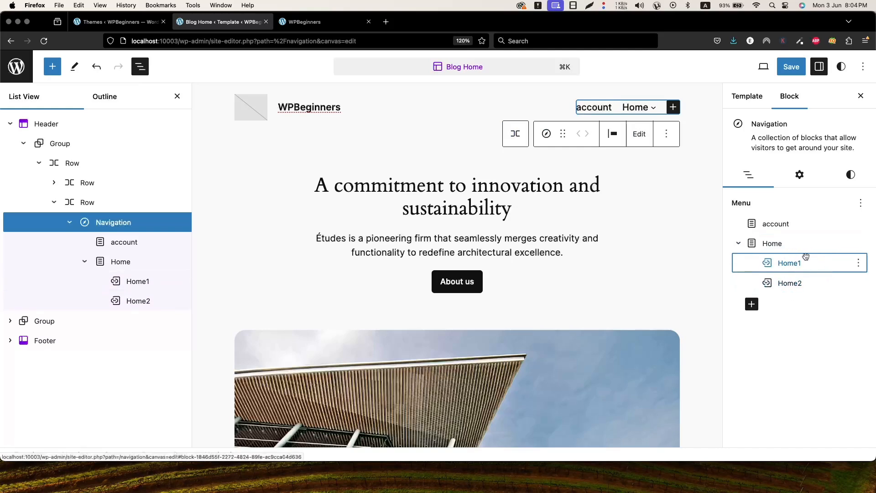
{"action": "left_click", "coordinate": [790, 68]}
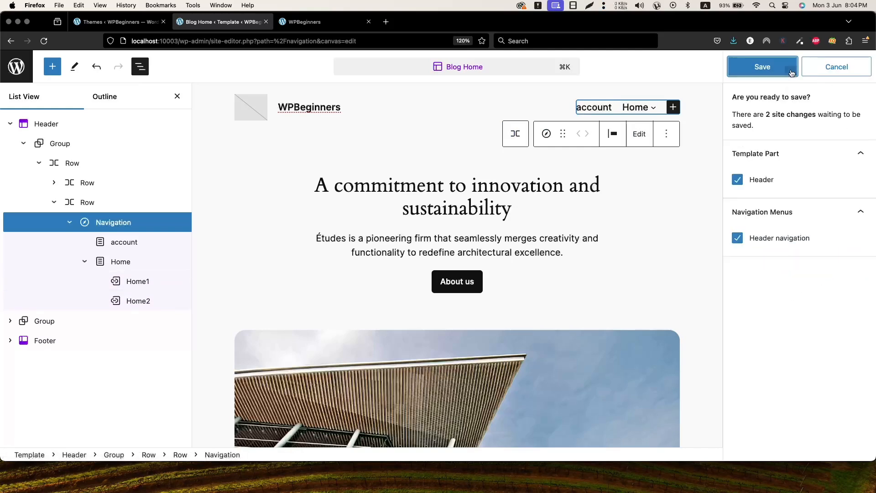
{"action": "left_click", "coordinate": [737, 66]}
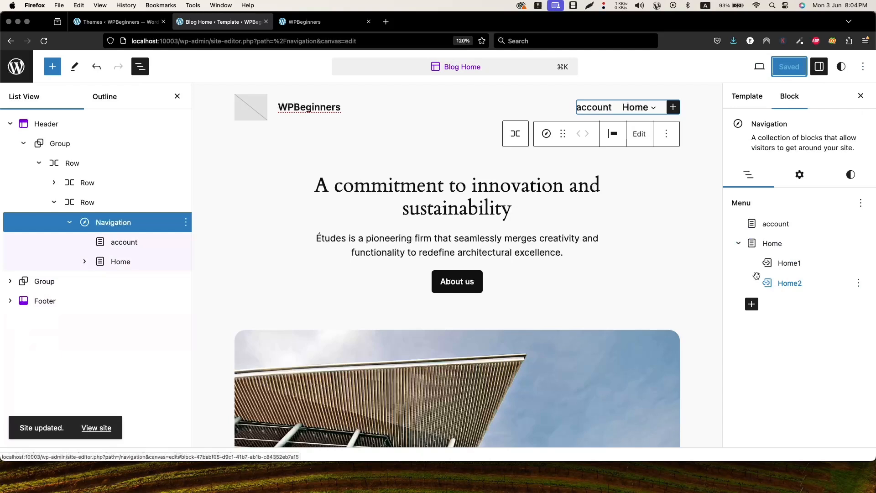
- Add a custom link to the existing "title" page after the Home item in the navigation menu
{"action": "left_click", "coordinate": [738, 245]}
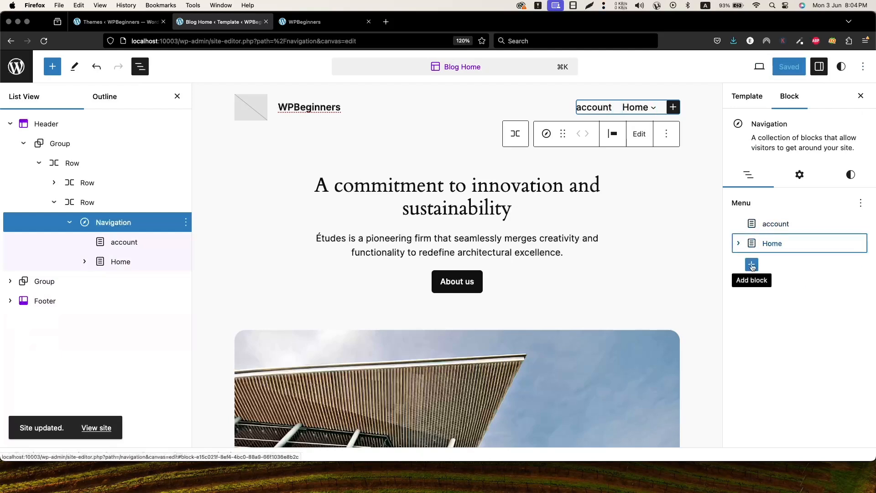
{"action": "left_click", "coordinate": [751, 265]}
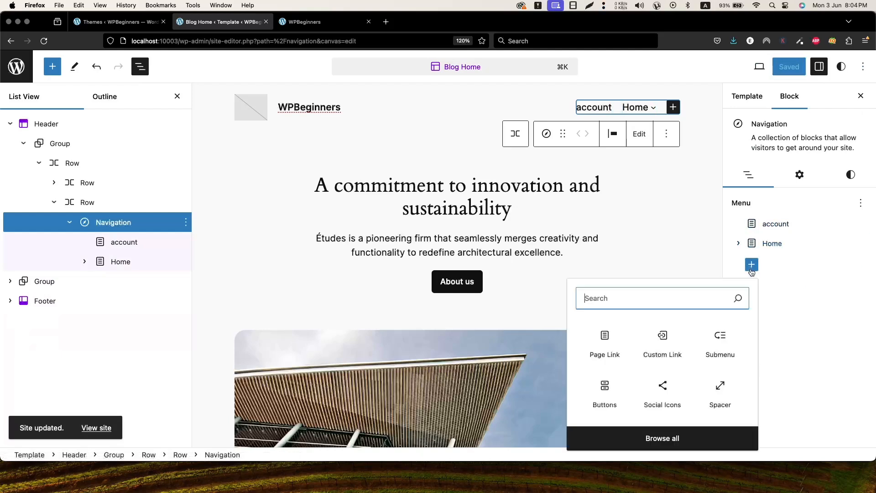
{"action": "left_click", "coordinate": [664, 342]}
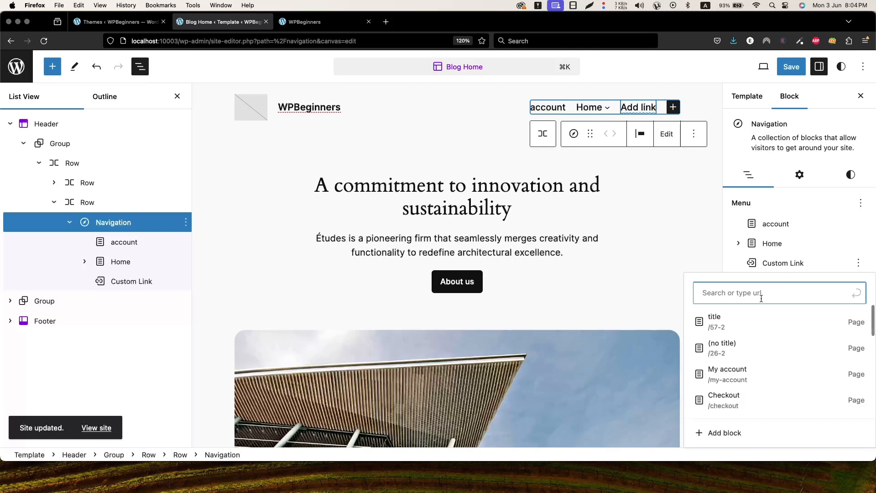
{"action": "left_click", "coordinate": [723, 327]}
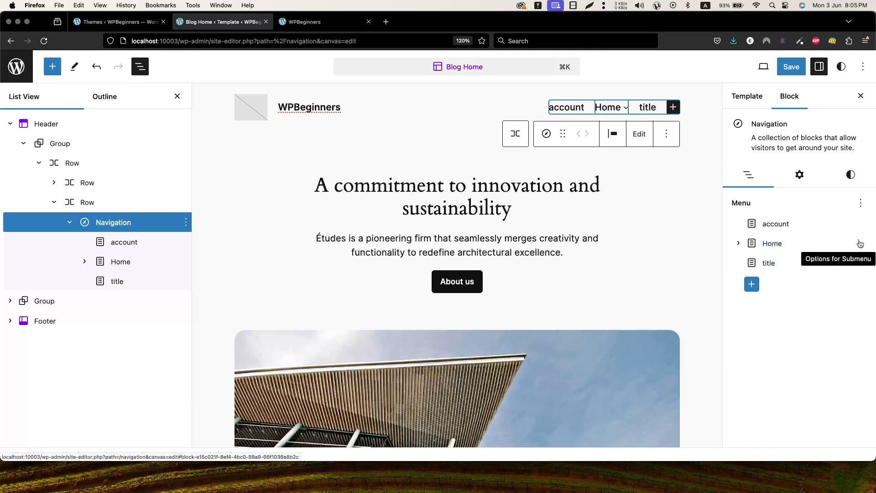
- Nest the title link under the account item as a submenu entry and save the changes
{"action": "left_click", "coordinate": [859, 243]}
{"action": "left_click", "coordinate": [858, 243]}
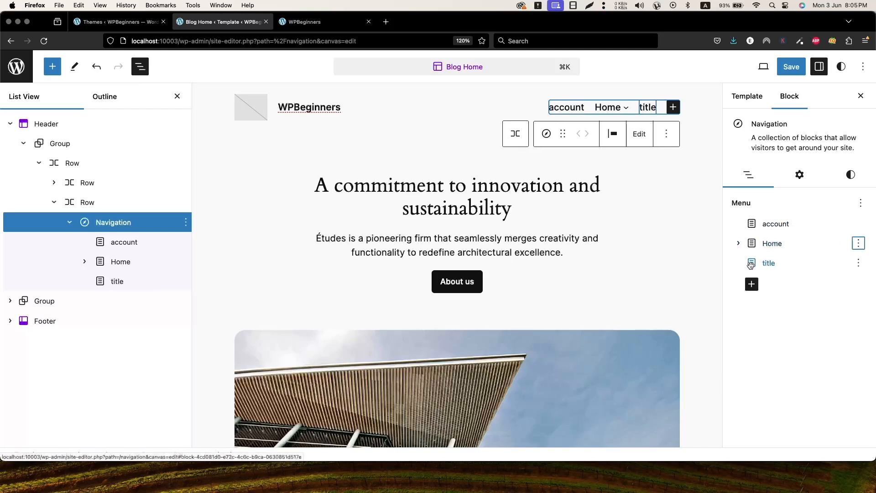
{"action": "left_click_drag", "start_coordinate": [752, 261], "coordinate": [778, 228]}
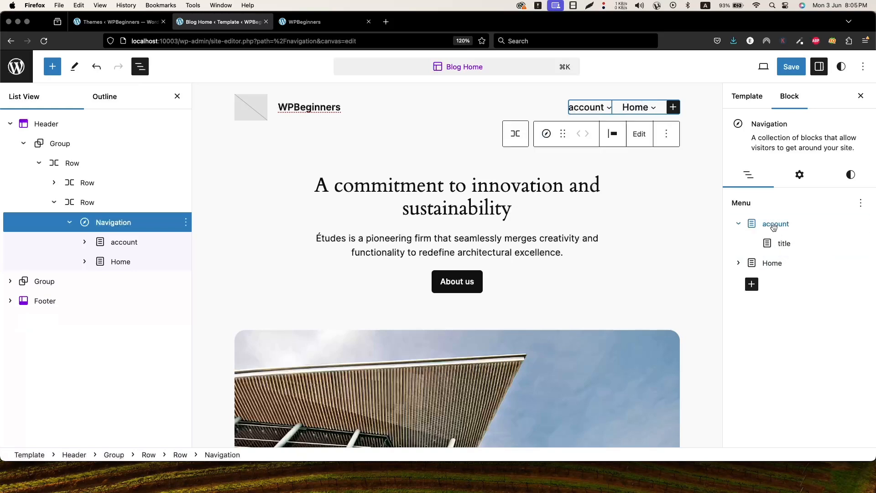
{"action": "left_click", "coordinate": [739, 224]}
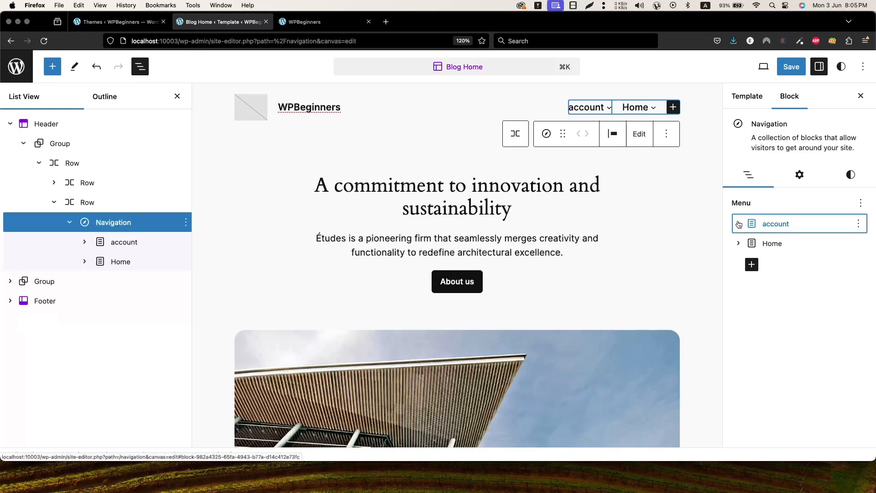
{"action": "left_click", "coordinate": [791, 68]}
{"action": "left_click", "coordinate": [777, 68]}
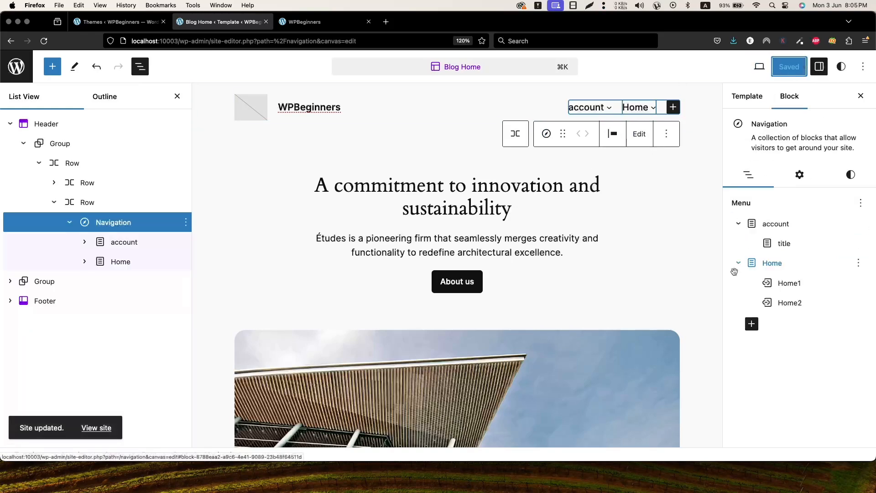
- Examine the account submenu's nested link, settings and block options, and return to the Navigation block's menu overview
{"action": "left_click", "coordinate": [738, 266]}
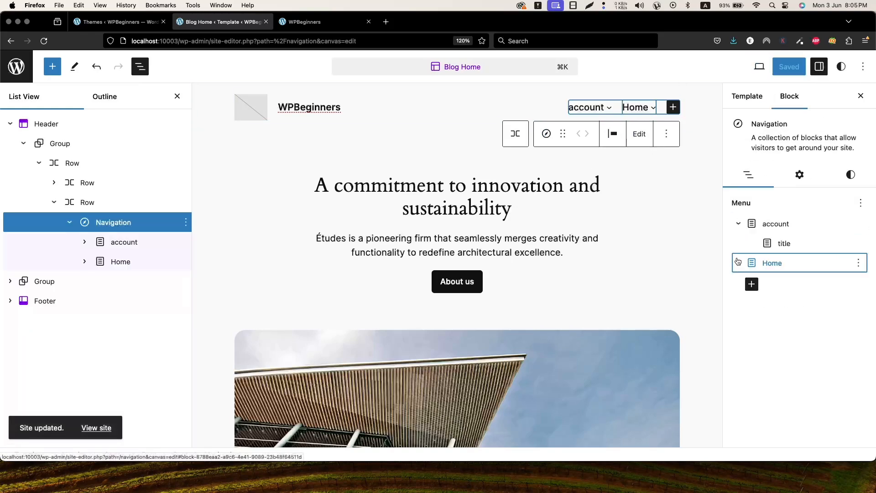
{"action": "left_click", "coordinate": [738, 224]}
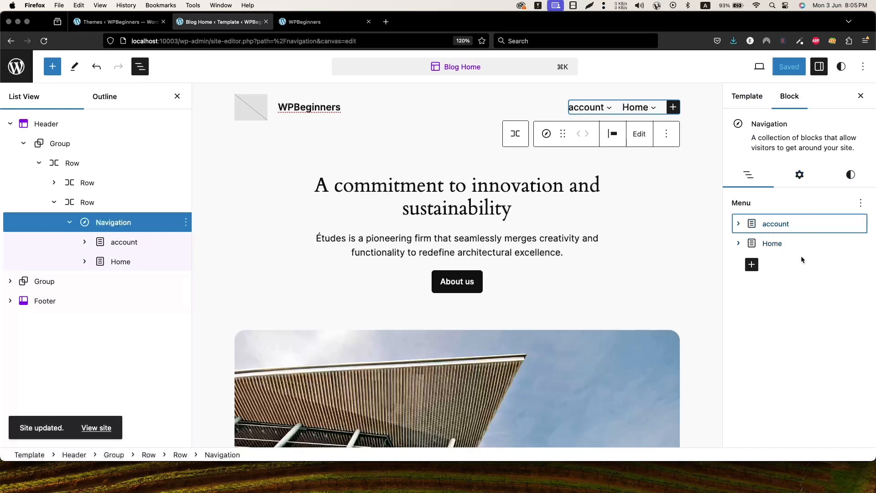
{"action": "left_click", "coordinate": [85, 243]}
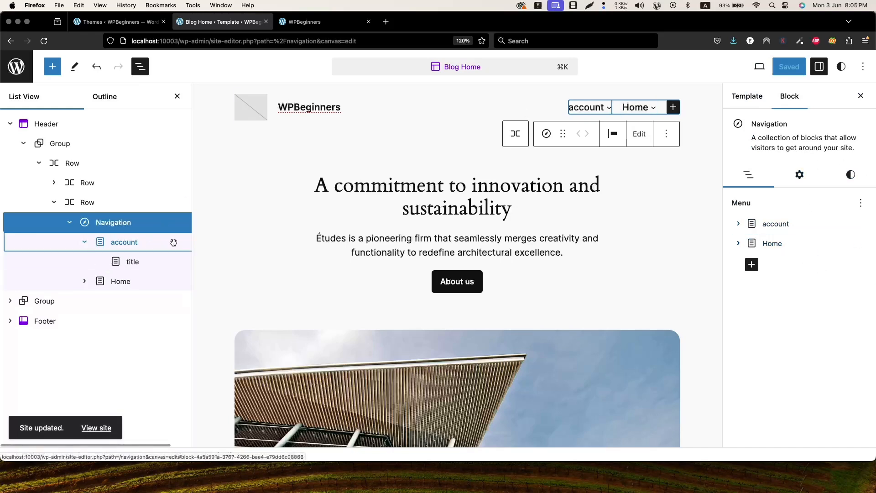
{"action": "left_click", "coordinate": [144, 243]}
{"action": "left_click", "coordinate": [83, 244]}
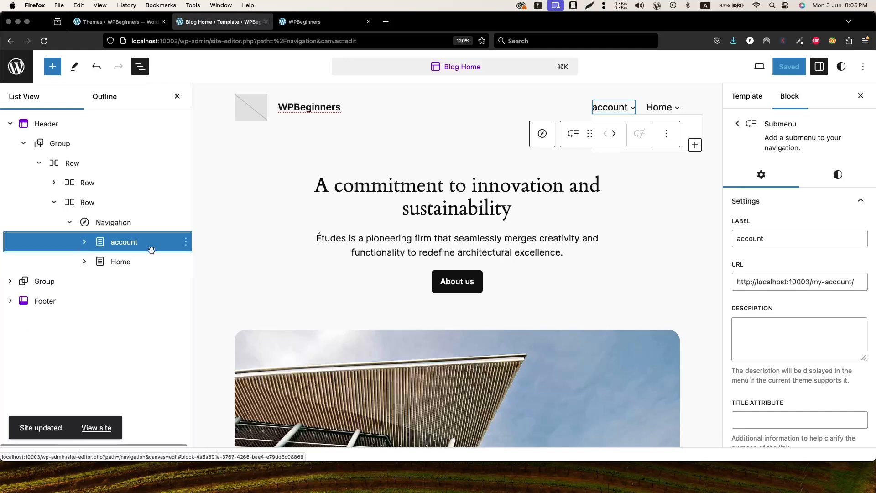
{"action": "left_click", "coordinate": [185, 242]}
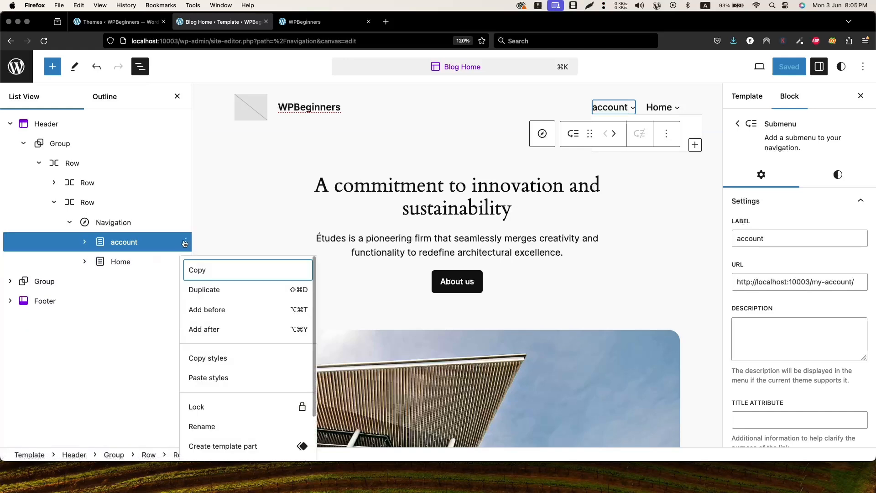
{"action": "scroll", "coordinate": [195, 400], "scroll_direction": "down", "scroll_amount": 3}
{"action": "scroll", "coordinate": [195, 400], "scroll_direction": "up", "scroll_amount": 3}
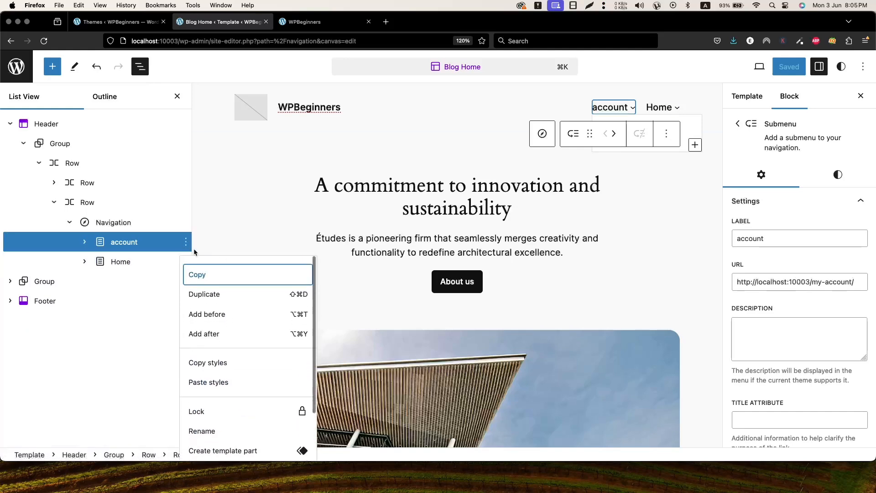
{"action": "left_click", "coordinate": [738, 128]}
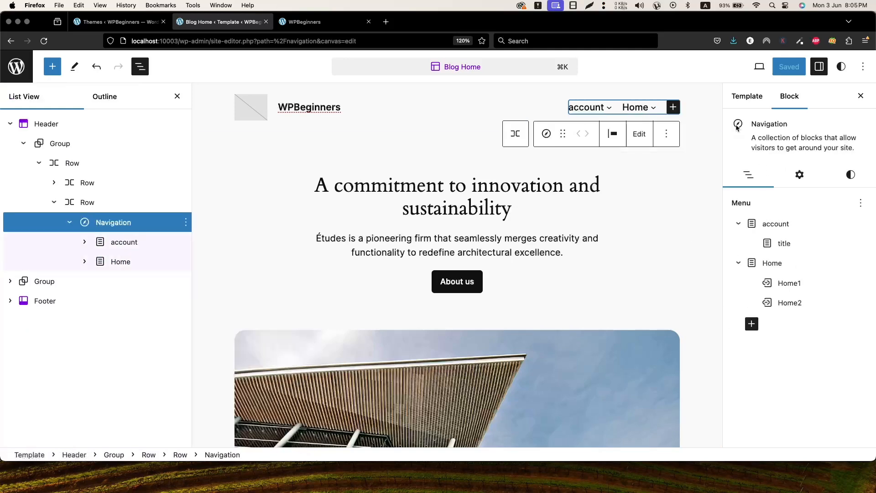
- Browse all blocks available for the navigation menu and add a Buttons block after the Home item
{"action": "left_click", "coordinate": [739, 263]}
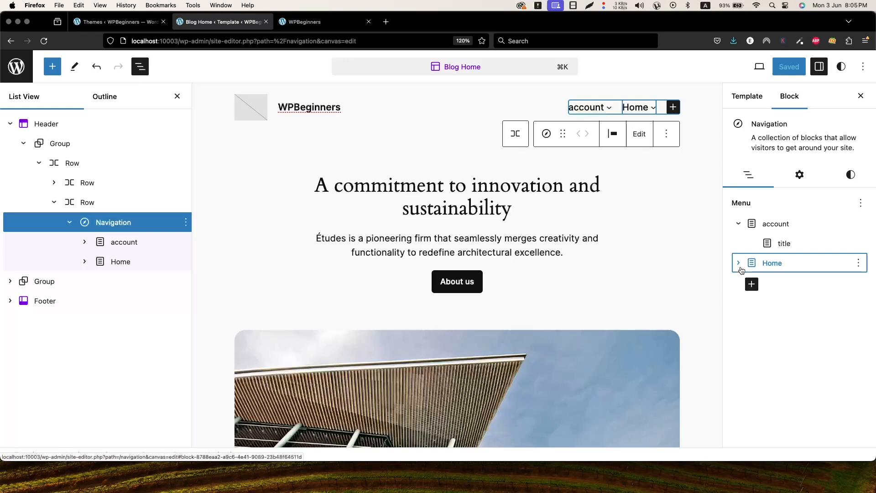
{"action": "left_click", "coordinate": [750, 285]}
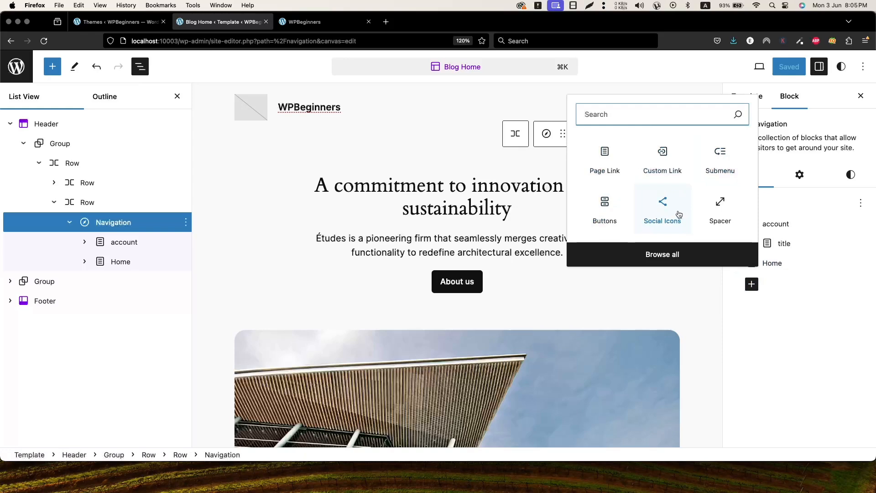
{"action": "left_click", "coordinate": [651, 266]}
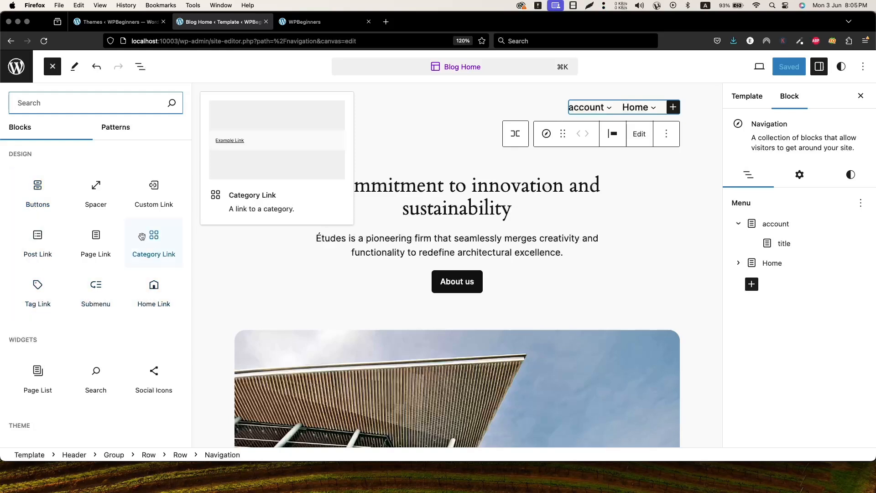
{"action": "scroll", "coordinate": [96, 292], "scroll_direction": "down", "scroll_amount": 4}
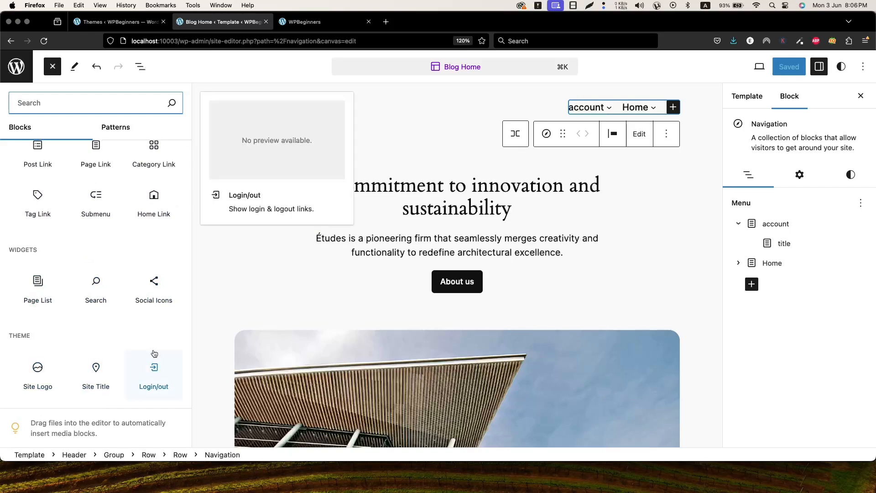
{"action": "scroll", "coordinate": [96, 292], "scroll_direction": "up", "scroll_amount": 3}
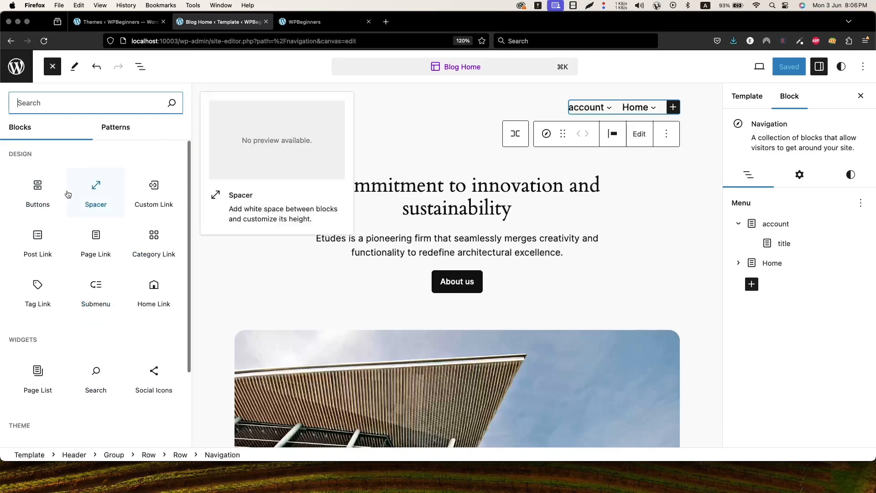
{"action": "left_click", "coordinate": [39, 190]}
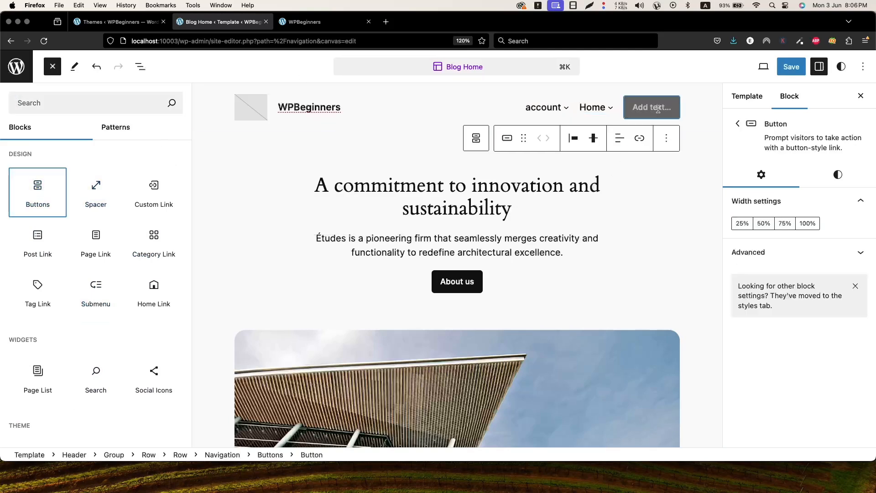
- Label the new navigation button Contact with # as its link, and save the site changes
{"action": "type", "text": "Contact"}
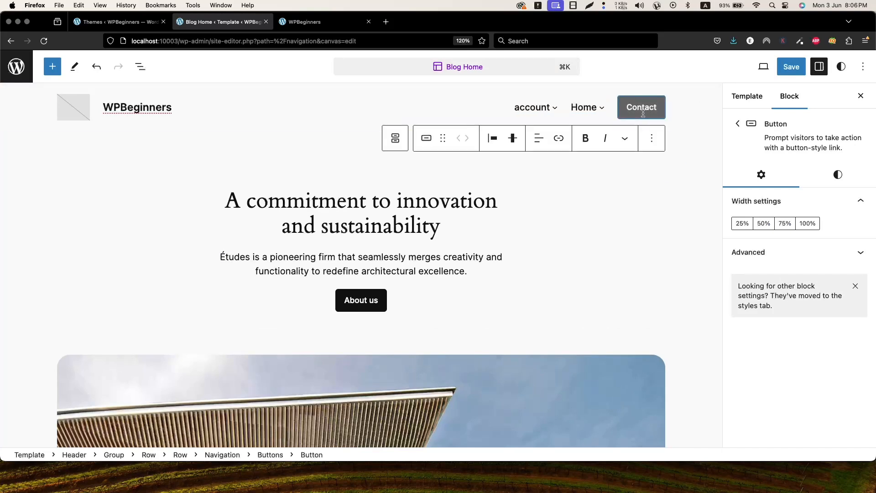
{"action": "left_click", "coordinate": [560, 139]}
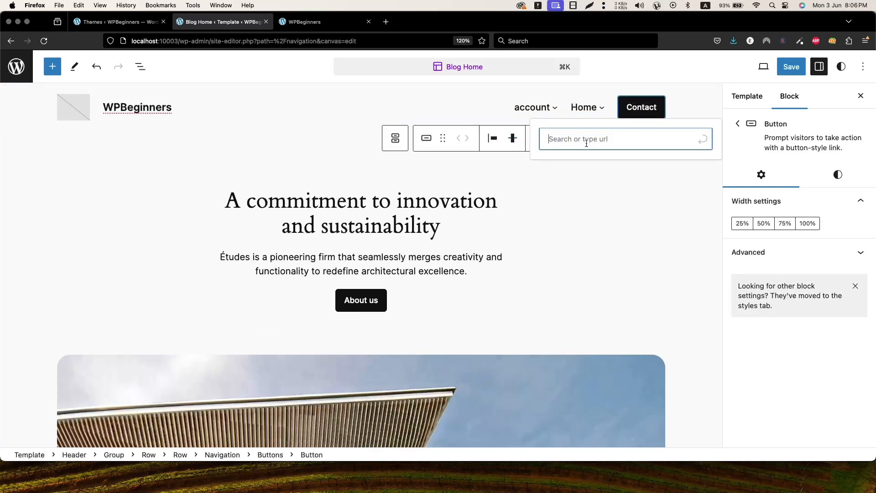
{"action": "type", "text": "#"}
{"action": "left_click", "coordinate": [706, 142]}
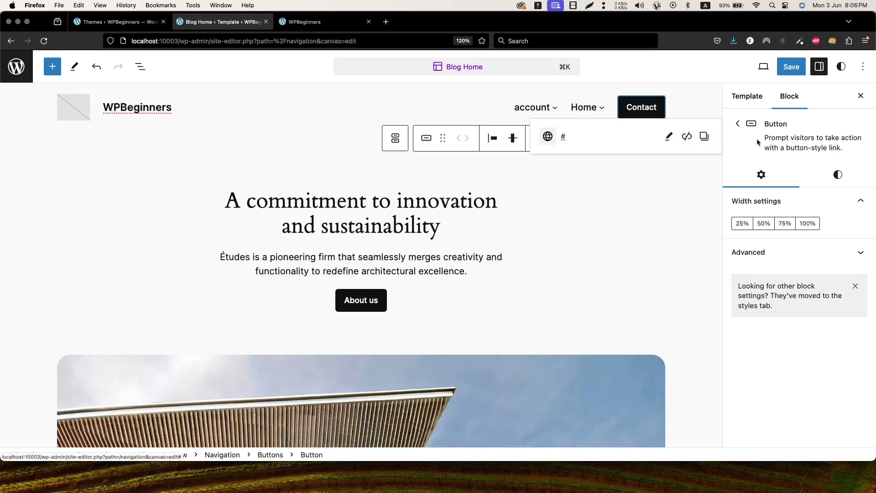
{"action": "left_click", "coordinate": [790, 67]}
{"action": "left_click", "coordinate": [762, 67]}
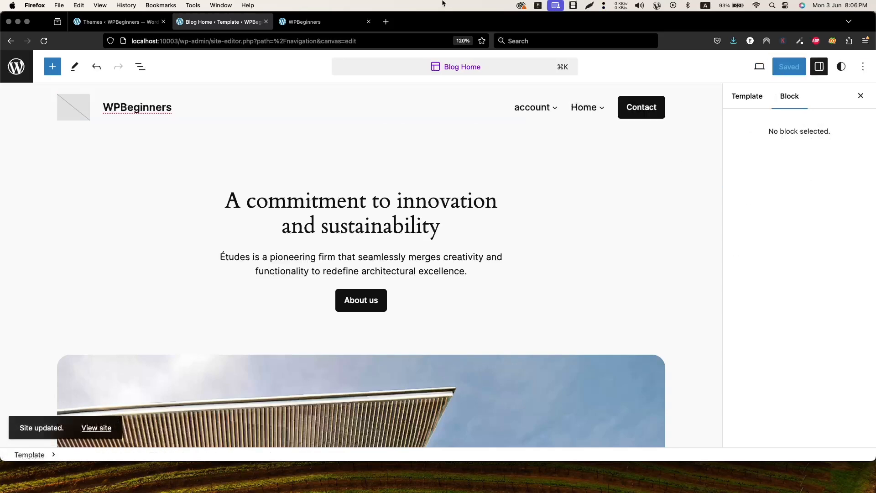
- Switch to the live site, close the developer tools and responsive view, and reload the page to check the header menu
{"action": "left_click", "coordinate": [308, 23]}
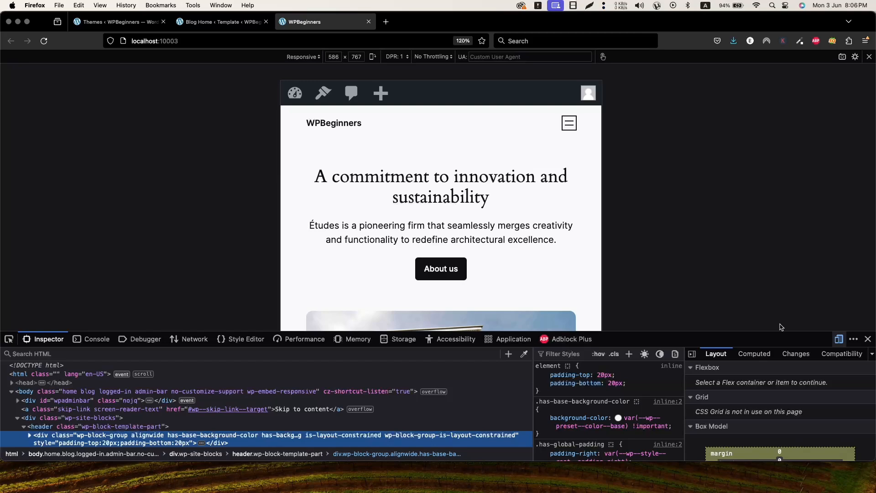
{"action": "left_click", "coordinate": [869, 339]}
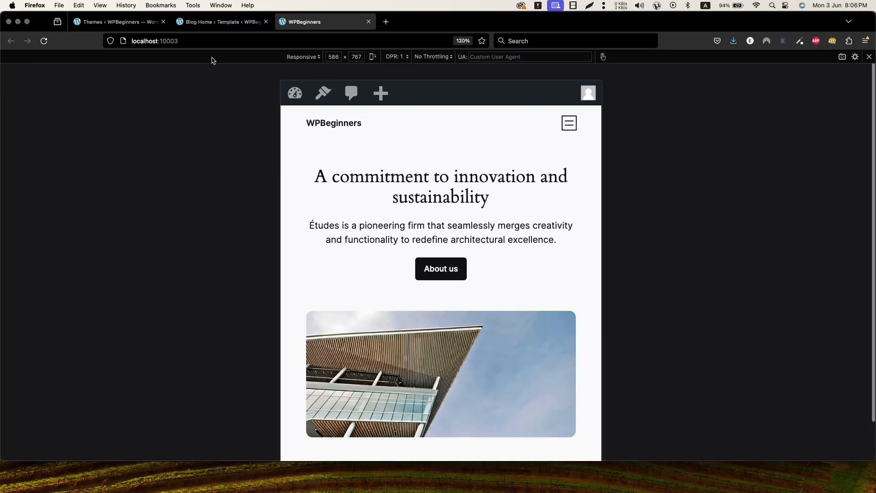
{"action": "left_click", "coordinate": [869, 57]}
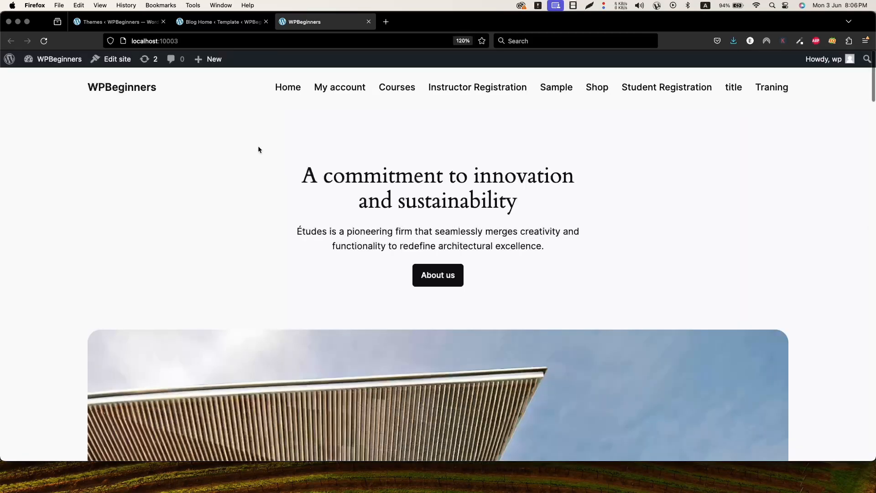
{"action": "key", "text": "super+r"}
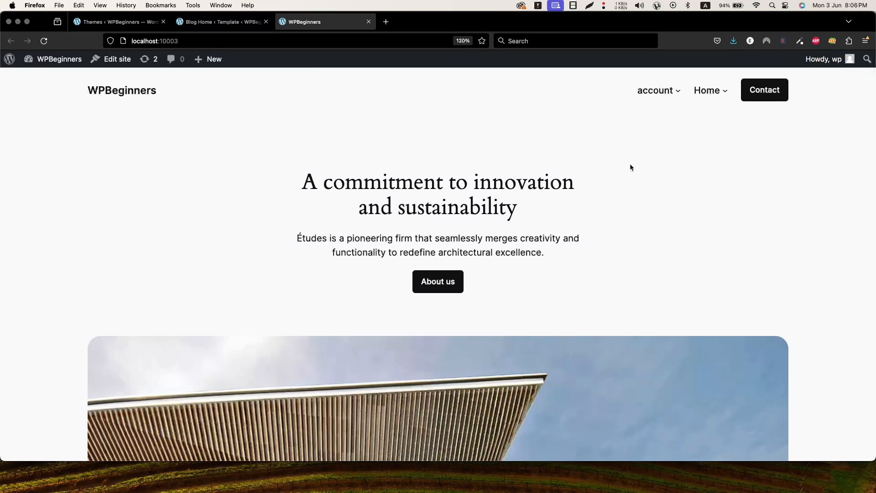
- Turn off Open on click for submenus in the header's Navigation block and save the changes
{"action": "left_click", "coordinate": [203, 20]}
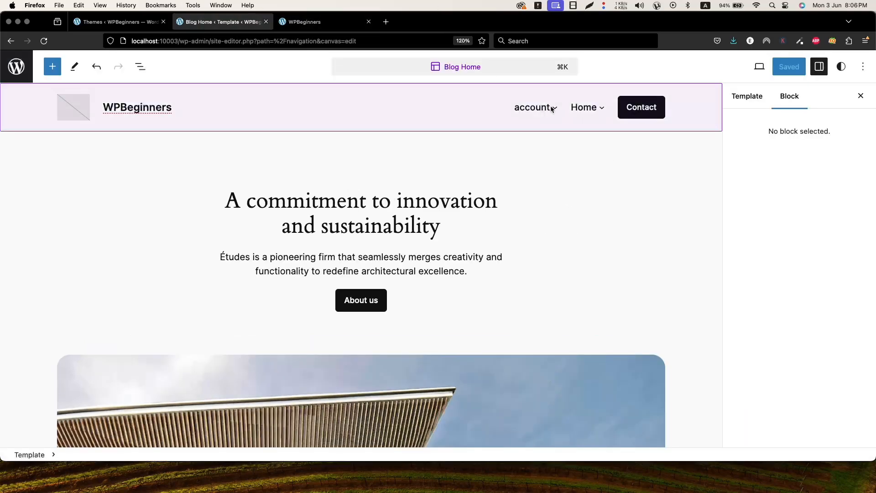
{"action": "left_click", "coordinate": [523, 110]}
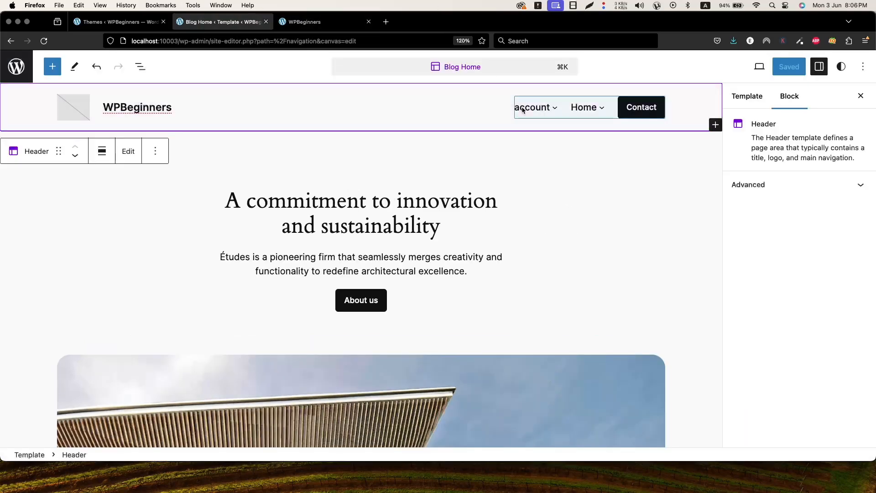
{"action": "left_click", "coordinate": [522, 108]}
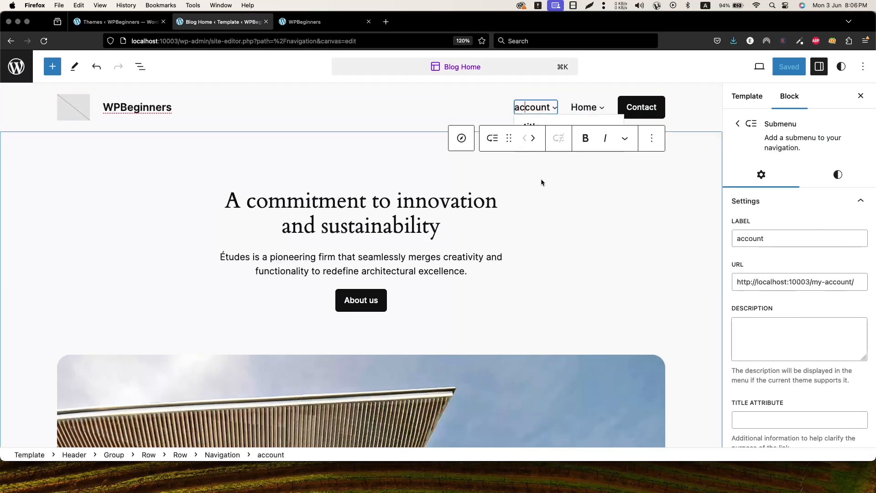
{"action": "left_click", "coordinate": [736, 124]}
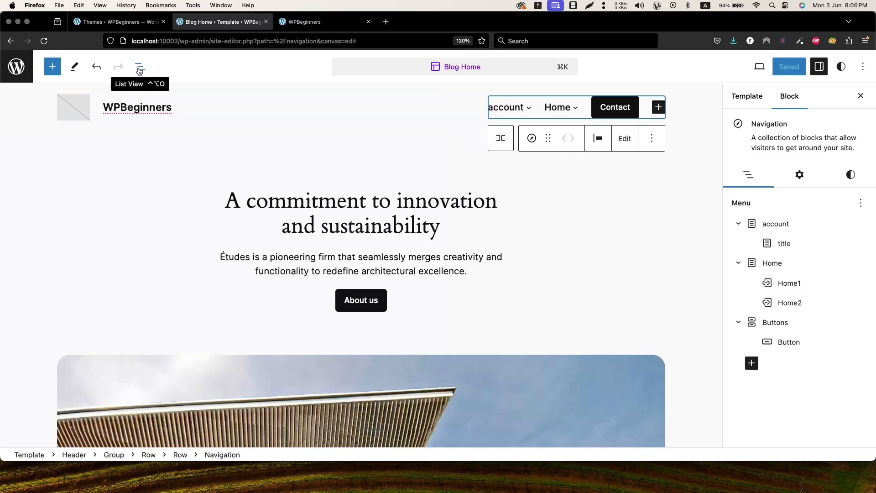
{"action": "left_click", "coordinate": [796, 181]}
{"action": "scroll", "coordinate": [778, 330], "scroll_direction": "down", "scroll_amount": 5}
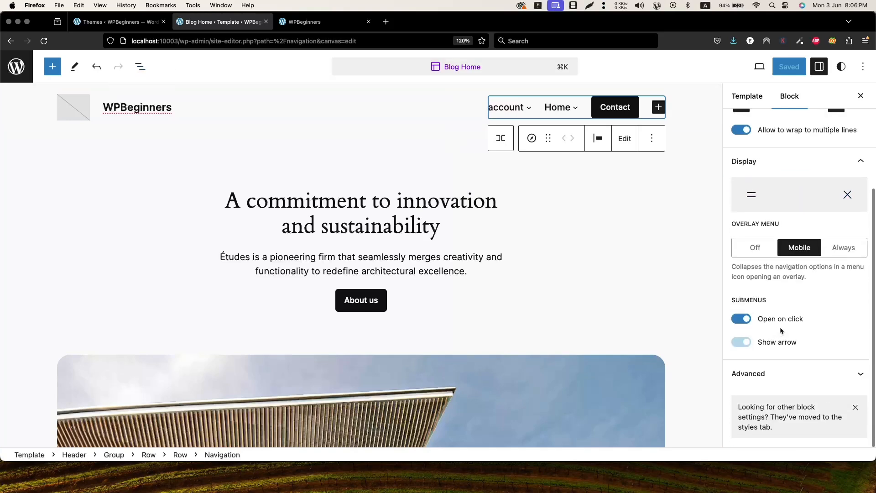
{"action": "left_click", "coordinate": [742, 320]}
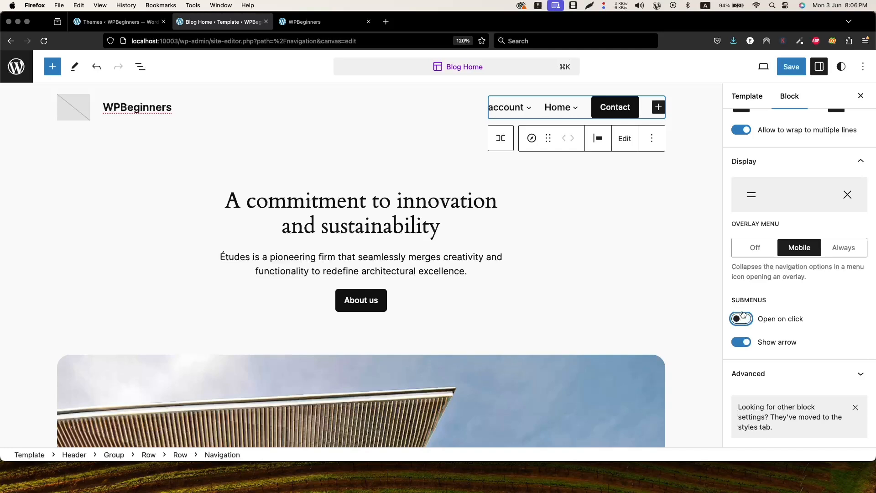
{"action": "mouse_move", "coordinate": [564, 108]}
{"action": "left_click", "coordinate": [789, 68]}
{"action": "left_click", "coordinate": [774, 73]}
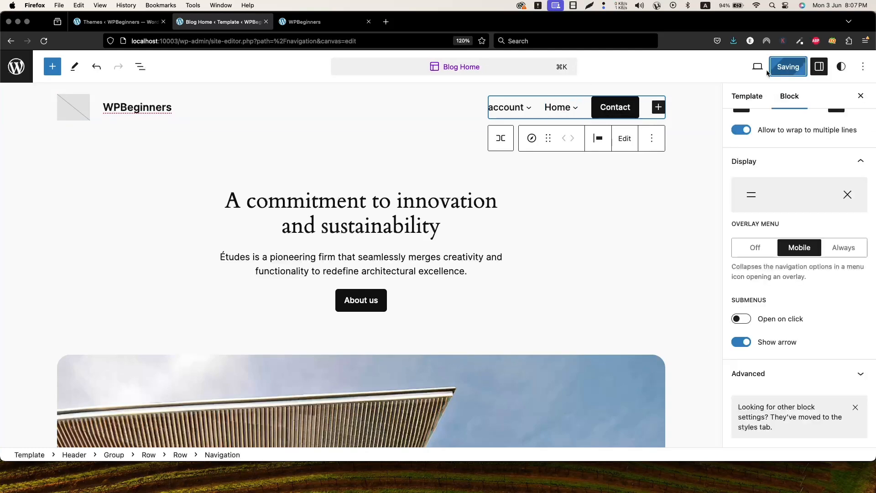
- Check how the Home submenu opens on the live site, and return to the site editor
{"action": "left_click", "coordinate": [319, 22]}
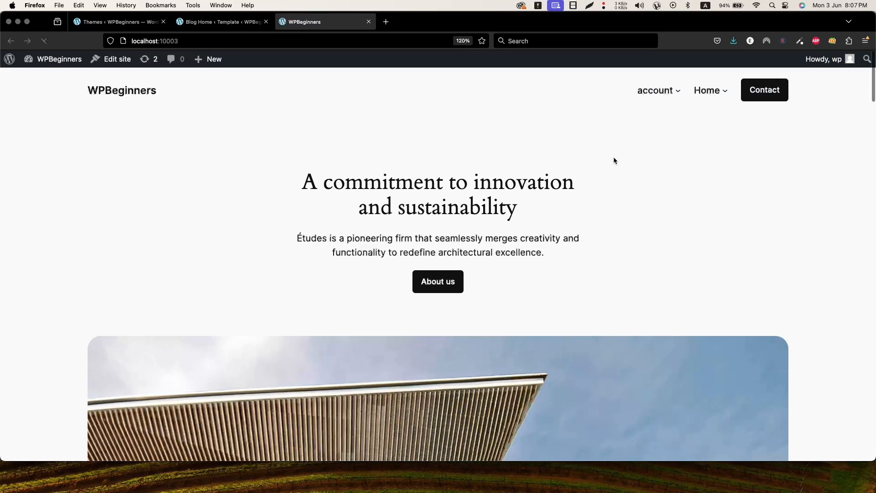
{"action": "mouse_move", "coordinate": [715, 100]}
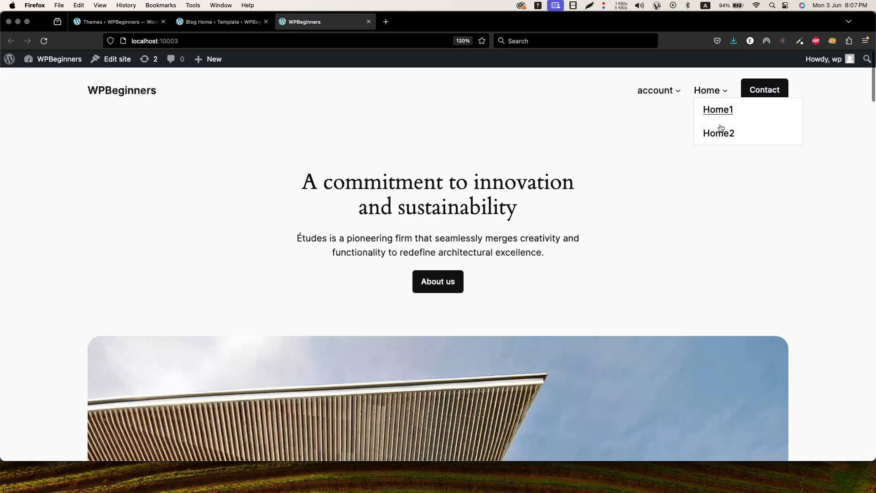
{"action": "left_click", "coordinate": [234, 26]}
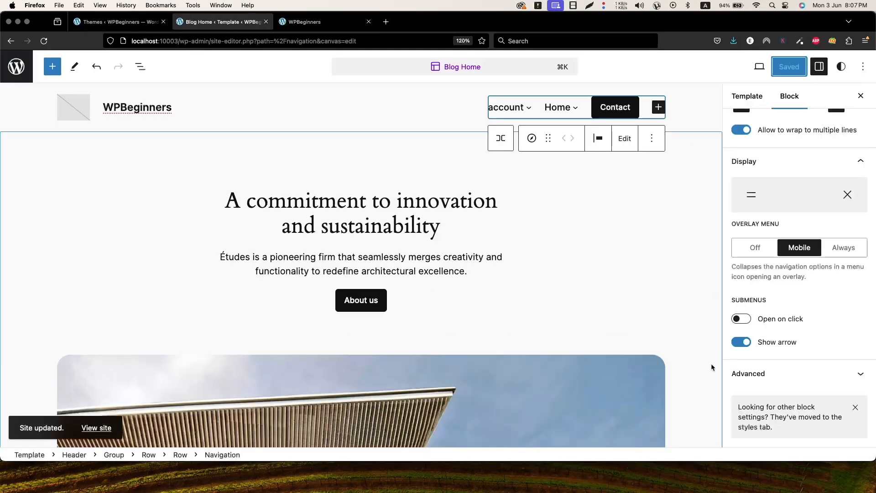
- Turn on Open on click for the Navigation block's submenus and save the Header template part
{"action": "scroll", "coordinate": [825, 251], "scroll_direction": "up", "scroll_amount": 5}
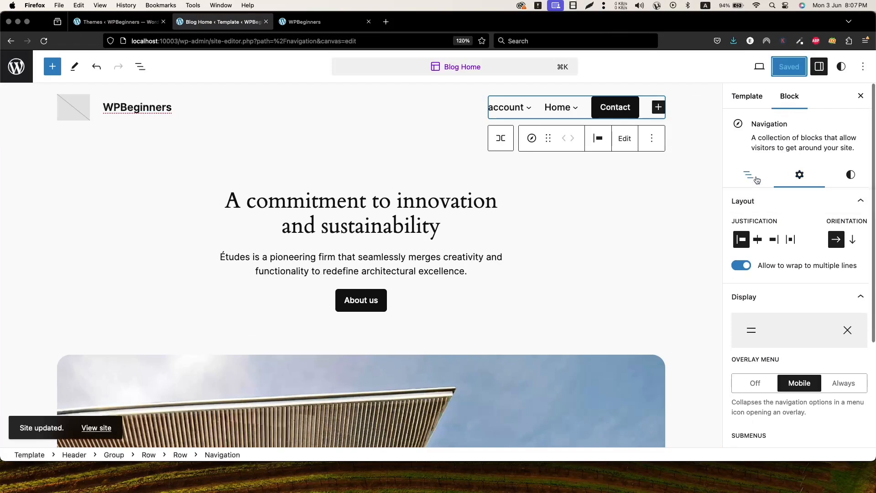
{"action": "scroll", "coordinate": [774, 332], "scroll_direction": "down", "scroll_amount": 3}
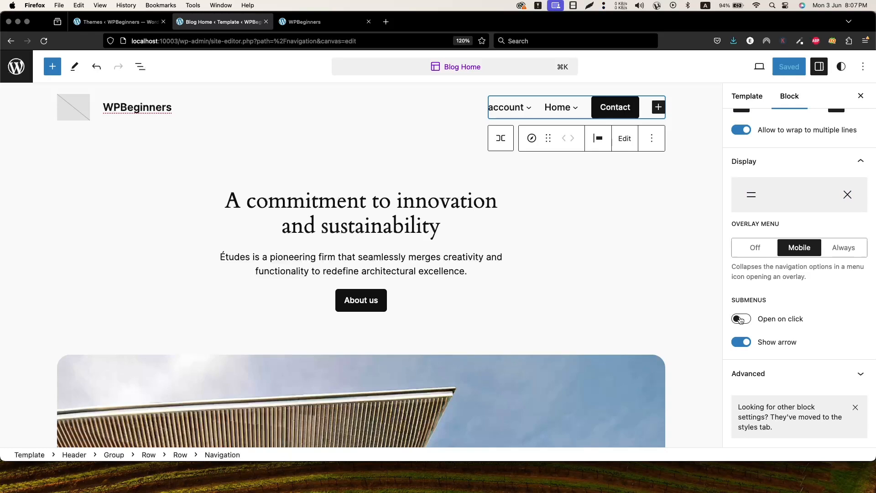
{"action": "left_click", "coordinate": [741, 319]}
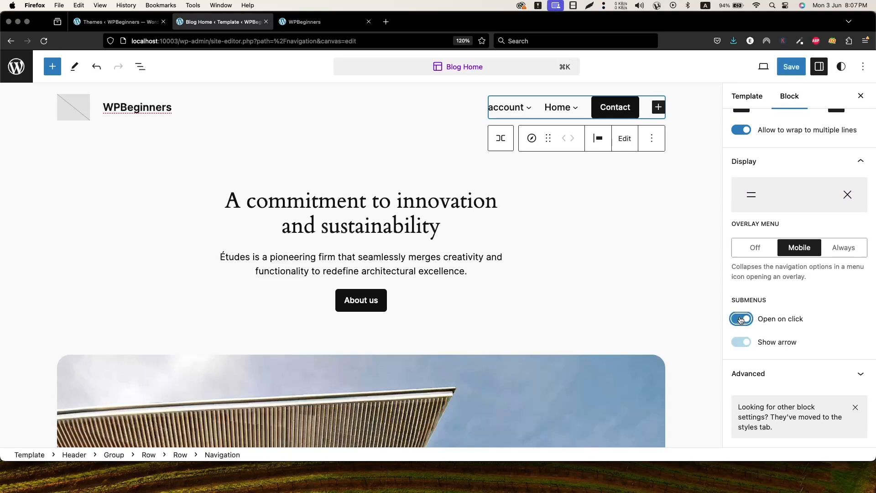
{"action": "left_click", "coordinate": [791, 66]}
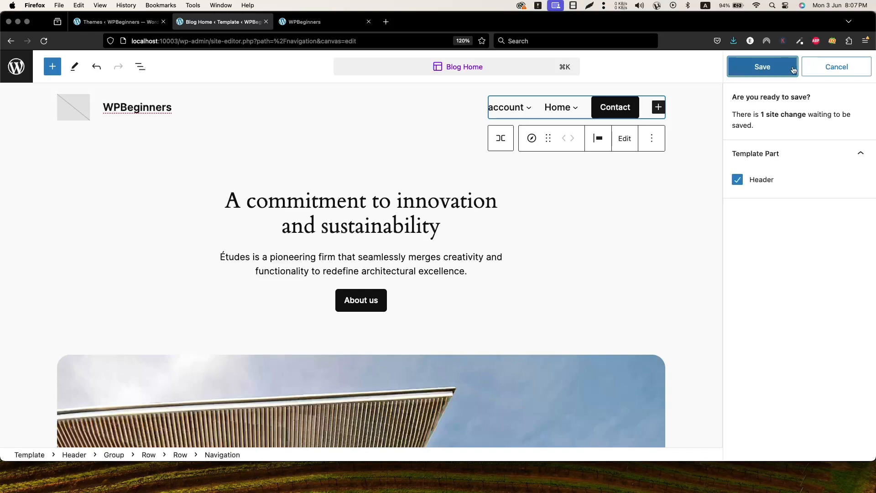
{"action": "left_click", "coordinate": [762, 67]}
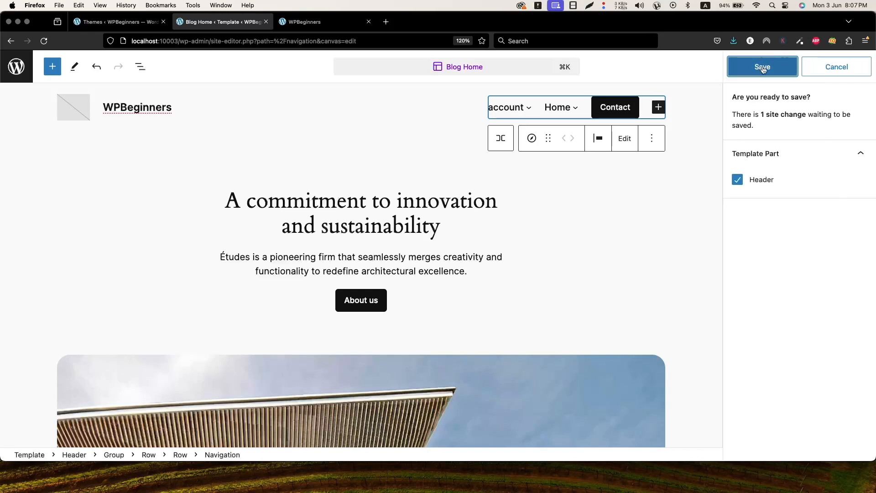
- Reload the live site, open the account submenu to test its behaviour, and return to the site editor
{"action": "left_click", "coordinate": [333, 22]}
{"action": "key", "text": "super+r"}
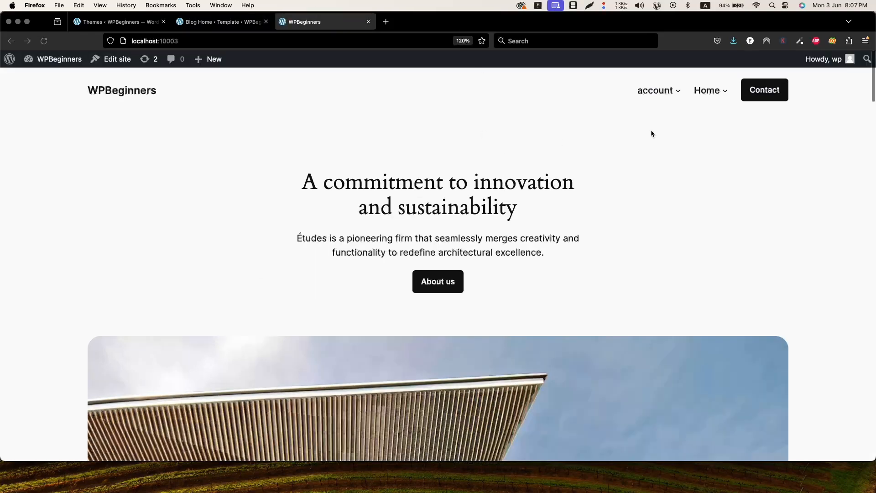
{"action": "left_click", "coordinate": [676, 94]}
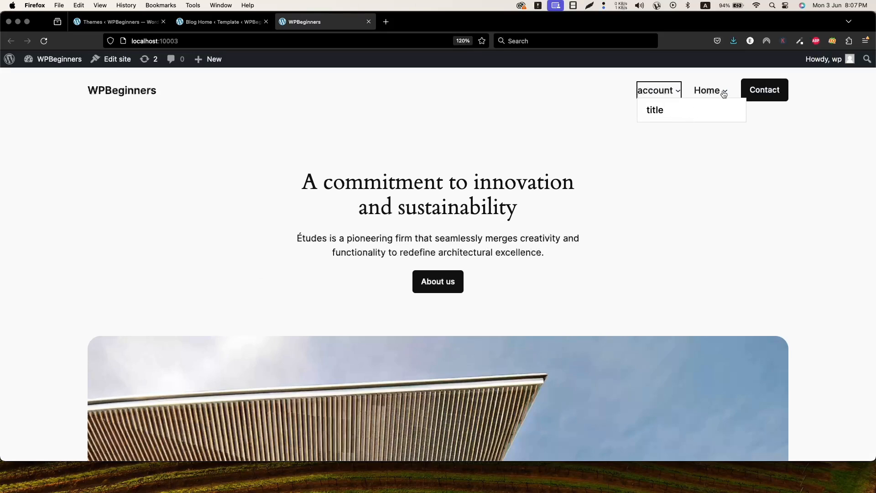
{"action": "left_click", "coordinate": [212, 22]}
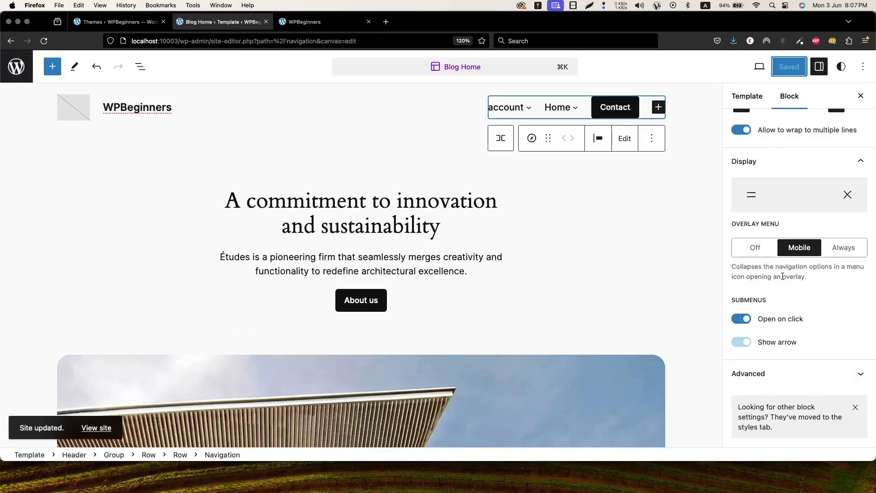
- Set the Navigation block's typography size to M (Medium) in its style settings
{"action": "scroll", "coordinate": [778, 278], "scroll_direction": "down", "scroll_amount": 2}
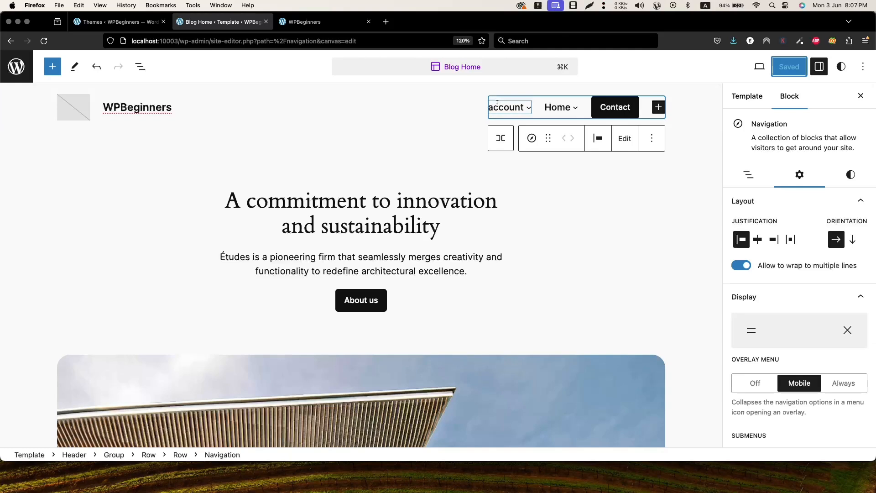
{"action": "left_click", "coordinate": [850, 175]}
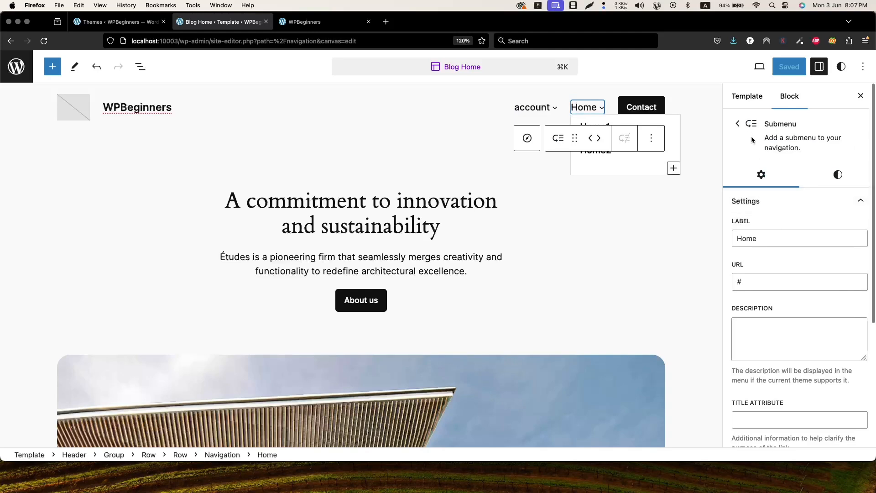
{"action": "left_click", "coordinate": [737, 124]}
{"action": "left_click", "coordinate": [850, 176]}
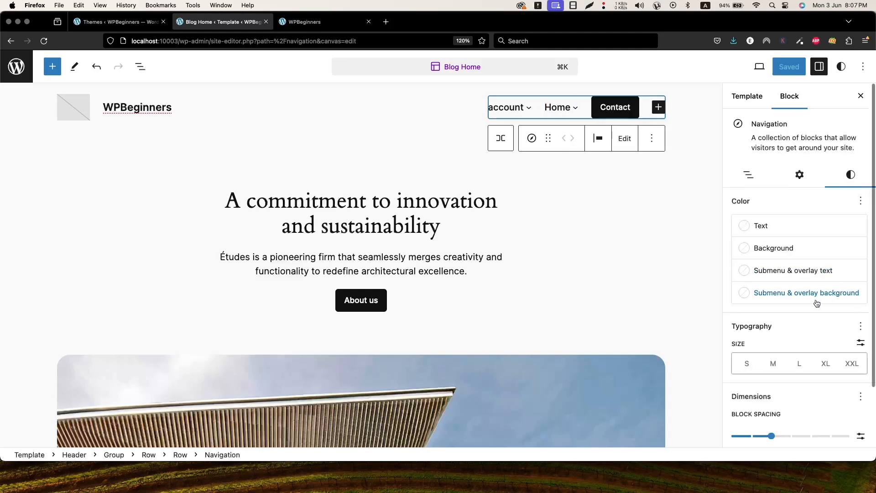
{"action": "scroll", "coordinate": [779, 333], "scroll_direction": "down", "scroll_amount": 3}
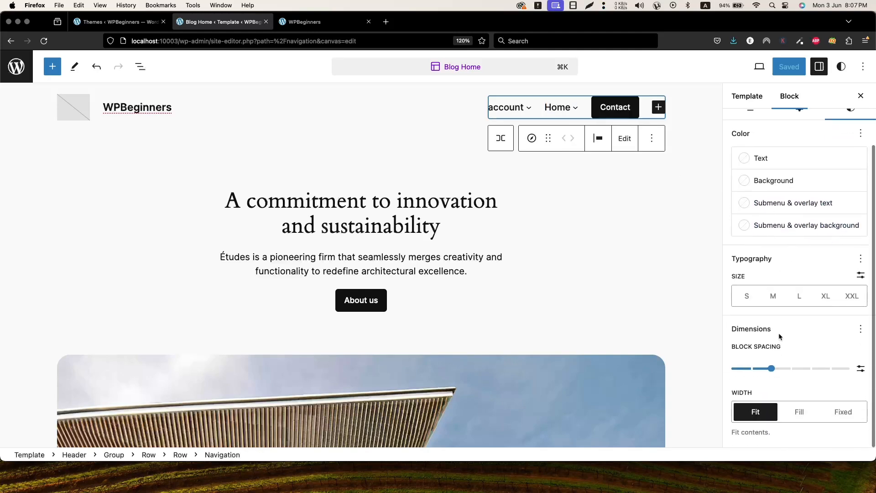
{"action": "left_click", "coordinate": [773, 297]}
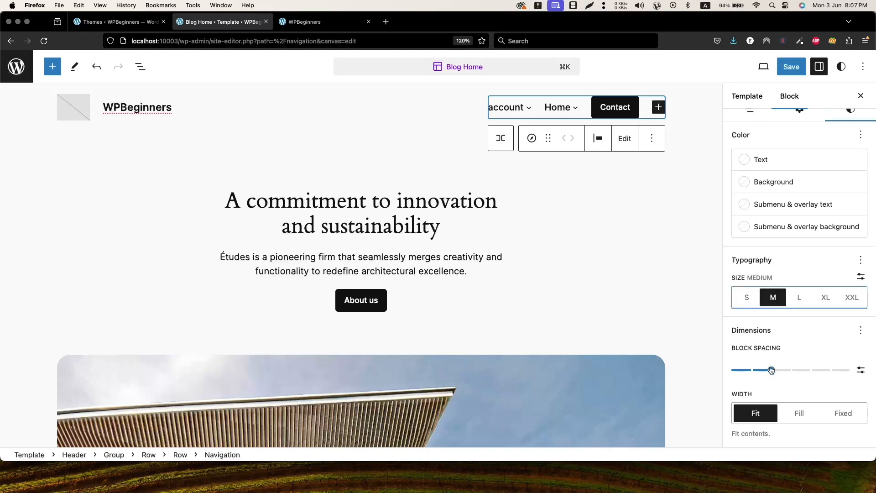
- Set the Navigation block's block spacing to 1
{"action": "mouse_move", "coordinate": [771, 369]}
{"action": "left_mouse_down"}
{"action": "mouse_move", "coordinate": [730, 370]}
{"action": "mouse_move", "coordinate": [808, 372]}
{"action": "mouse_move", "coordinate": [770, 372]}
{"action": "left_mouse_up"}
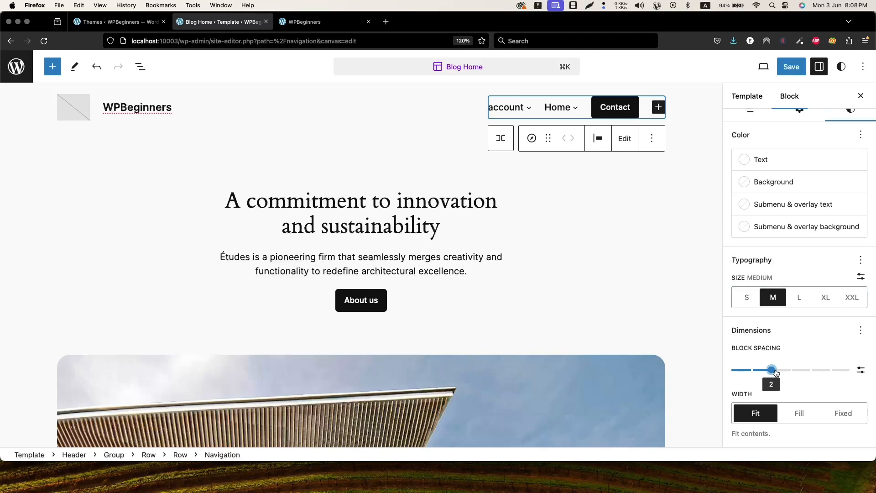
{"action": "scroll", "coordinate": [823, 307], "scroll_direction": "up", "scroll_amount": 5}
{"action": "scroll", "coordinate": [785, 237], "scroll_direction": "down", "scroll_amount": 1}
{"action": "left_click", "coordinate": [750, 178]}
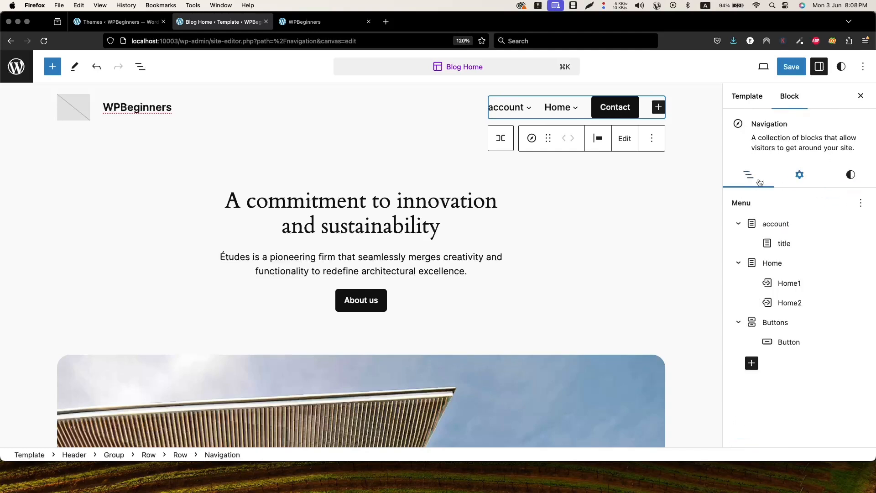
{"action": "left_click", "coordinate": [836, 183]}
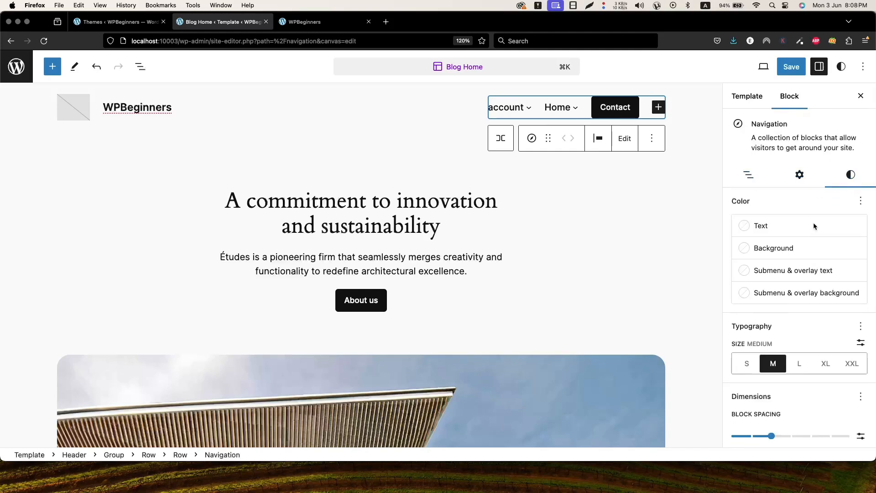
{"action": "scroll", "coordinate": [767, 387], "scroll_direction": "down", "scroll_amount": 1}
{"action": "scroll", "coordinate": [767, 386], "scroll_direction": "down", "scroll_amount": 2}
{"action": "left_click", "coordinate": [752, 370]}
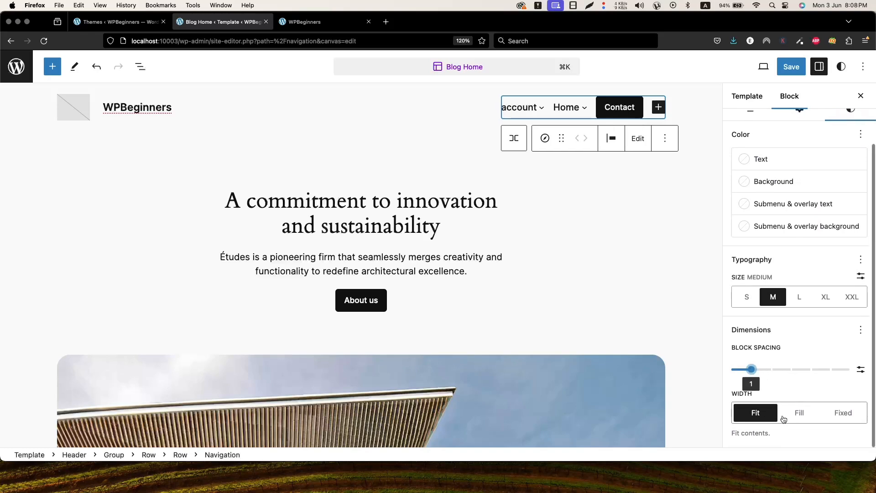
- Try the Fill and Fixed widths for the Navigation block and return the width to Fit
{"action": "left_click", "coordinate": [798, 421]}
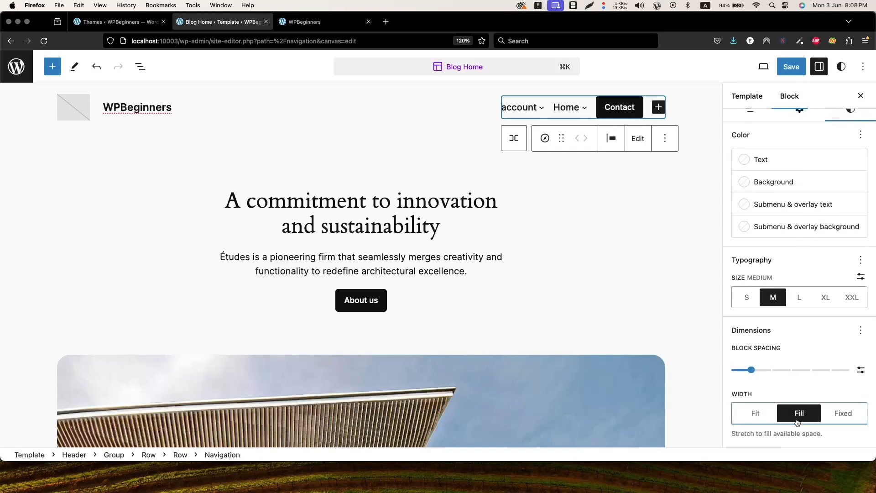
{"action": "left_click", "coordinate": [847, 415]}
{"action": "scroll", "coordinate": [749, 413], "scroll_direction": "down", "scroll_amount": 1}
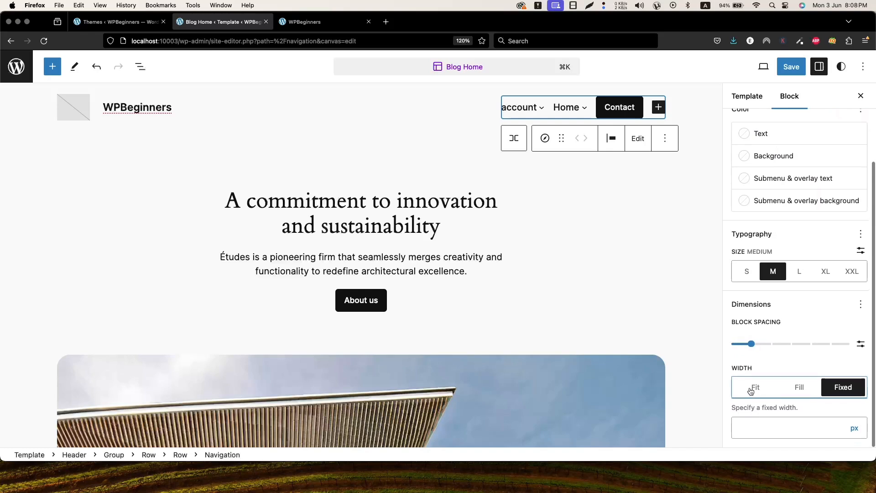
{"action": "left_click", "coordinate": [750, 391]}
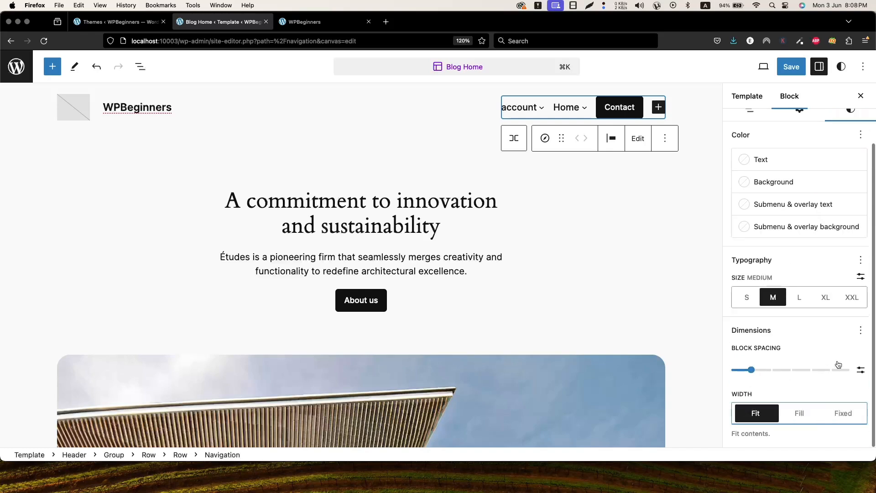
- Review the additional typography options available for the Navigation block
{"action": "left_click", "coordinate": [861, 260]}
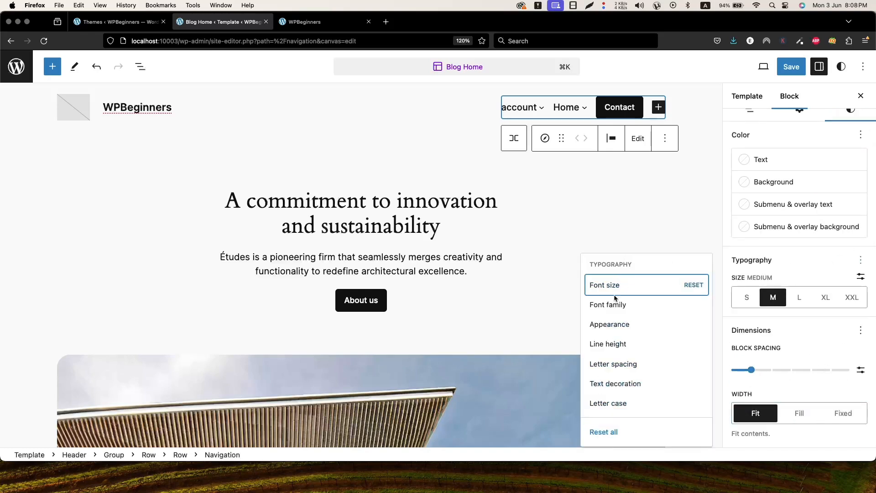
{"action": "left_click", "coordinate": [788, 351]}
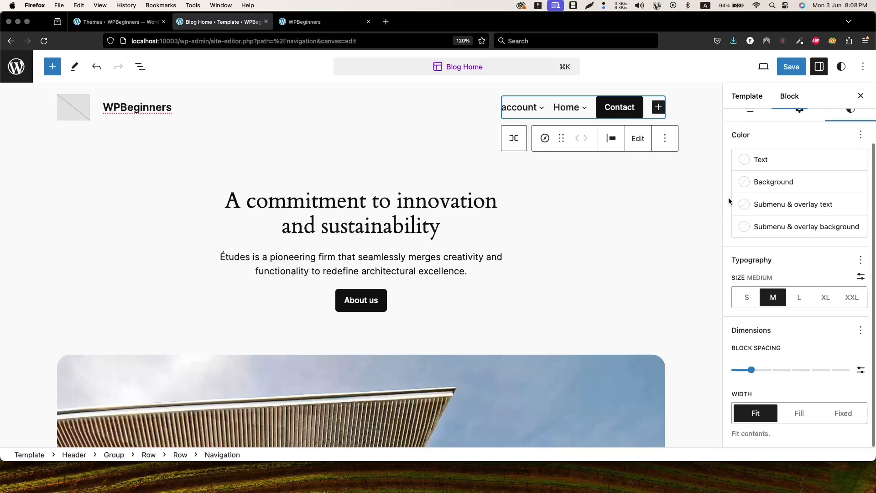
{"action": "scroll", "coordinate": [803, 155], "scroll_direction": "up", "scroll_amount": 3}
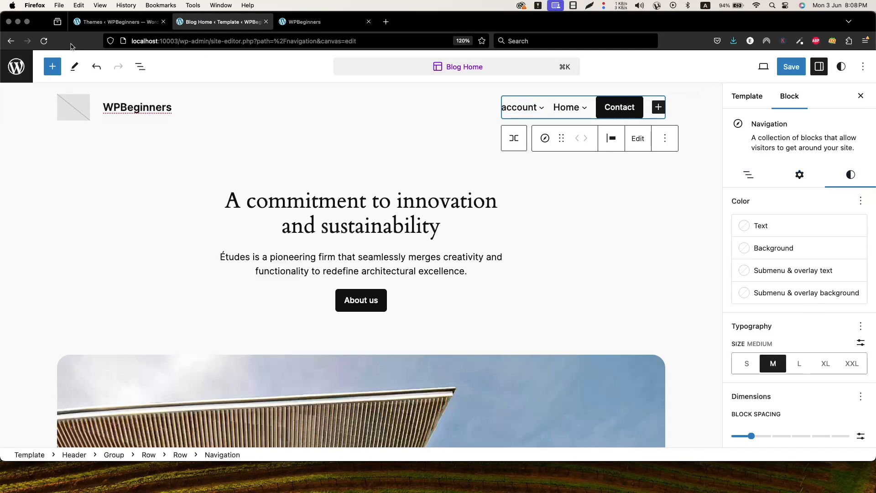
- Show the template's block structure and switch the header's Navigation block to the menu named Navigation
{"action": "left_click", "coordinate": [140, 67]}
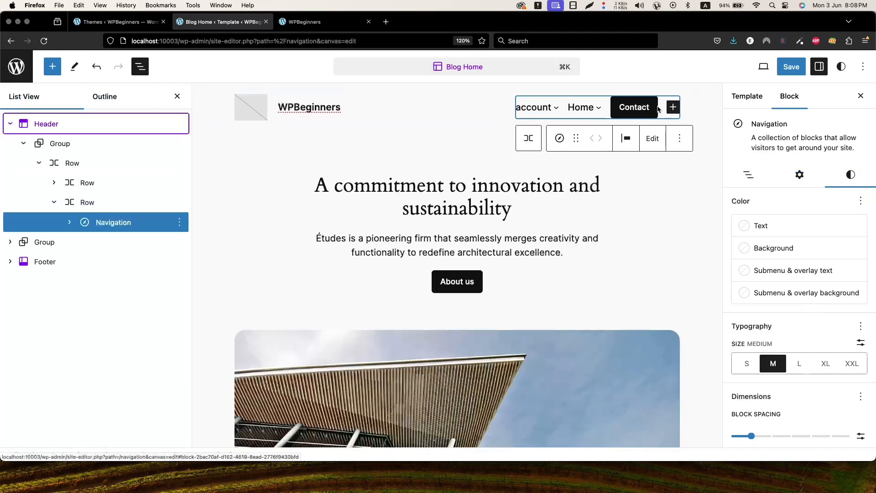
{"action": "left_click", "coordinate": [580, 107]}
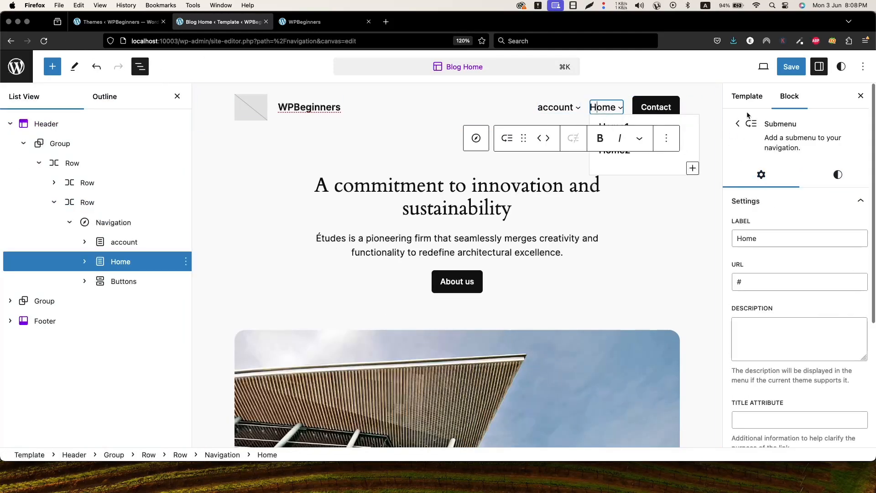
{"action": "left_click", "coordinate": [736, 124]}
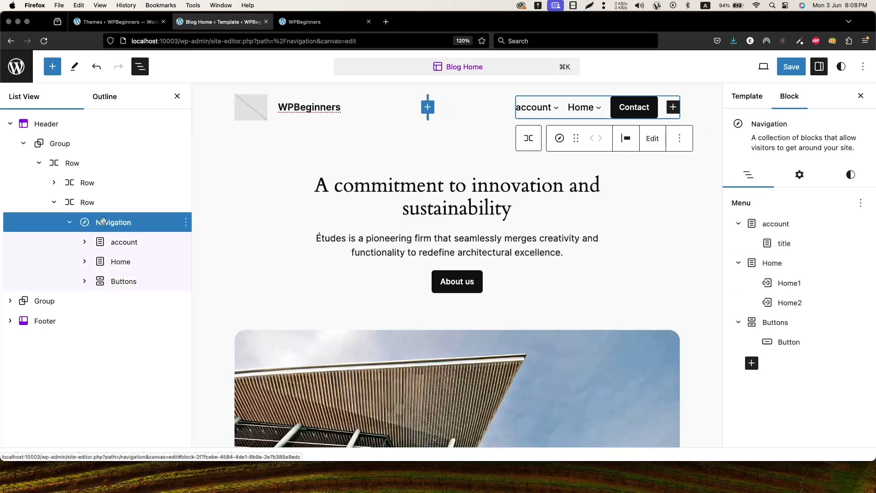
{"action": "left_click", "coordinate": [860, 204]}
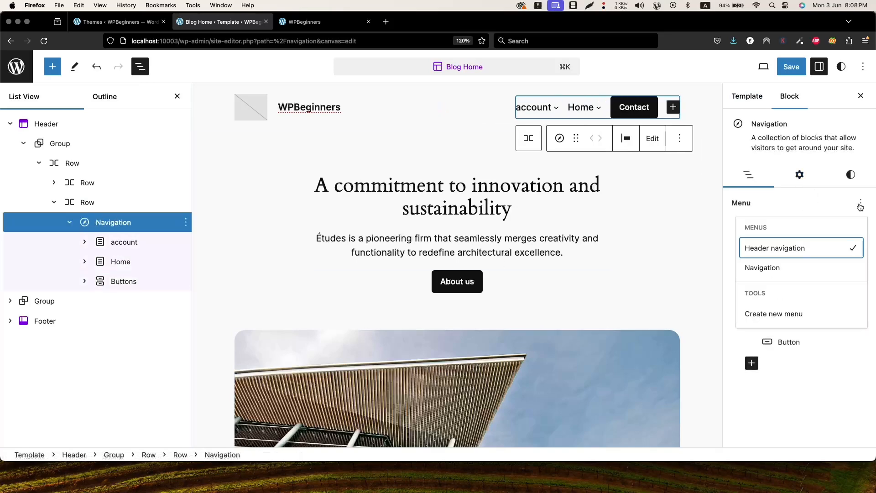
{"action": "left_click", "coordinate": [753, 269]}
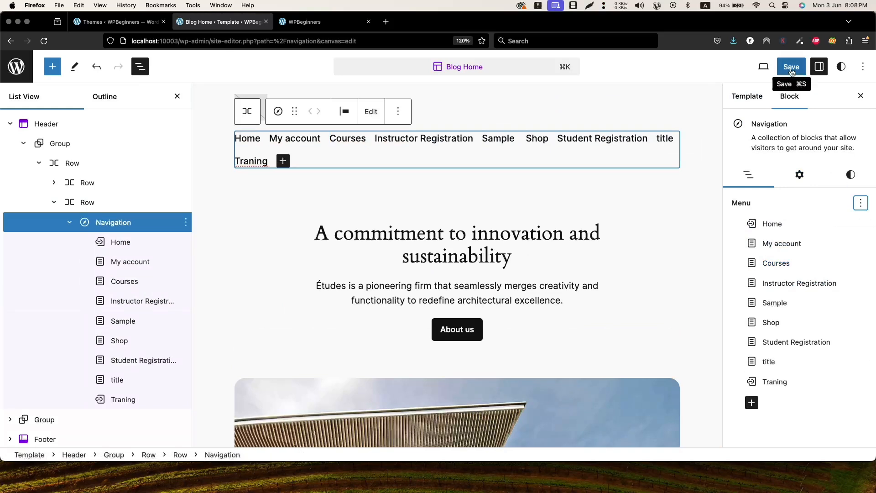
- Assign the Header navigation menu to the Navigation block and save the Header template part
{"action": "left_click", "coordinate": [861, 202]}
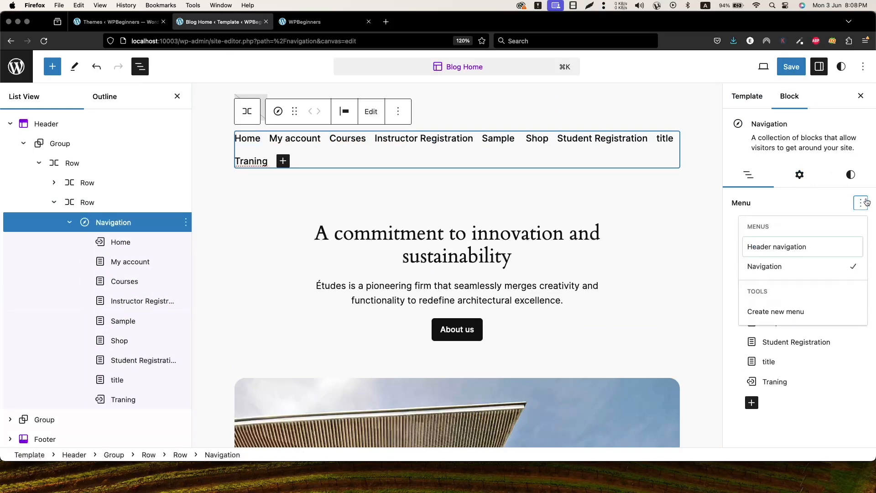
{"action": "left_click", "coordinate": [770, 249]}
{"action": "left_click", "coordinate": [794, 67]}
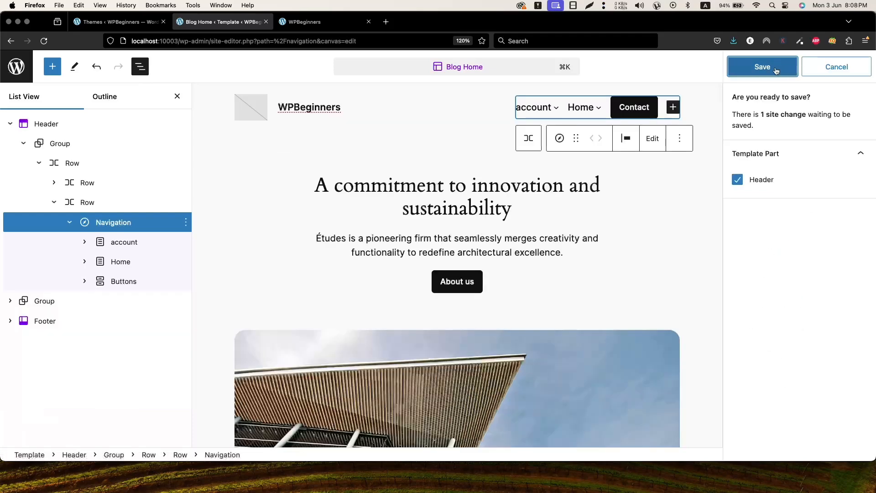
{"action": "left_click", "coordinate": [776, 71]}
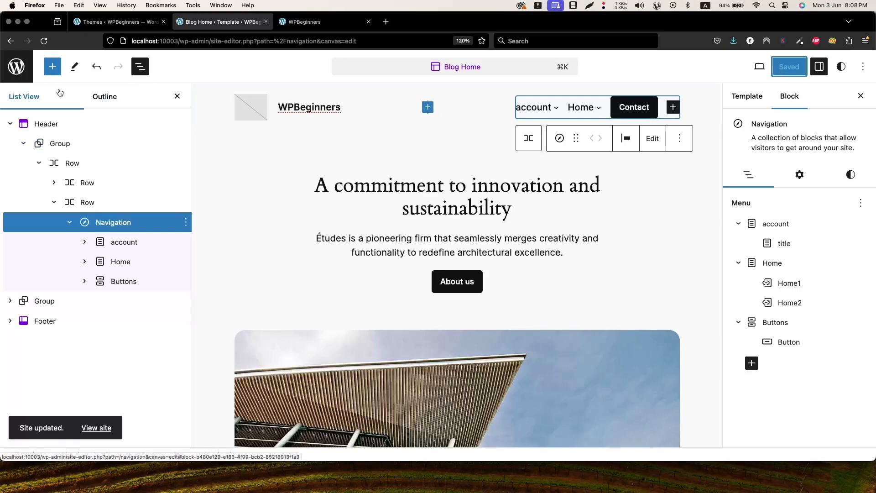
- View the site editor's list of navigation menus and return to editing the Blog Home template
{"action": "left_click", "coordinate": [13, 68]}
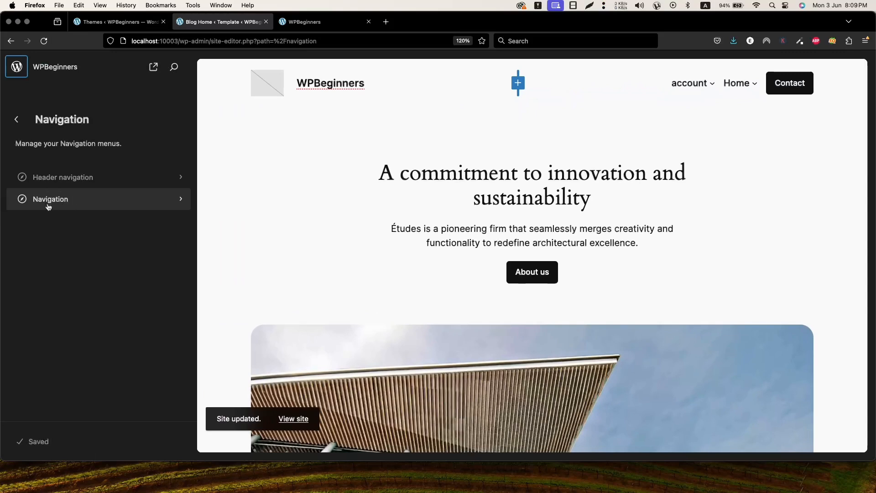
{"action": "left_click", "coordinate": [622, 218]}
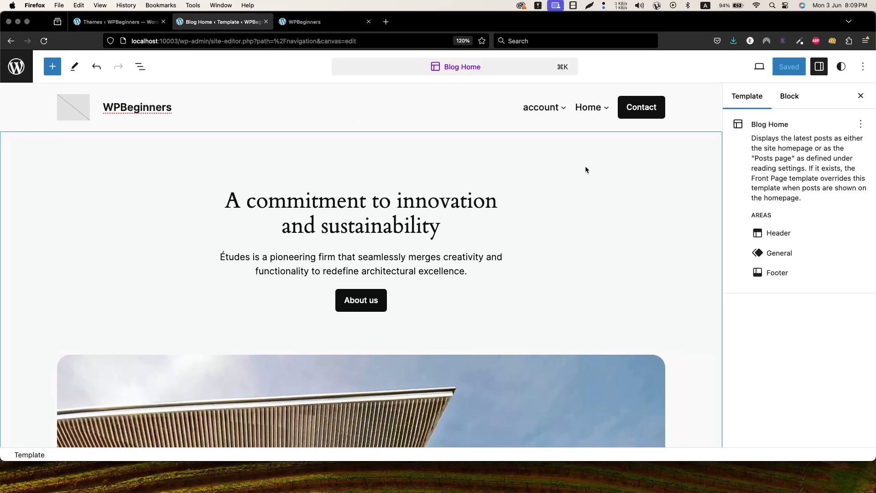
- Open the Manage menus page in a new browser tab from the header Navigation block's advanced settings
{"action": "left_click", "coordinate": [529, 112]}
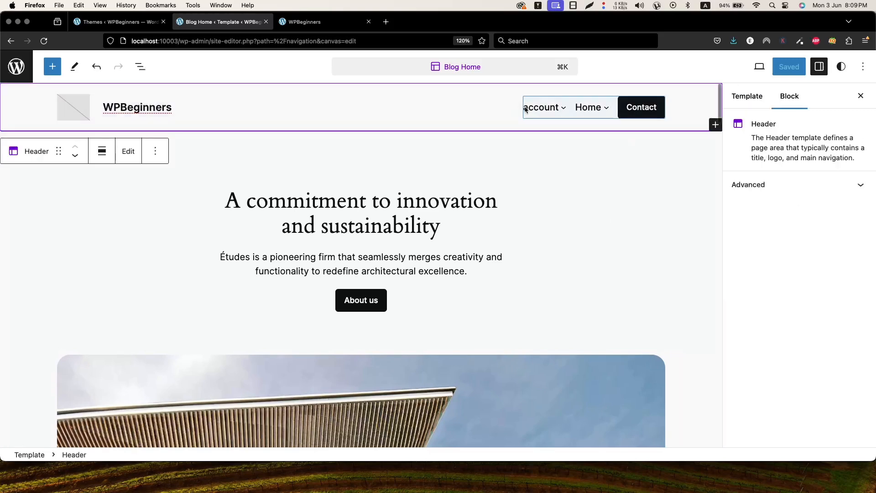
{"action": "left_click", "coordinate": [526, 109]}
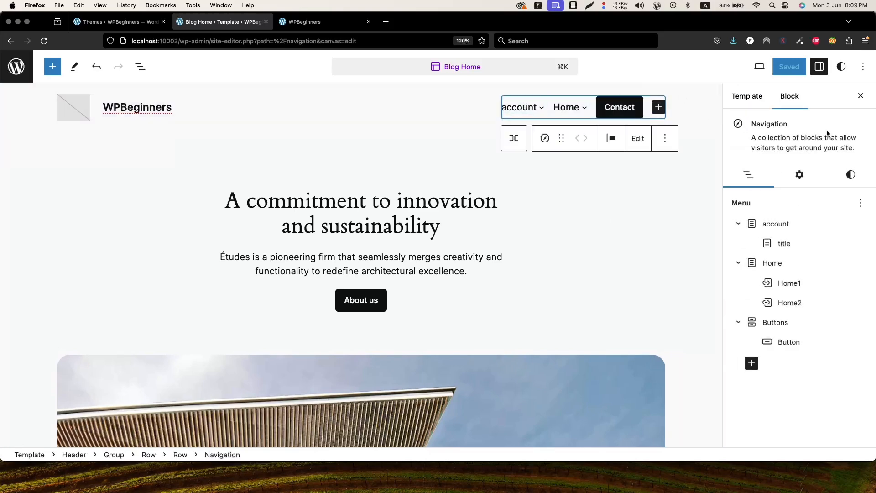
{"action": "left_click", "coordinate": [797, 178]}
{"action": "scroll", "coordinate": [765, 285], "scroll_direction": "down", "scroll_amount": 5}
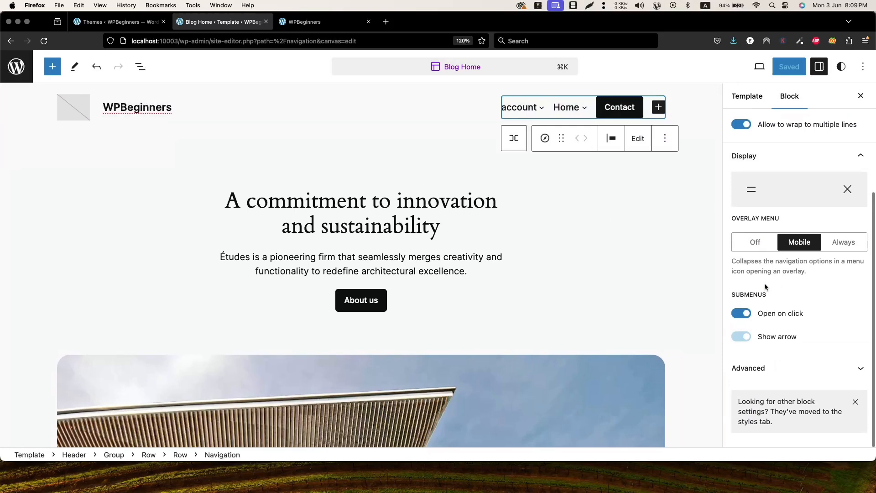
{"action": "left_click", "coordinate": [766, 371]}
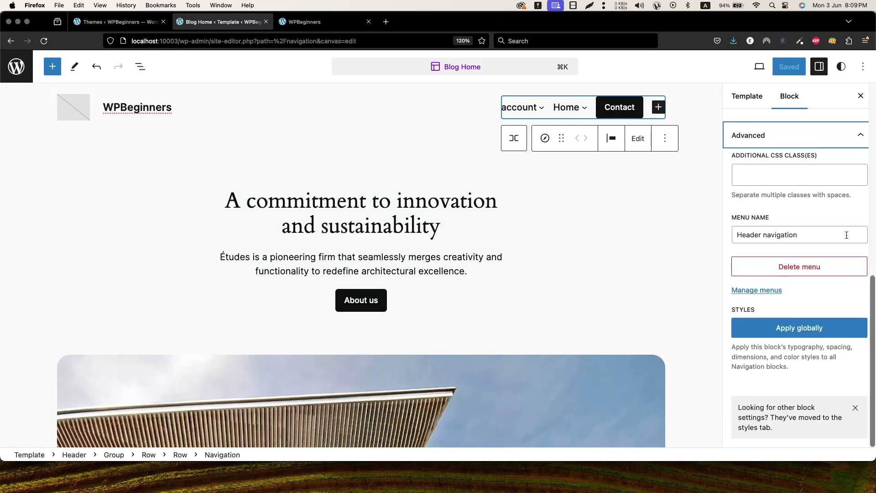
{"action": "right_click", "coordinate": [759, 292]}
{"action": "left_click", "coordinate": [767, 295]}
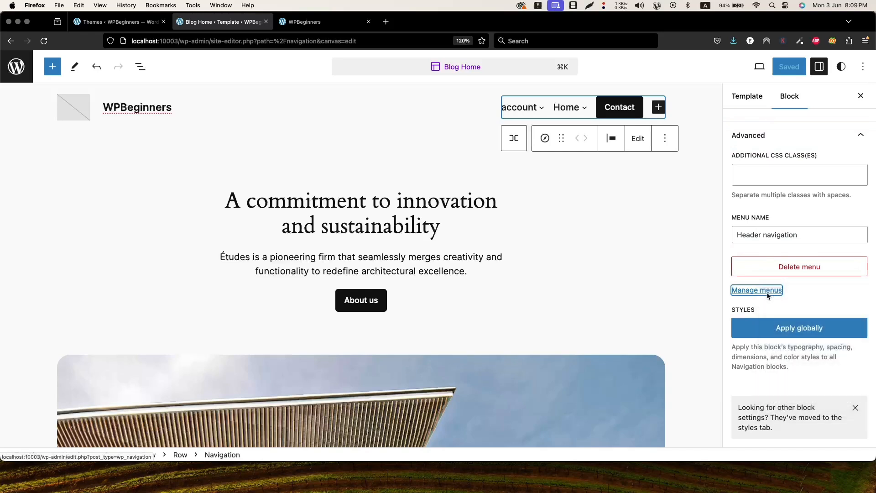
{"action": "left_click", "coordinate": [325, 23]}
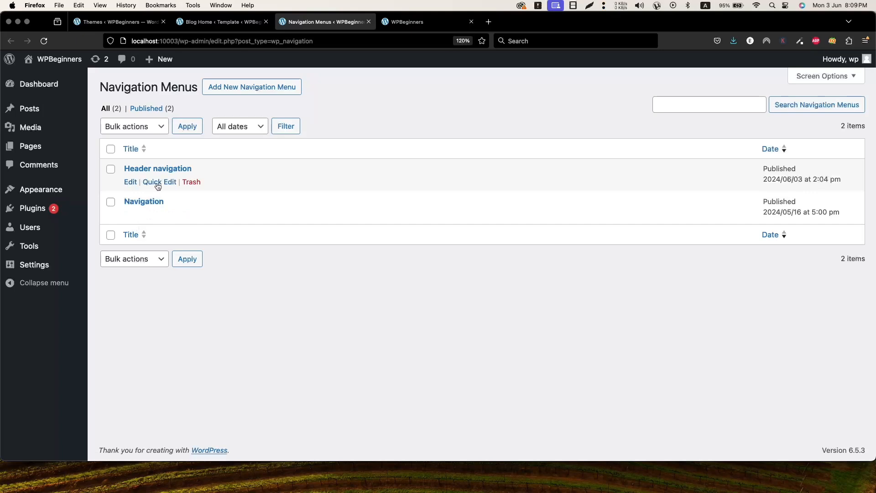
- Examine the Quick Edit fields of the Navigation menu on the Navigation Menus page and cancel the edit
{"action": "left_click", "coordinate": [217, 22]}
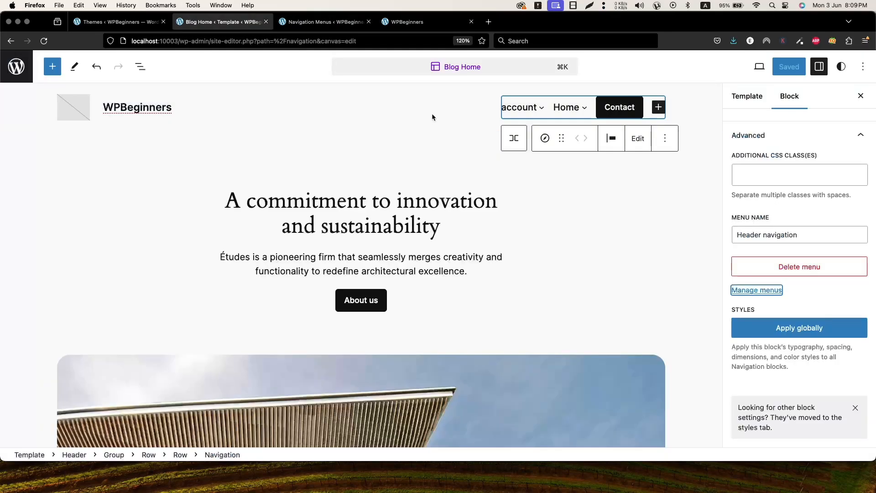
{"action": "left_click", "coordinate": [325, 22]}
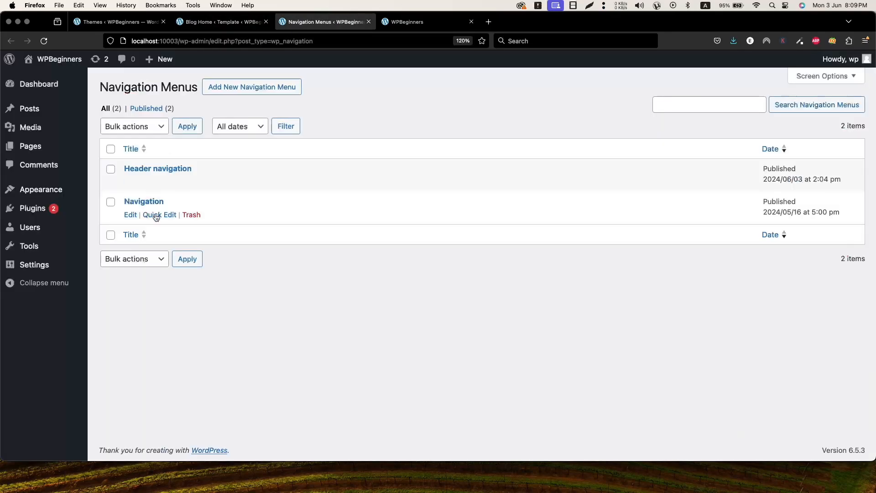
{"action": "left_click", "coordinate": [155, 213]}
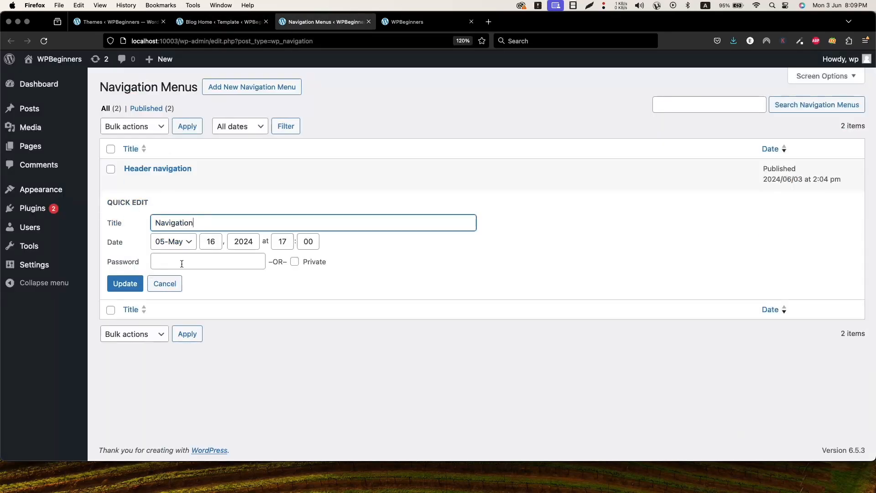
{"action": "left_click", "coordinate": [162, 284]}
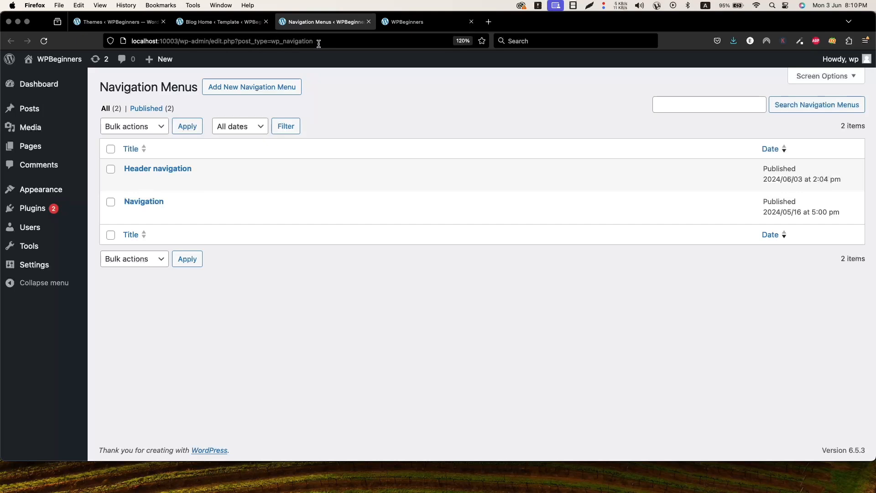
- Add a new navigation menu titled Menu3 and publish it
{"action": "left_click", "coordinate": [222, 86]}
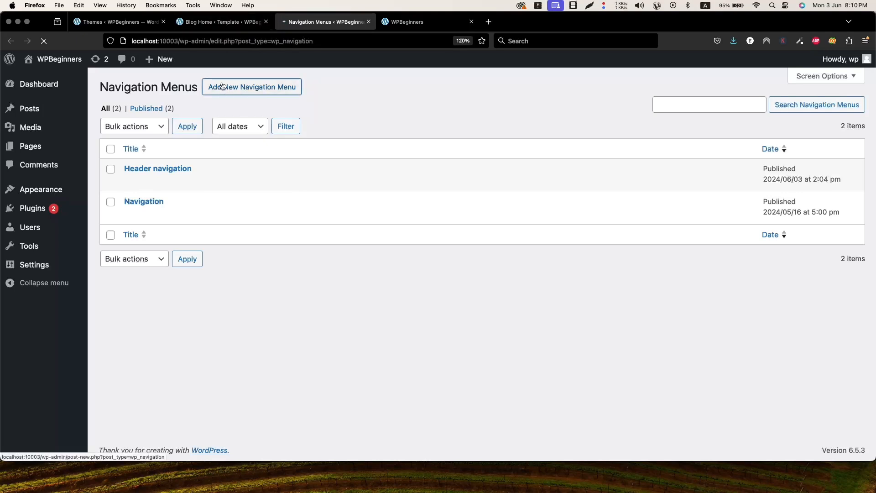
{"action": "type", "text": "Menu3"}
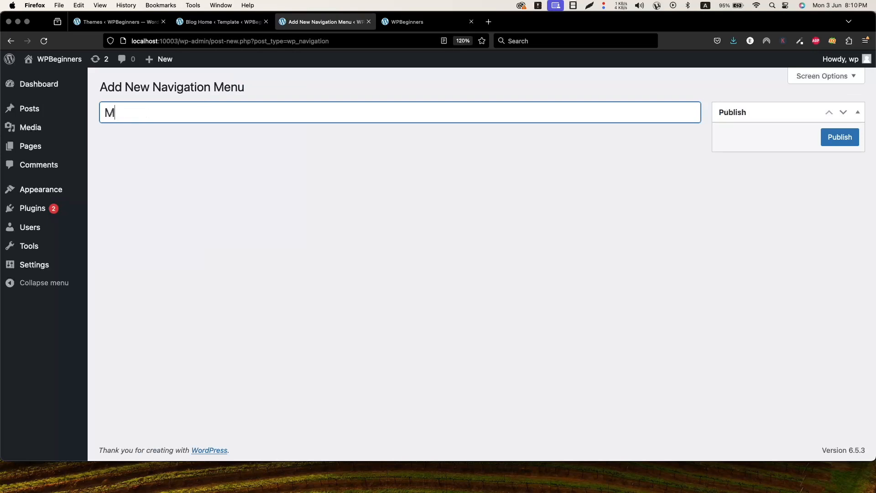
{"action": "left_click", "coordinate": [836, 134]}
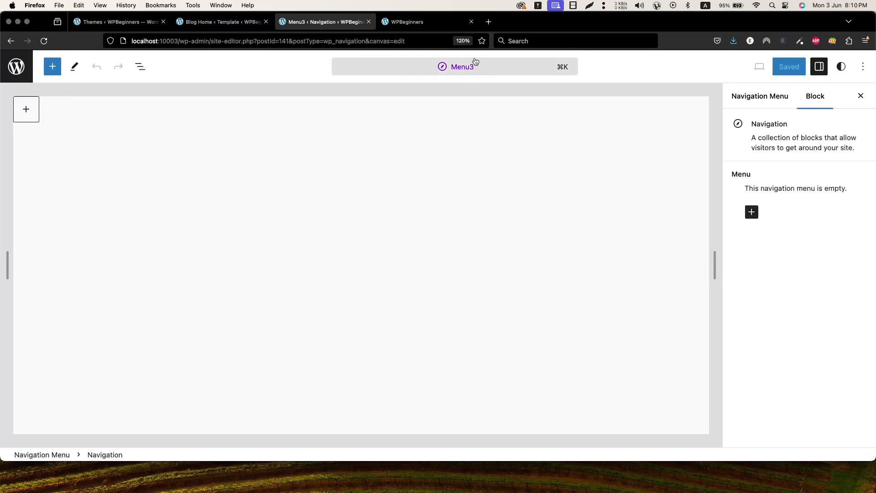
{"action": "left_click", "coordinate": [450, 69]}
{"action": "key", "text": "Escape"}
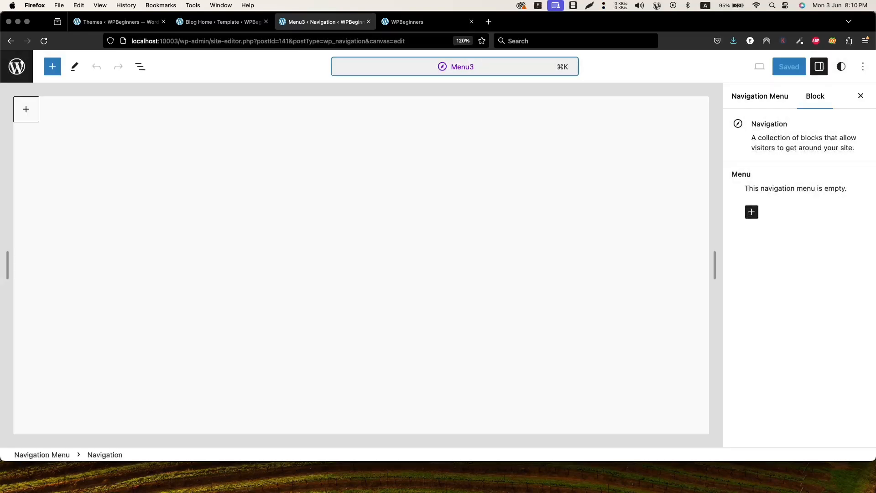
- Delete the Menu3 navigation menu from its details view and confirm the deletion
{"action": "left_click", "coordinate": [16, 67]}
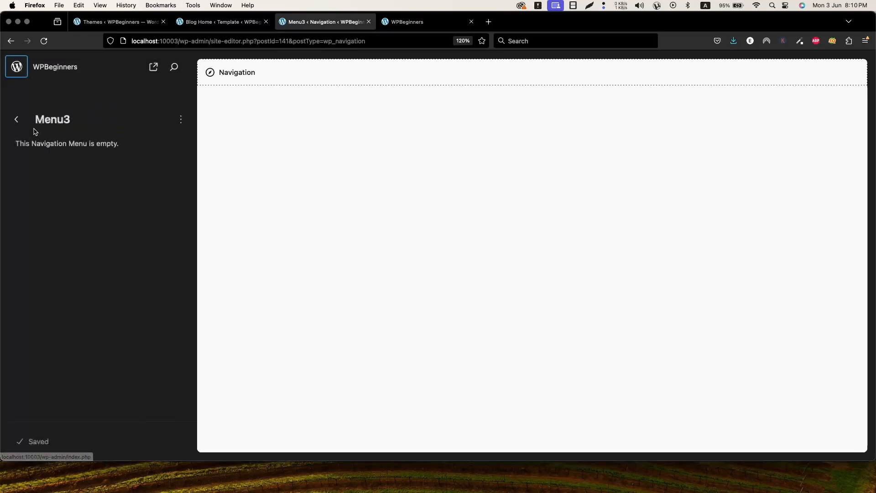
{"action": "left_click", "coordinate": [179, 121]}
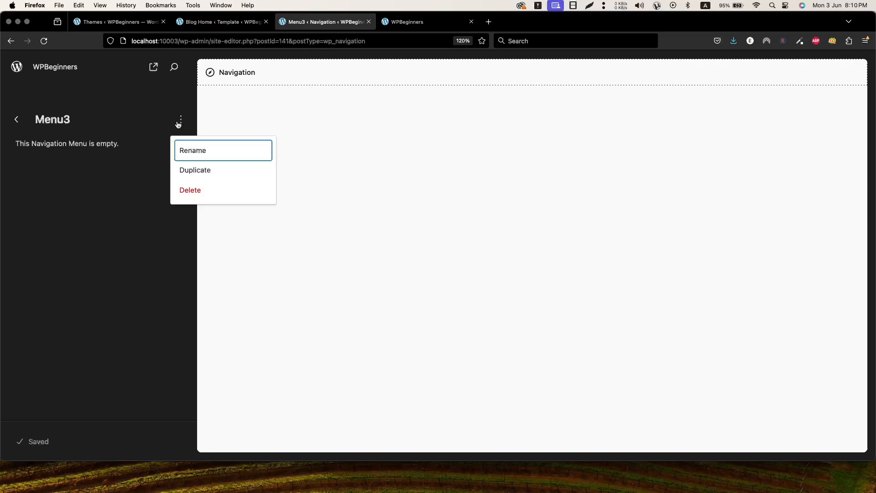
{"action": "left_click", "coordinate": [191, 190]}
{"action": "left_click", "coordinate": [507, 269]}
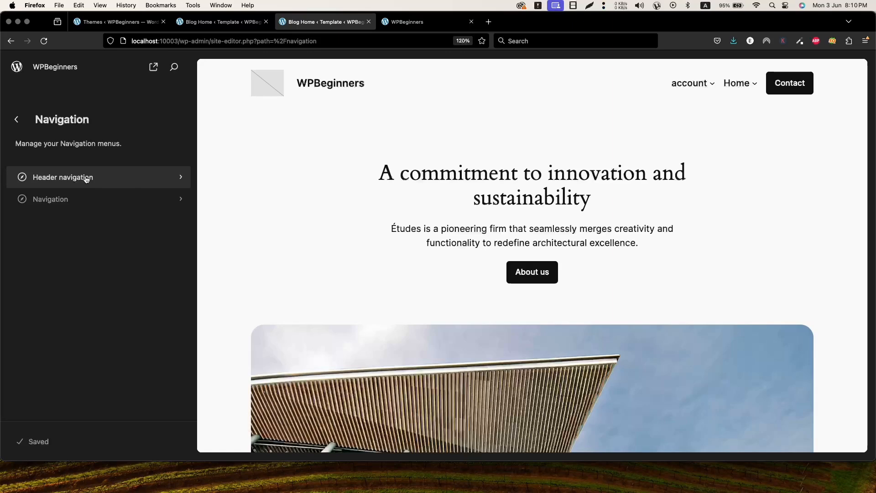
- Duplicate the Header navigation menu
{"action": "left_click", "coordinate": [87, 179]}
{"action": "left_click", "coordinate": [159, 120]}
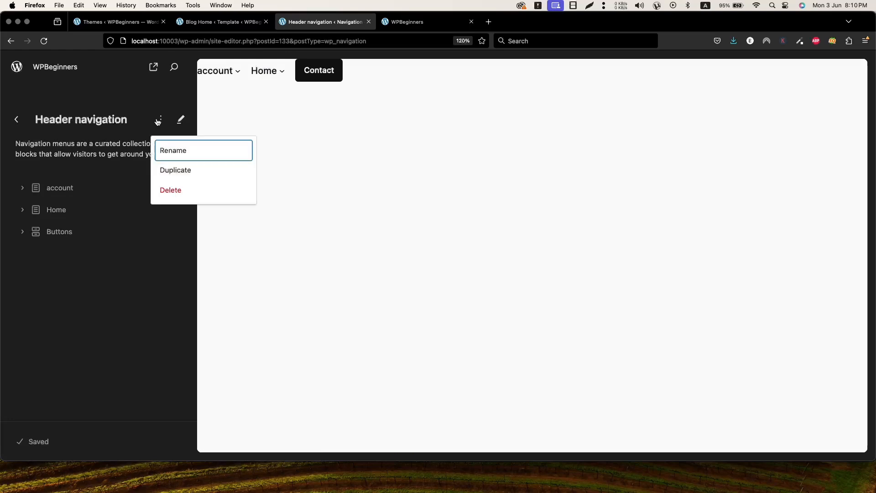
{"action": "left_click", "coordinate": [176, 171]}
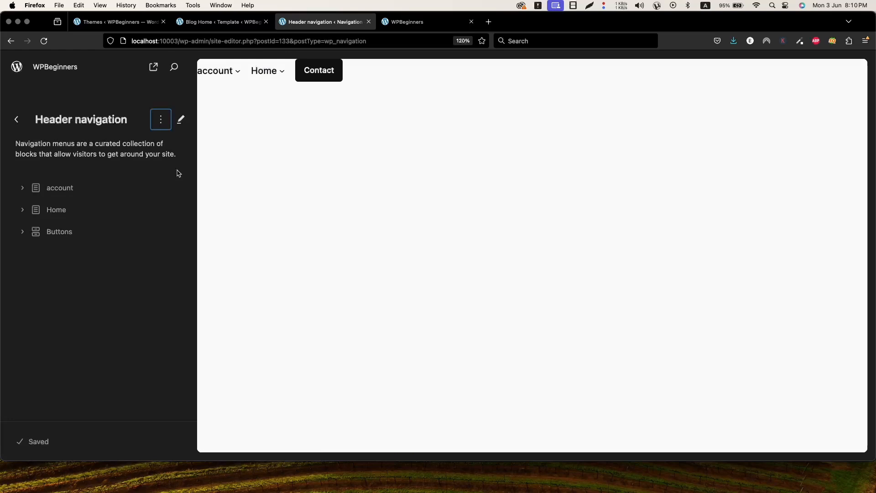
- Return through the navigation menus list to the Design overview and open the Blog Home template for editing
{"action": "left_click", "coordinate": [16, 120]}
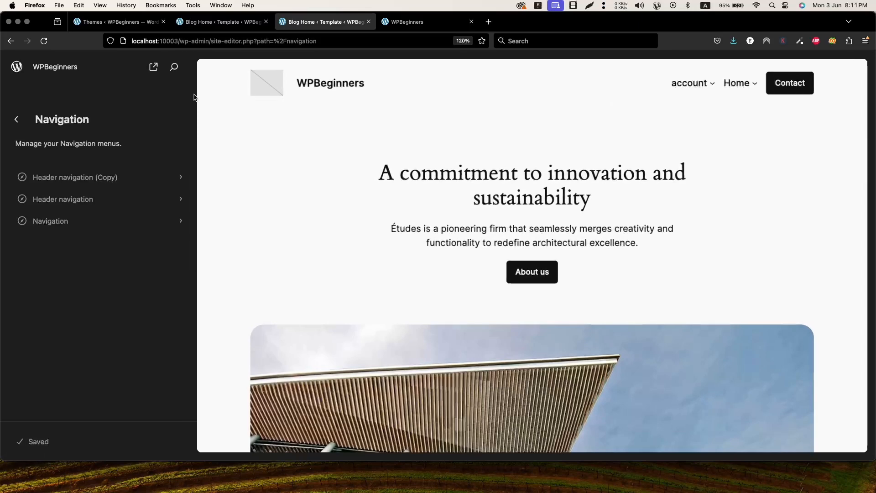
{"action": "left_click", "coordinate": [17, 119]}
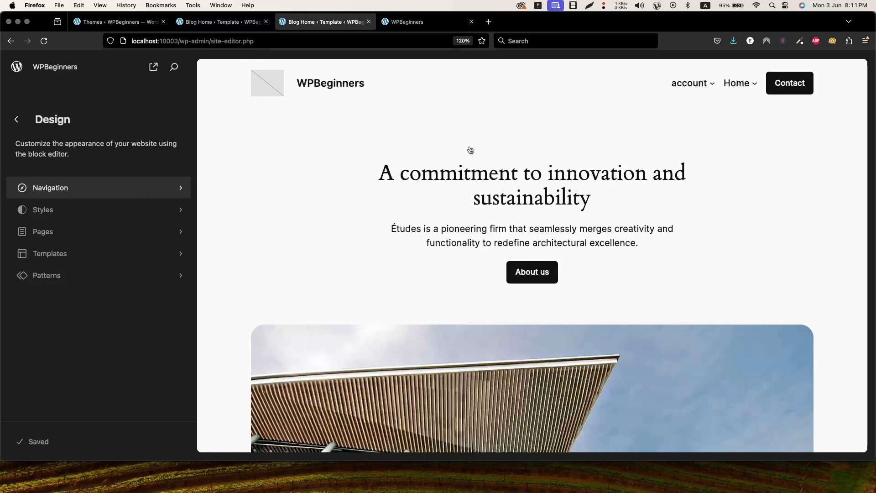
{"action": "left_click", "coordinate": [454, 104]}
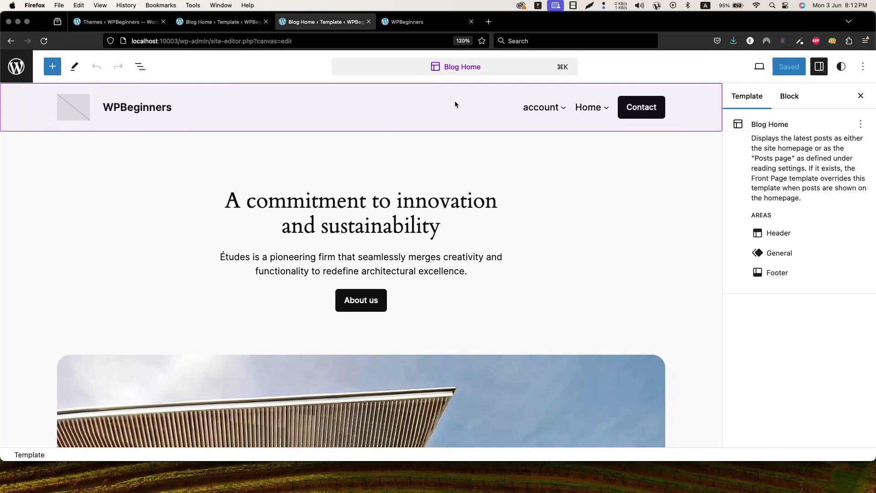